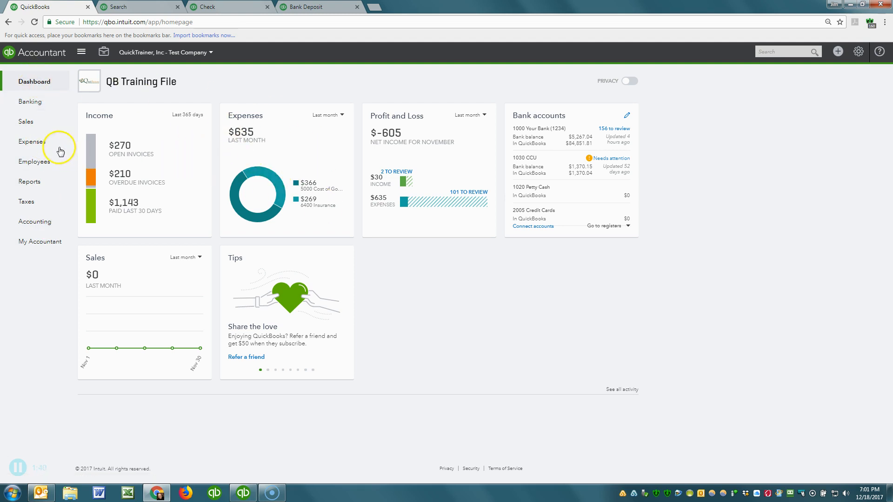
Close the extra Search, Check and Bank Deposit browser pages, leaving only the dashboard open.
left_click(177, 7)
left_click(177, 7)
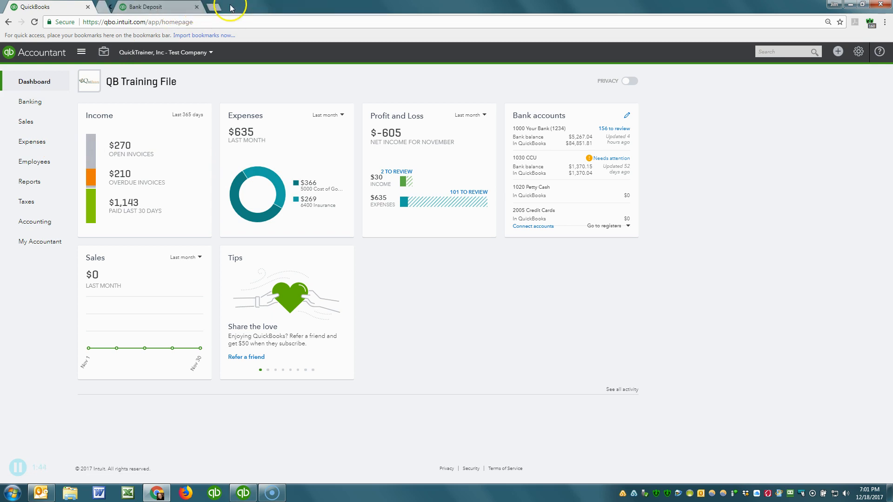
left_click(177, 7)
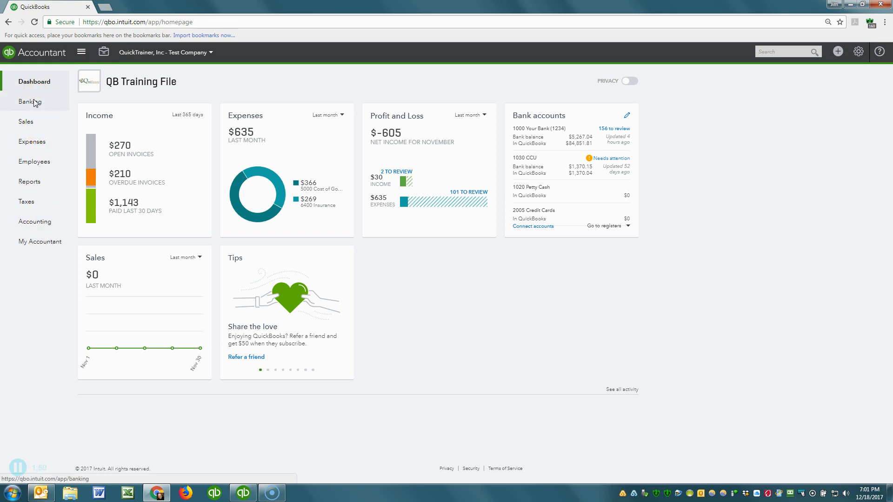
Open the banking page for the 1000 Your Bank account to show its transactions for review.
left_click(52, 104)
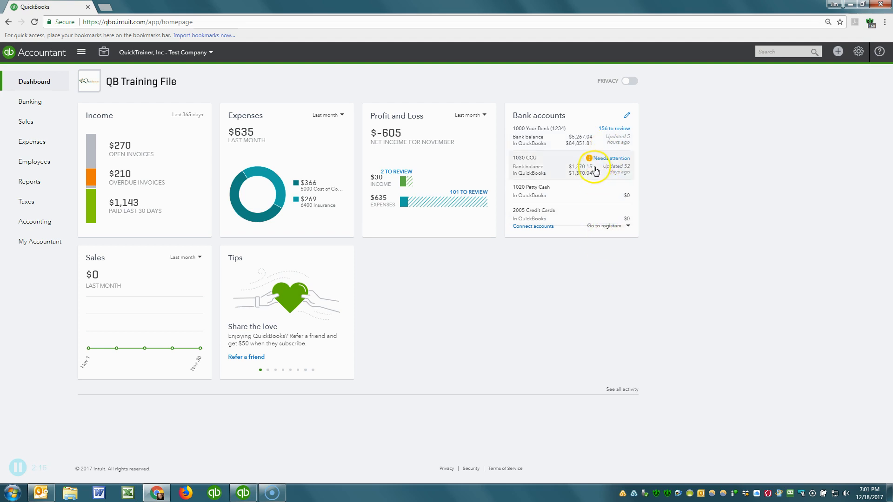
left_click(594, 140)
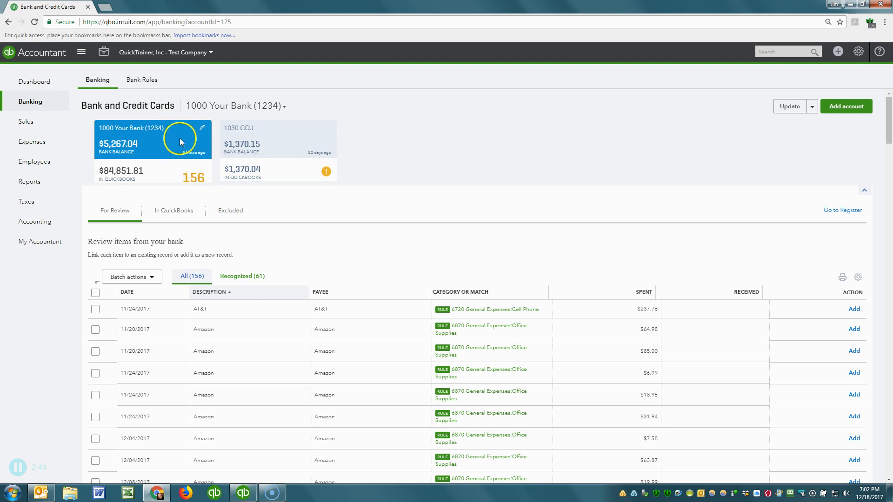
View the process for connecting a new account, choose Bank of America, and leave without connecting it.
left_click(846, 108)
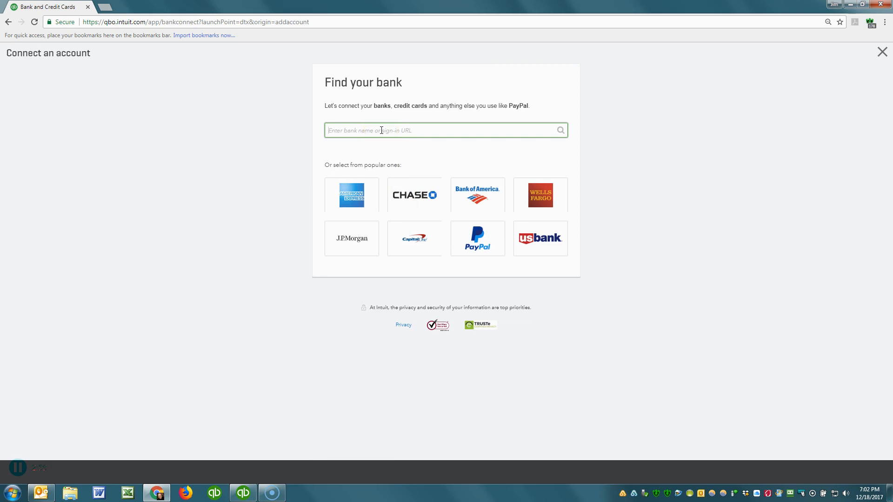
left_click(482, 198)
left_click(882, 53)
left_click(882, 54)
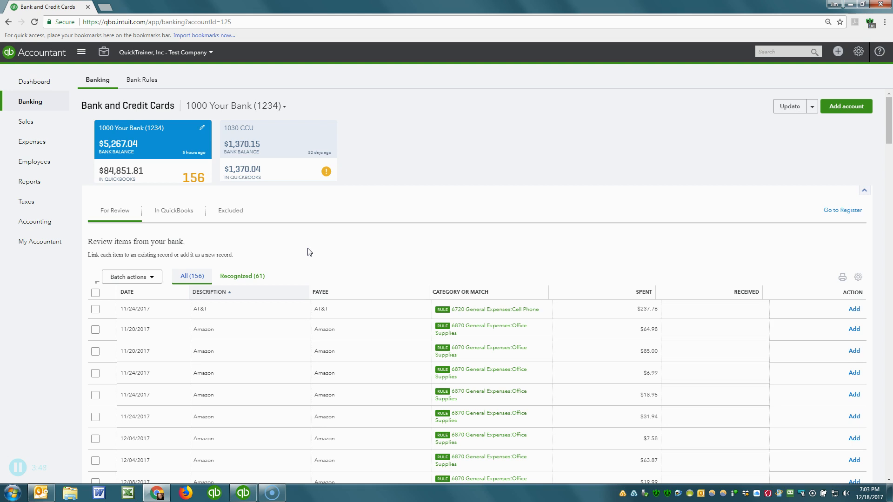
Sort the transactions for review by date, newest first, and return to sorting by description.
scroll(310, 252, "down", 2)
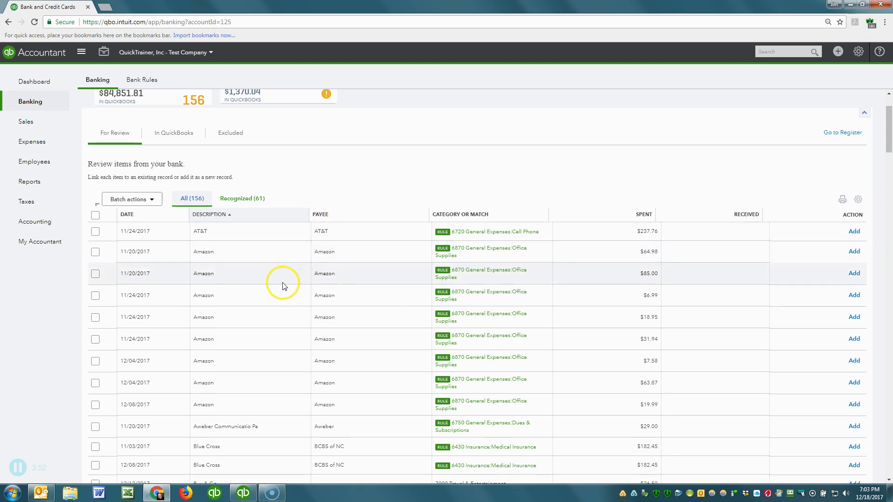
left_click(131, 215)
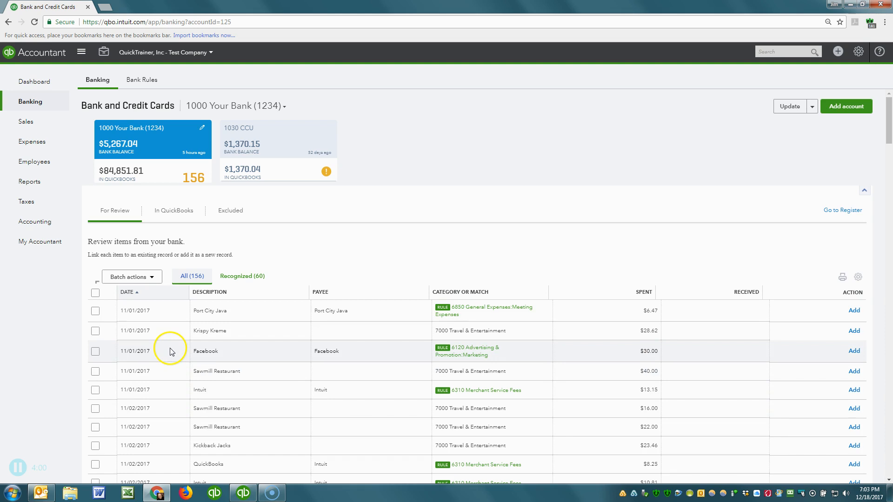
left_click(127, 293)
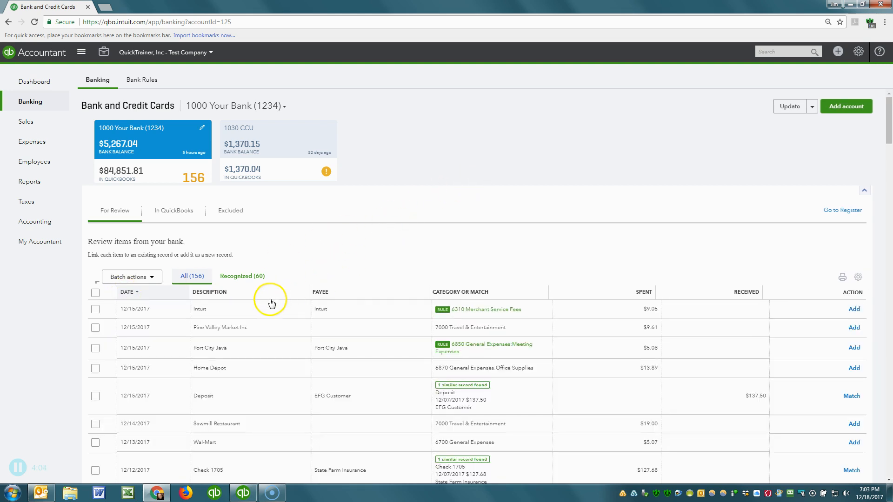
left_click(210, 293)
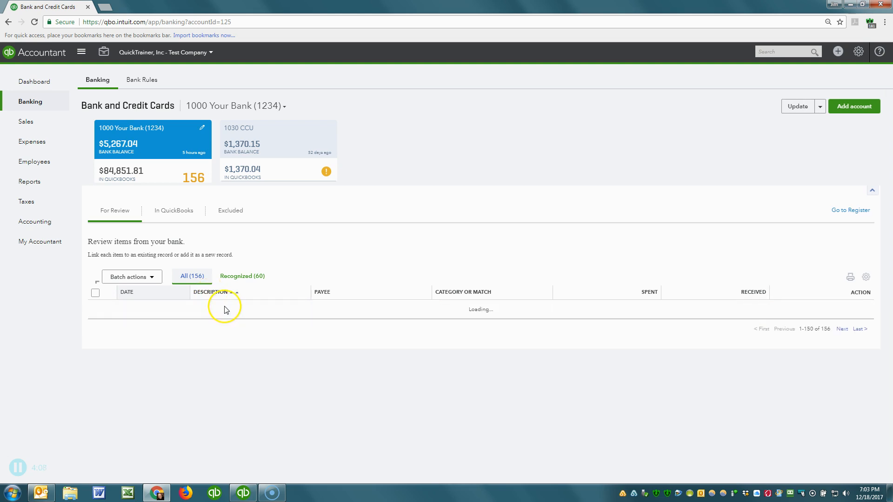
Examine the payees, suggested categories, rules and matching records of the downloaded transactions, including the checks and deposits.
scroll(225, 308, "down", 2)
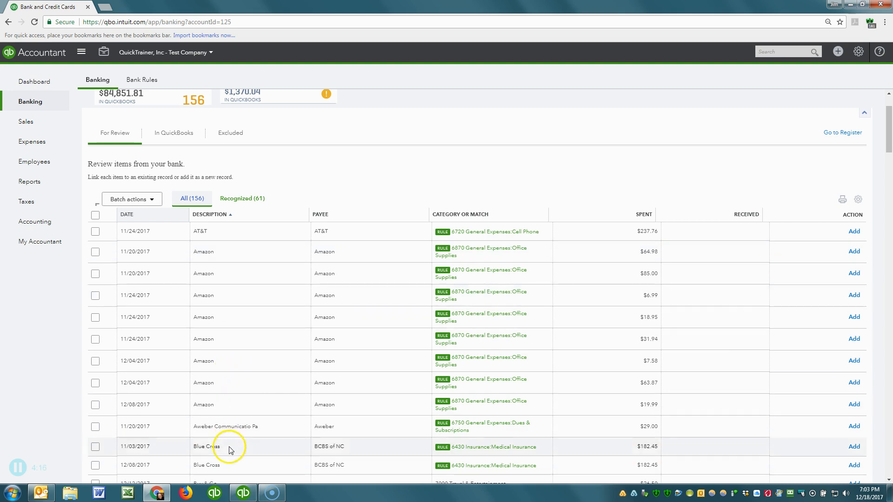
scroll(246, 356, "down", 6)
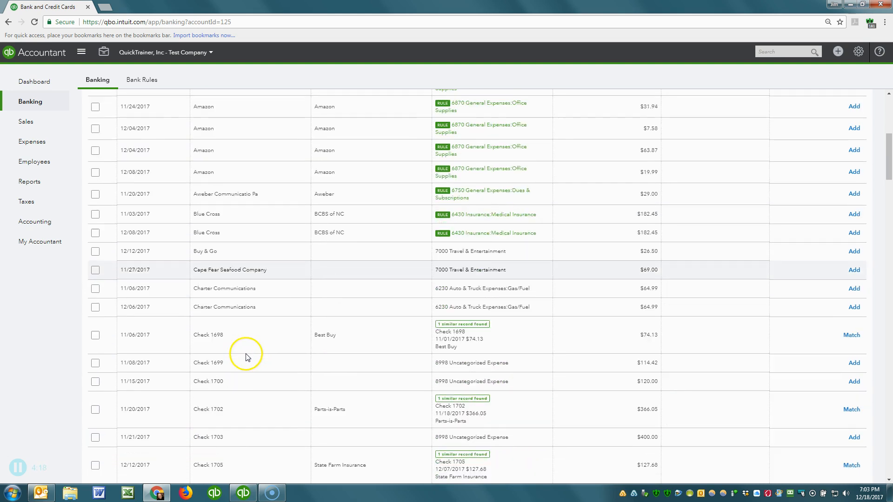
scroll(247, 339, "up", 10)
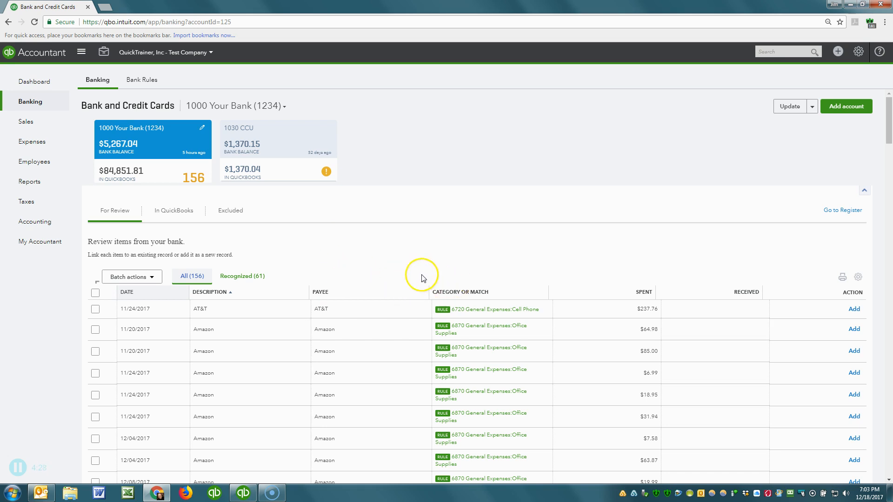
scroll(358, 277, "down", 10)
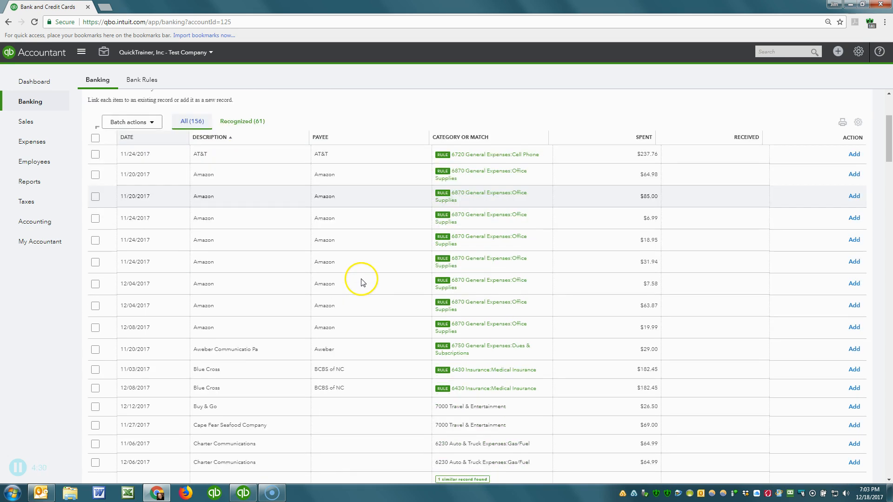
scroll(356, 283, "down", 2)
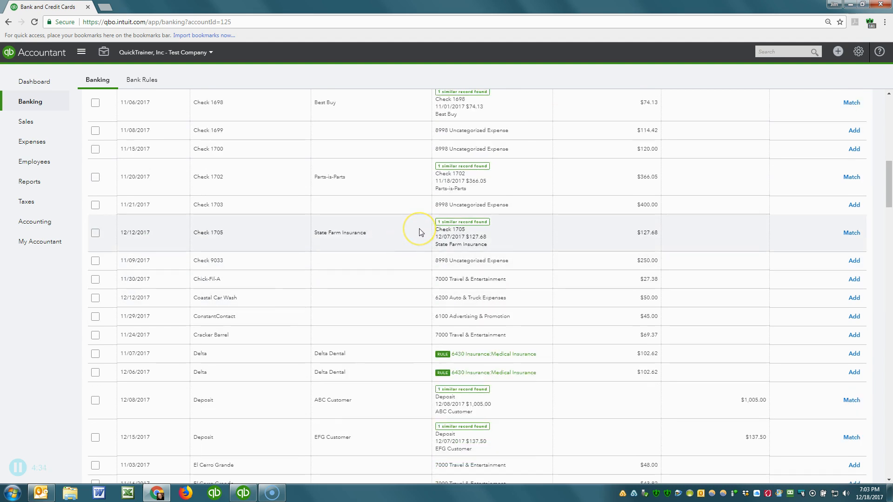
scroll(420, 233, "up", 8)
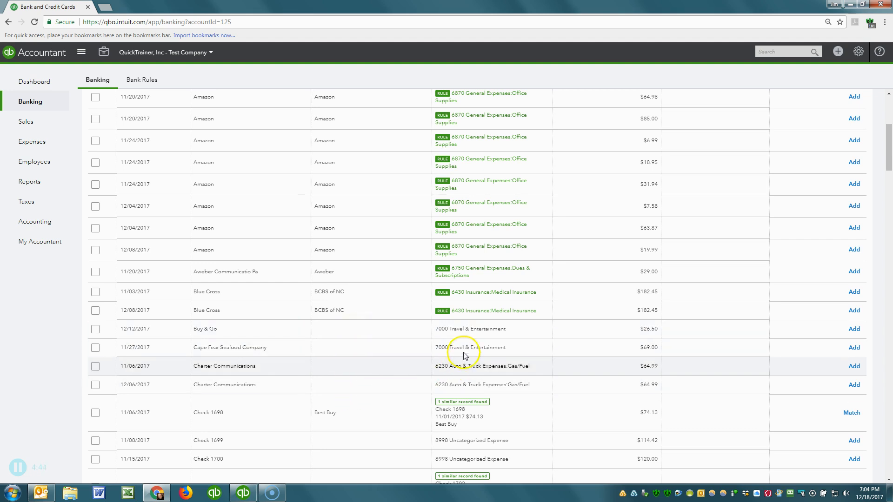
scroll(482, 325, "up", 5)
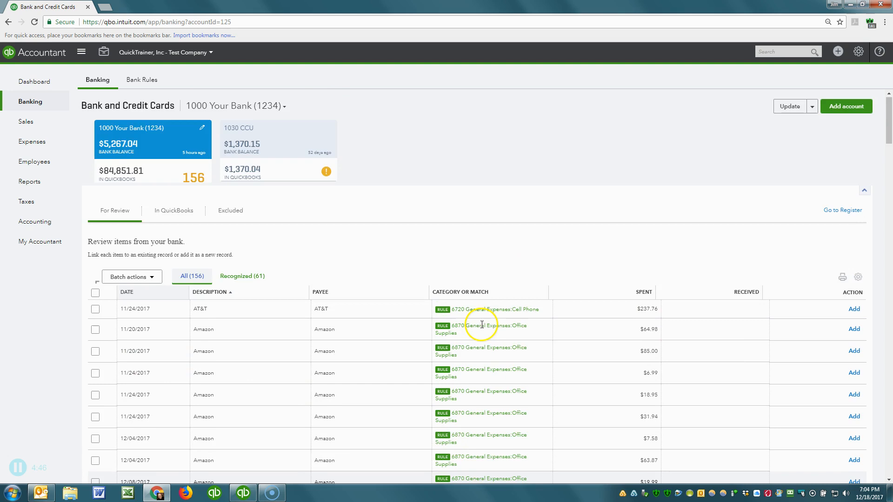
scroll(482, 324, "down", 8)
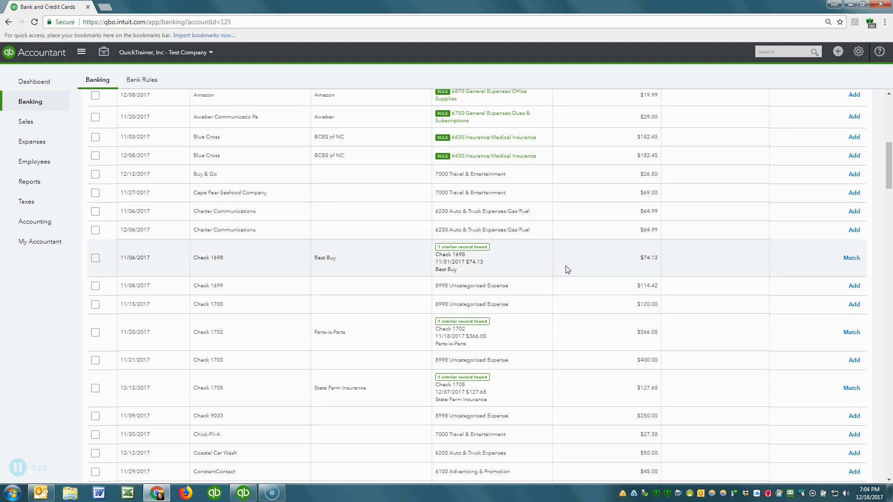
scroll(566, 269, "down", 10)
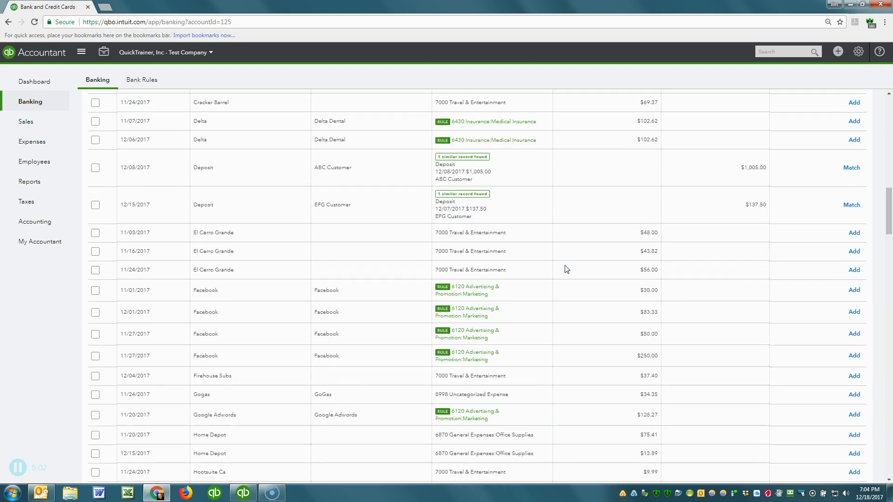
scroll(564, 268, "up", 7)
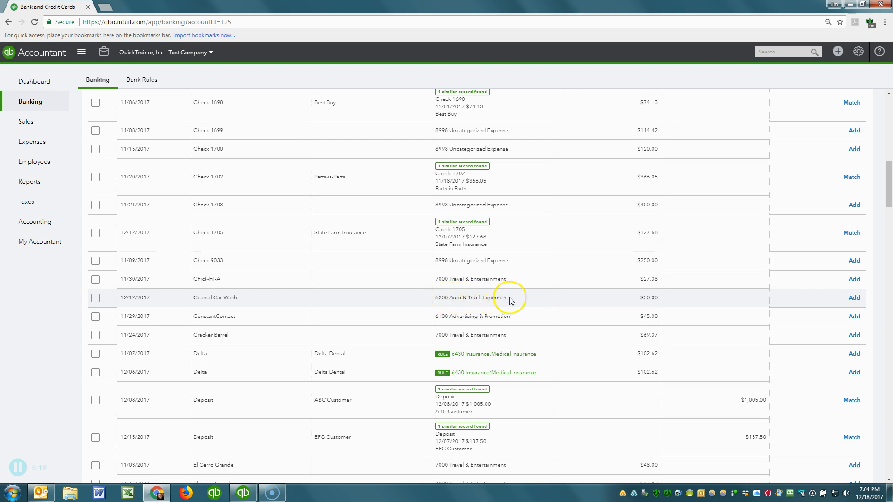
scroll(259, 279, "up", 3)
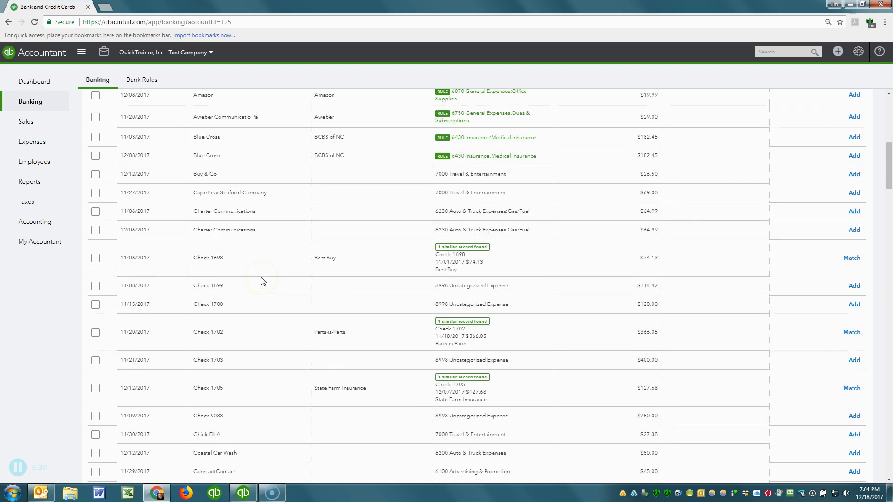
scroll(263, 281, "up", 2)
scroll(262, 281, "down", 5)
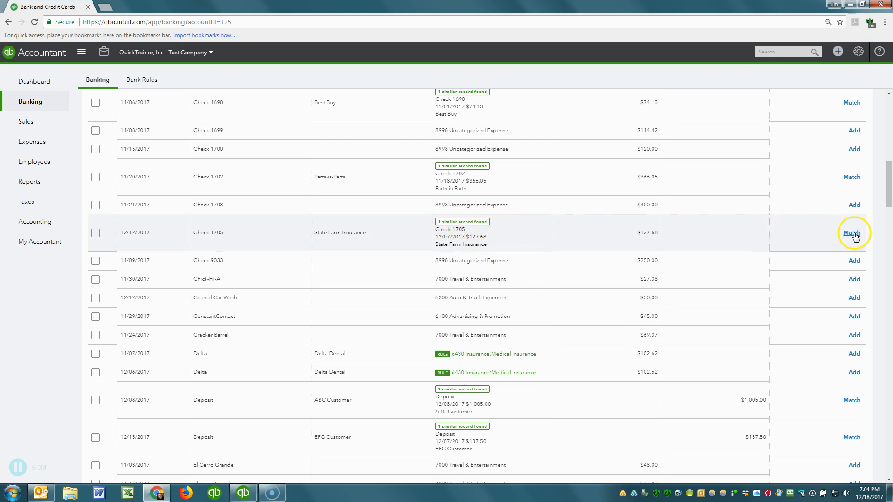
Sort the transactions for review by category or match.
scroll(529, 238, "up", 20)
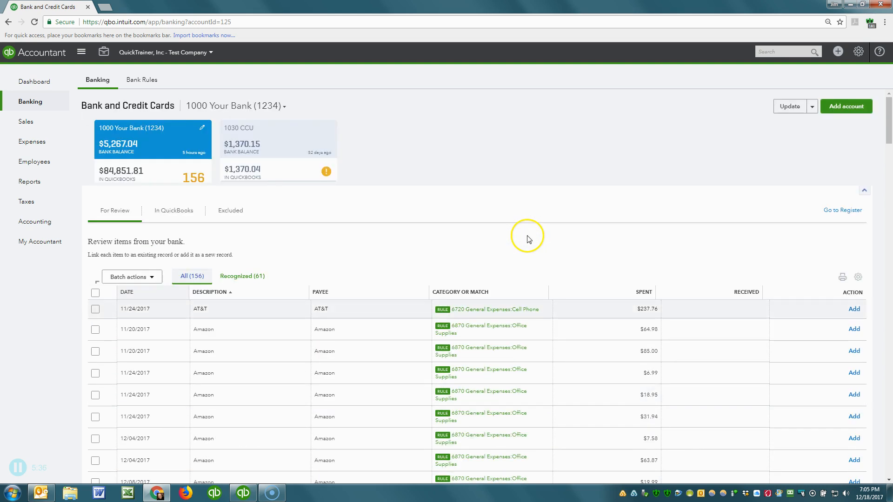
left_click(464, 293)
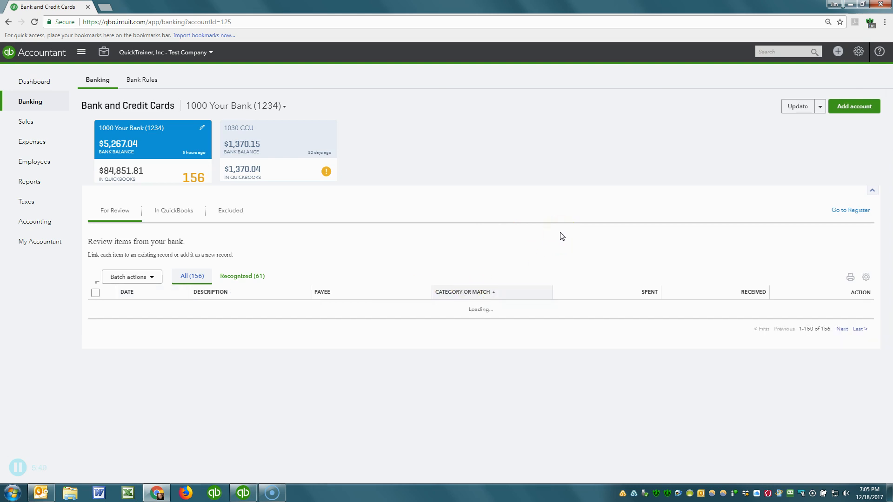
Examine the sorted list's groups: transactions with matching records, those categorized by rules, and those with only suggested categories.
scroll(561, 239, "down", 5)
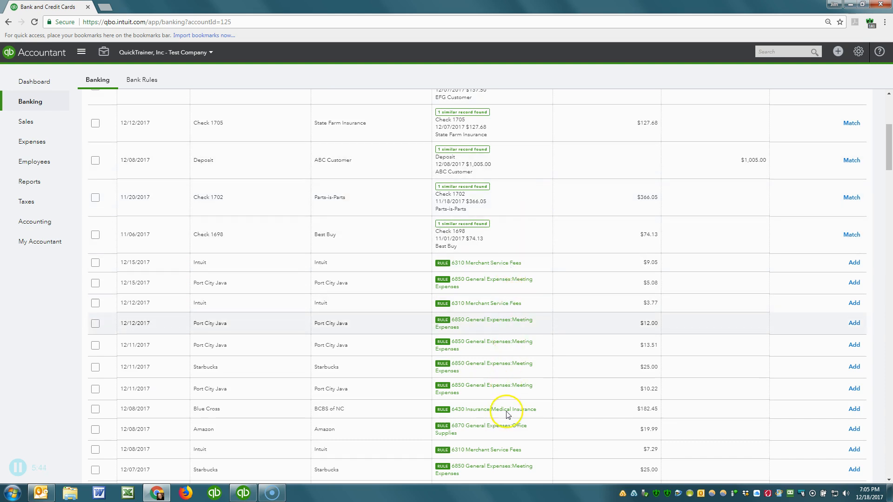
scroll(519, 379, "down", 8)
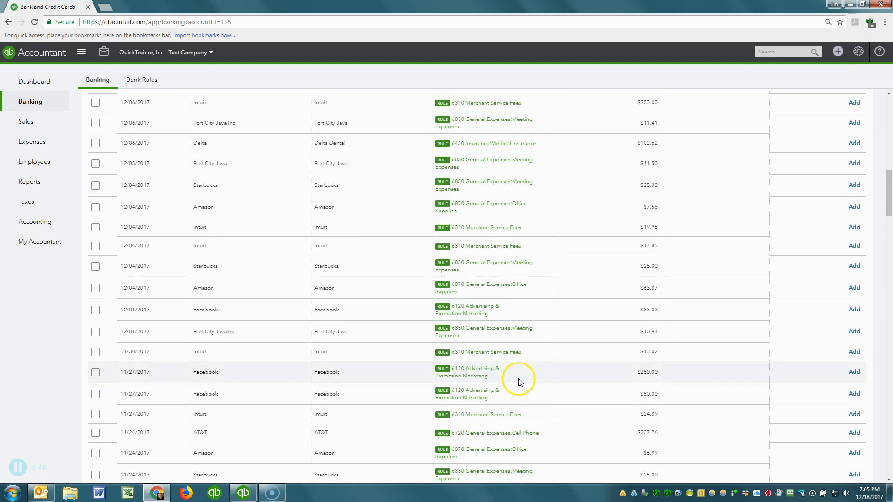
scroll(520, 383, "down", 15)
scroll(508, 372, "up", 3)
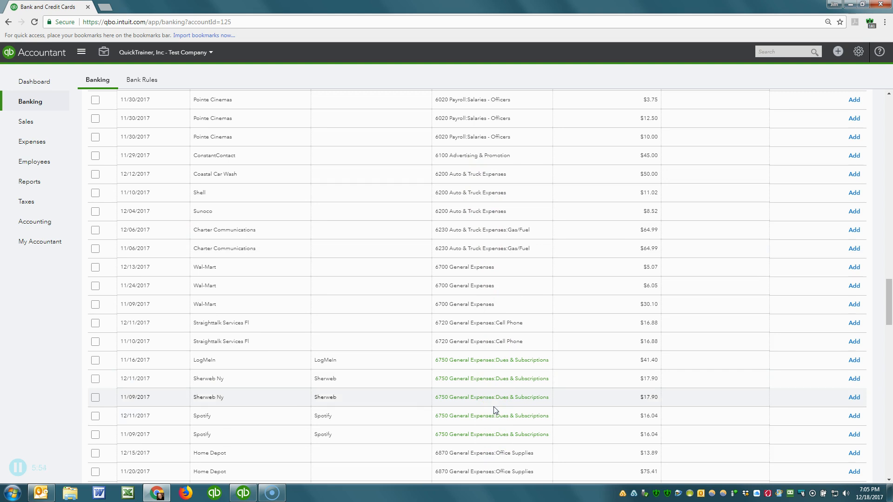
scroll(494, 397, "up", 5)
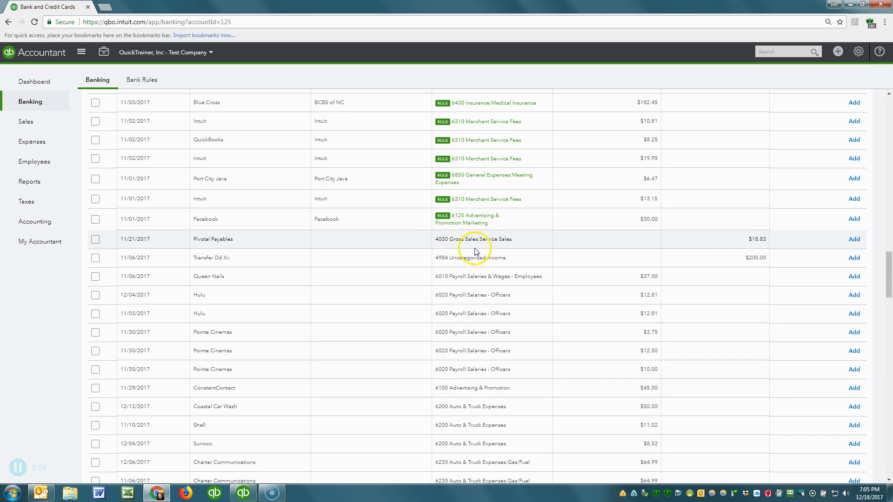
scroll(484, 266, "up", 10)
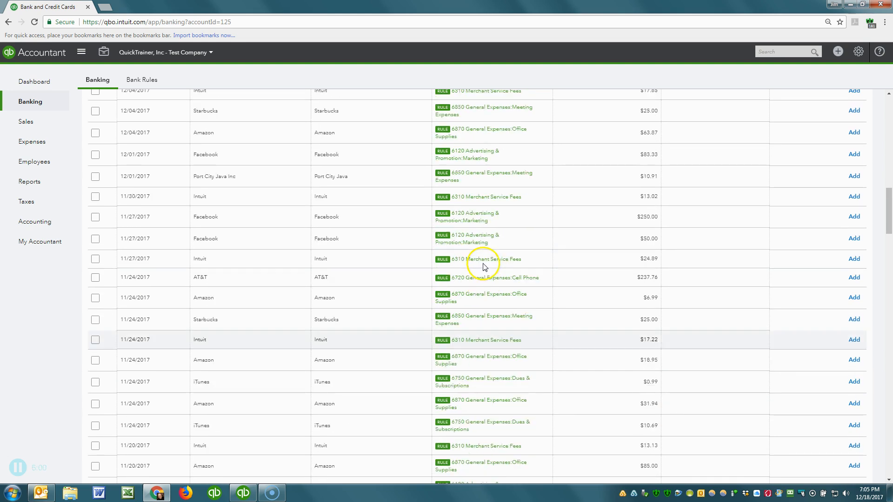
scroll(483, 264, "up", 2)
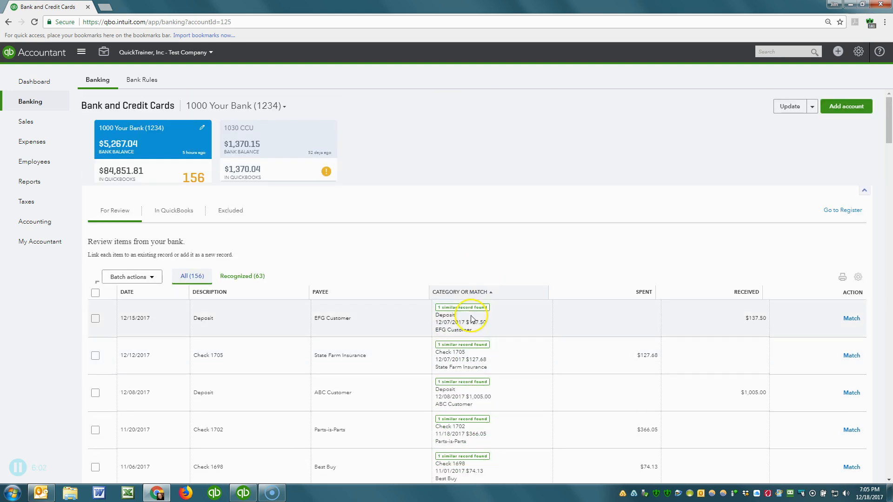
scroll(495, 323, "down", 15)
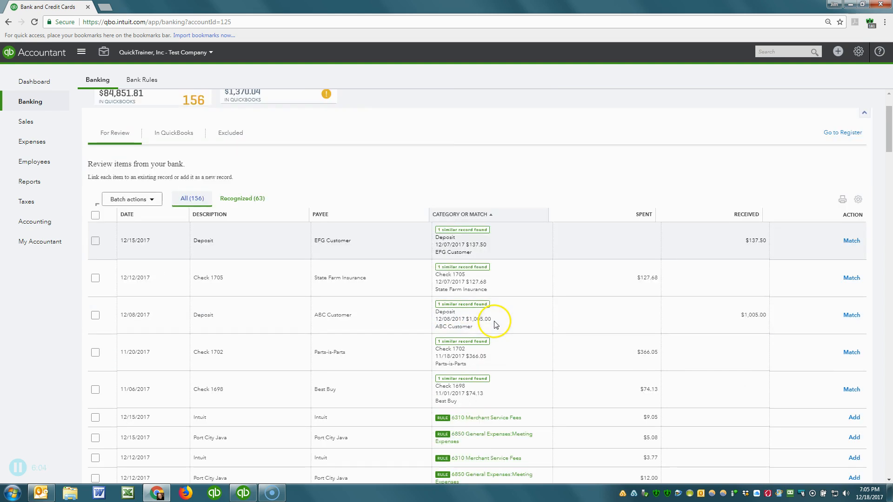
scroll(496, 322, "down", 8)
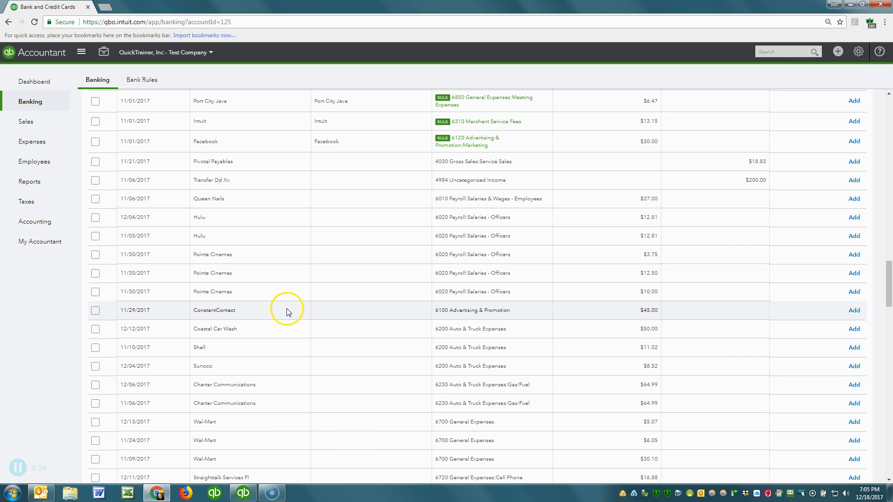
scroll(344, 343, "up", 4)
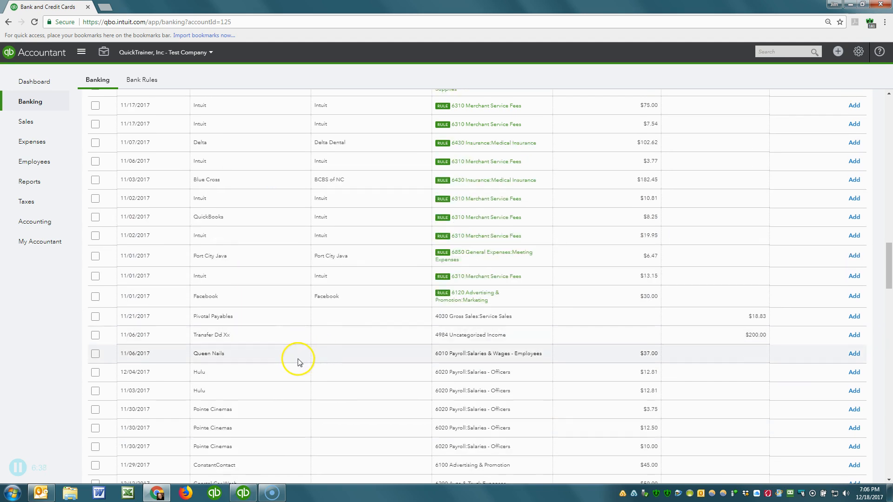
scroll(296, 361, "down", 4)
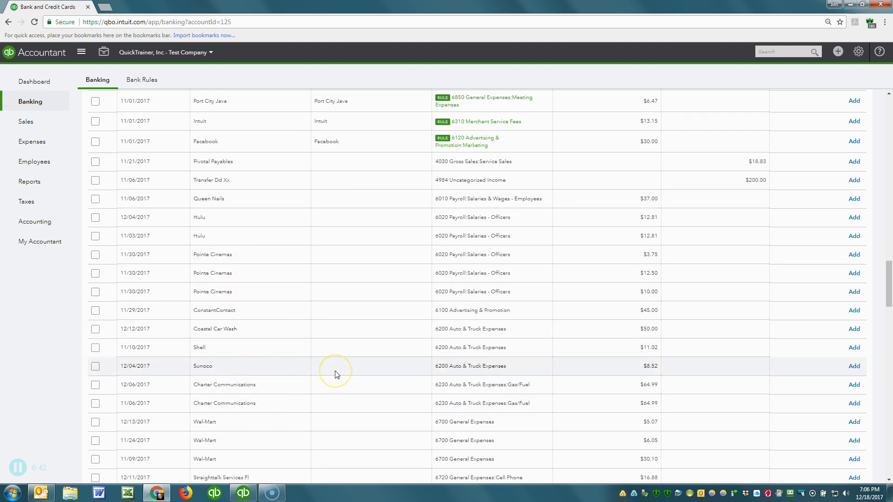
scroll(337, 375, "down", 20)
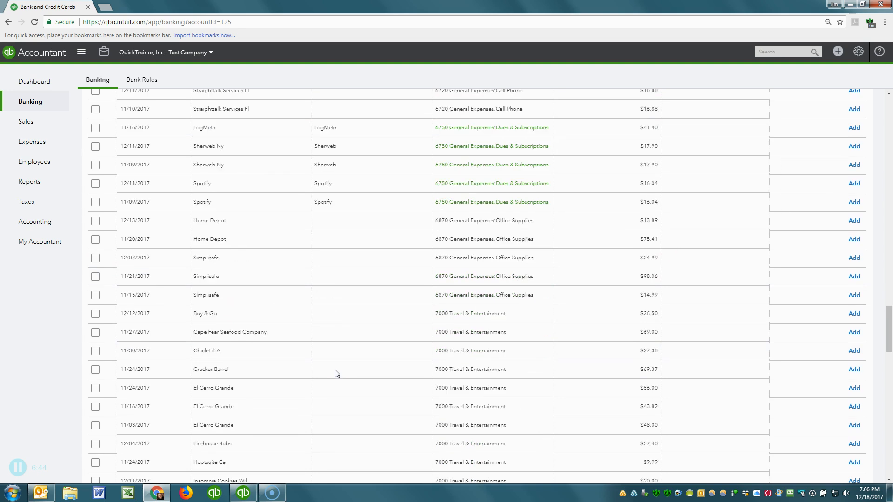
Examine the rest of the transactions with suggested categories, and the matched and rule-categorized ones at the start of the list.
scroll(337, 374, "down", 7)
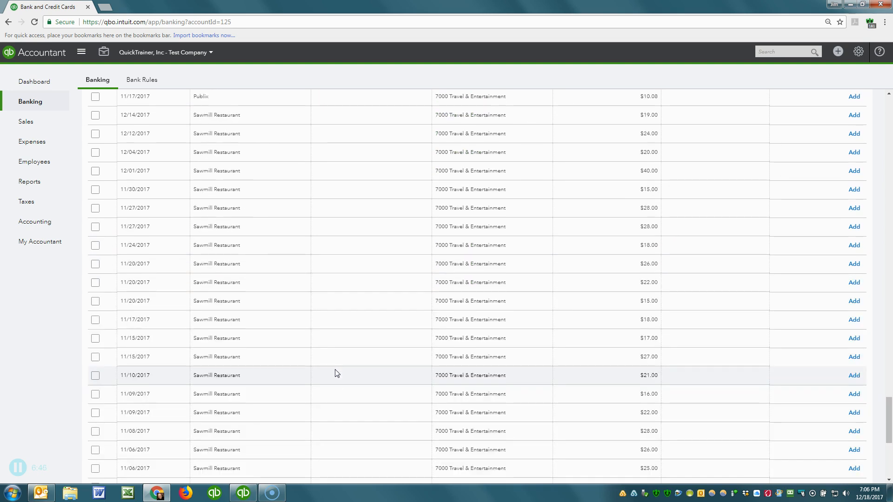
scroll(337, 374, "up", 15)
scroll(337, 373, "up", 10)
scroll(336, 372, "up", 5)
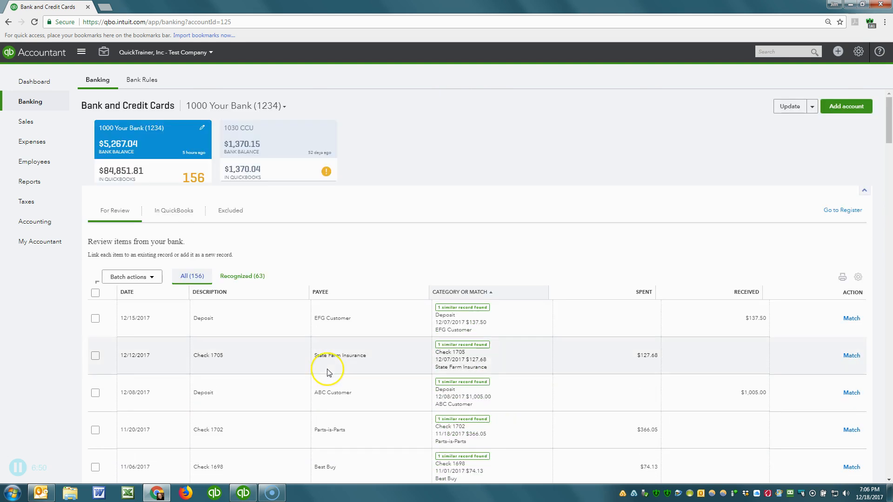
scroll(327, 372, "down", 5)
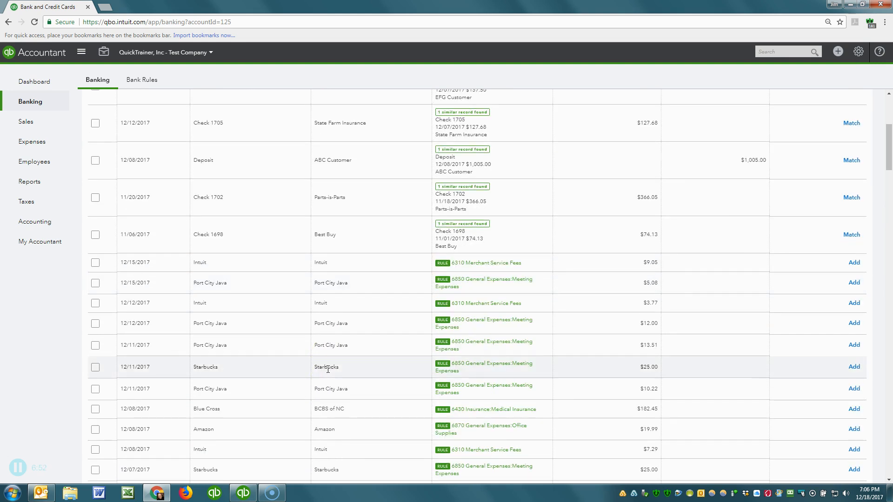
scroll(328, 369, "up", 4)
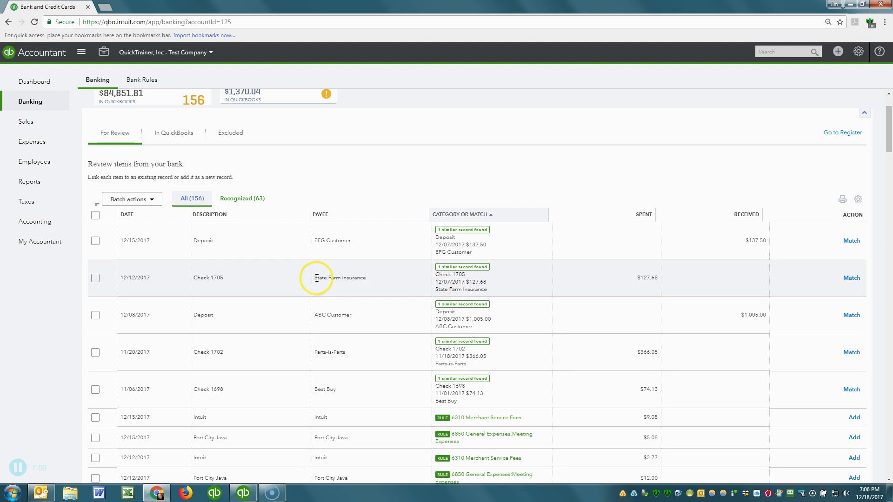
Switch the check 1705 transaction from Match to Add to view its payee and category fields, and close its details.
left_click(248, 280)
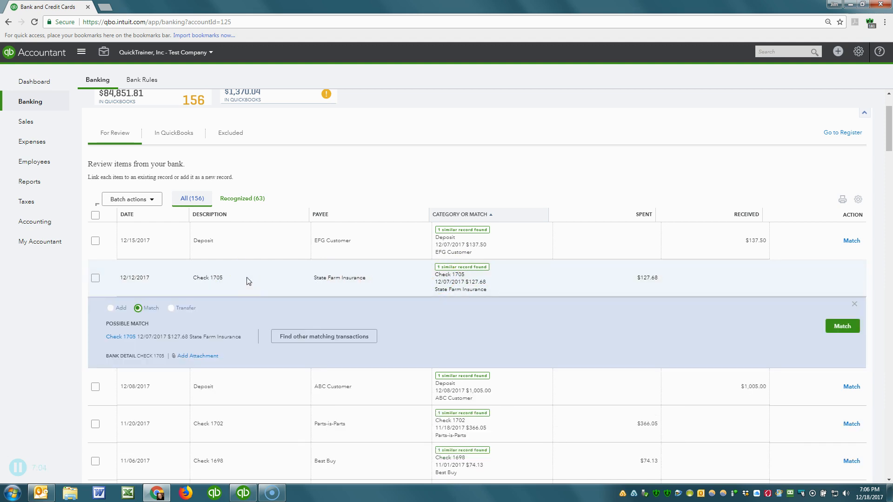
left_click(110, 309)
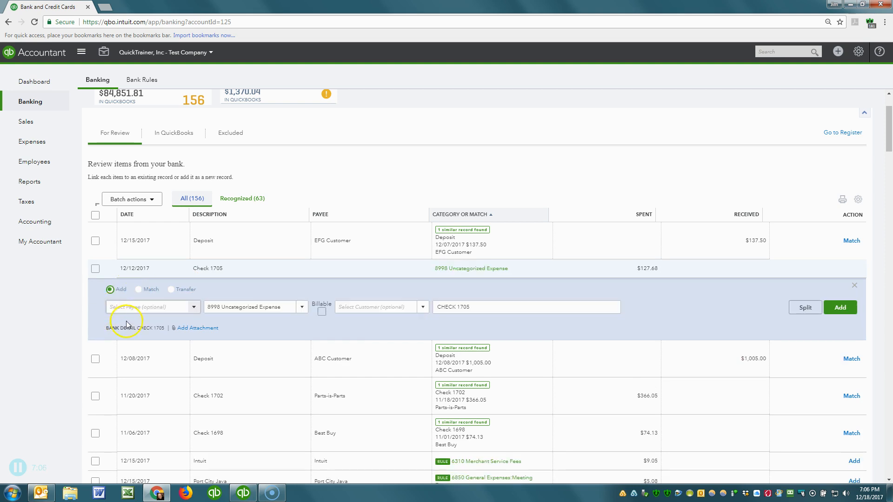
left_click(149, 309)
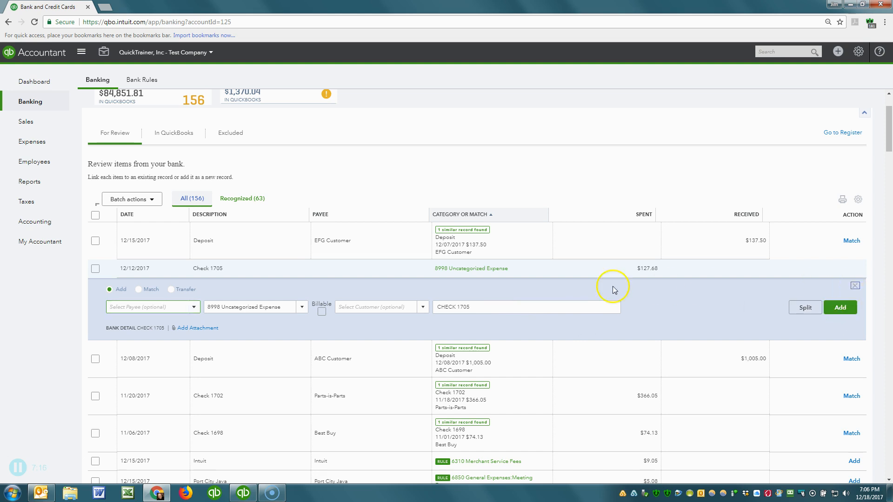
left_click(854, 286)
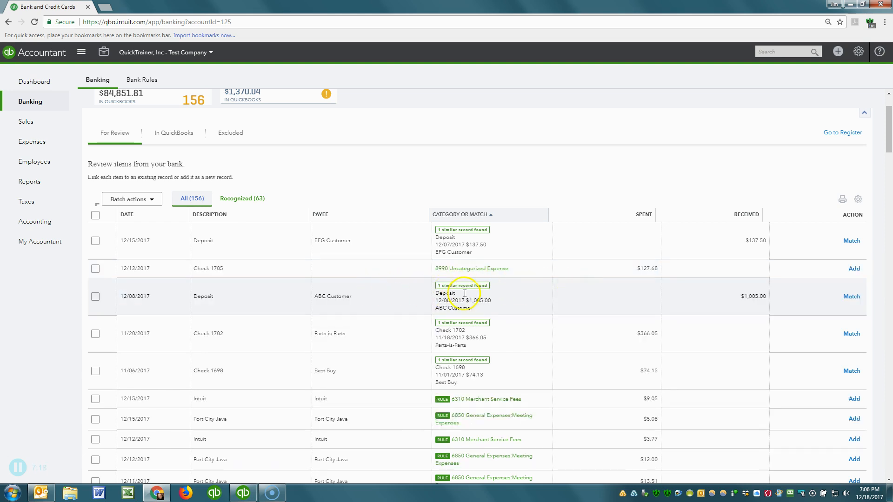
Open a new check form in a separate browser tab, keeping the list of bank transactions open.
left_click(838, 53)
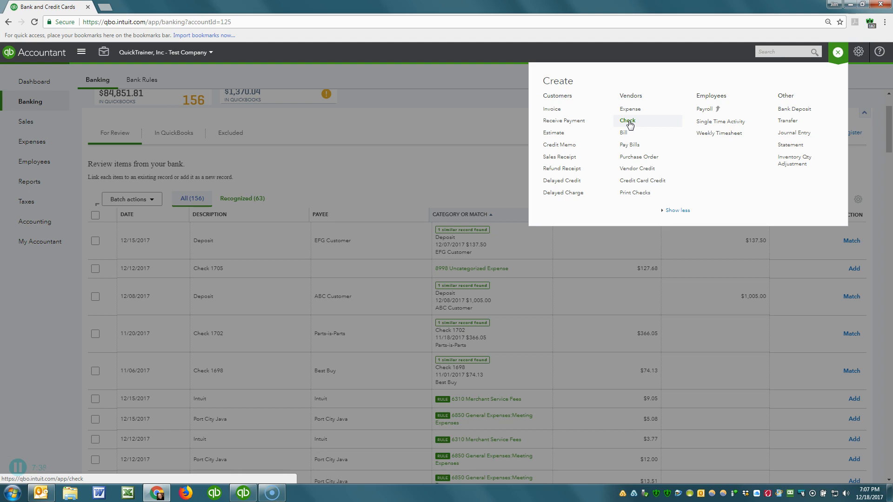
right_click(630, 125)
left_click(651, 131)
left_click(652, 129)
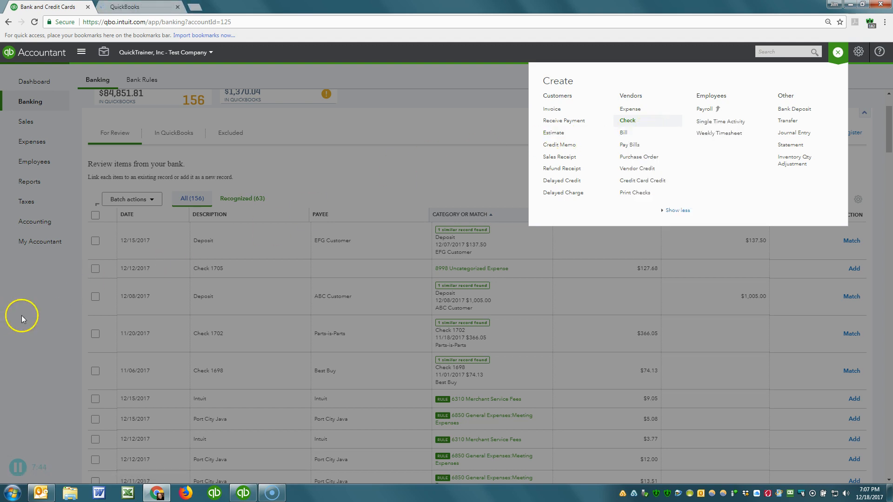
left_click(34, 326)
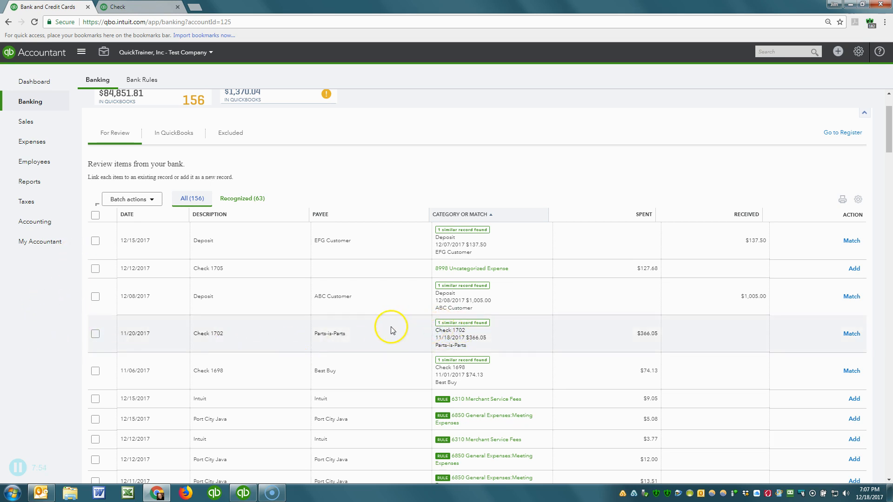
Find the unmatched check 1699 in the bank transactions and enter its amount, 114.42, on the new check's first line.
scroll(373, 331, "down", 10)
scroll(372, 331, "down", 10)
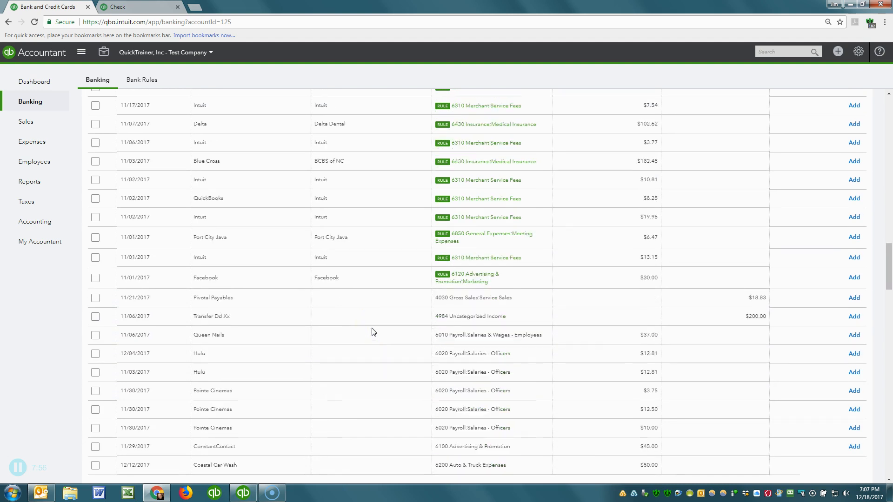
scroll(372, 332, "down", 8)
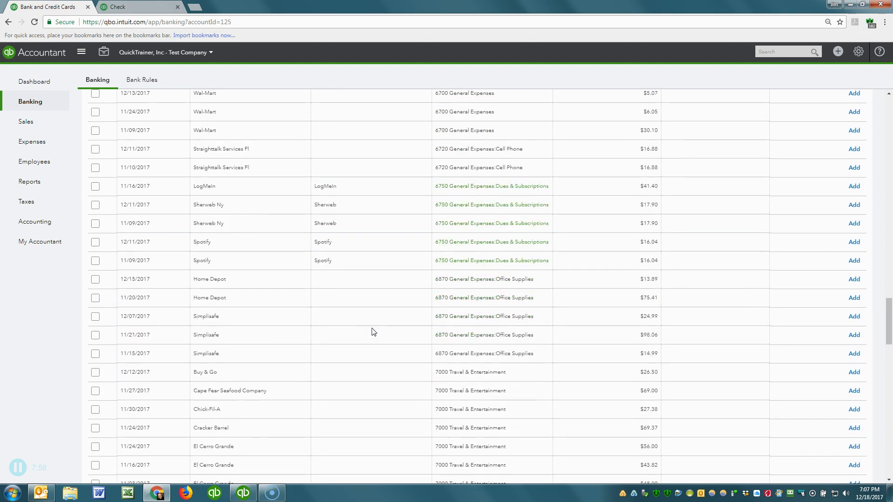
scroll(372, 332, "down", 3)
scroll(372, 331, "down", 12)
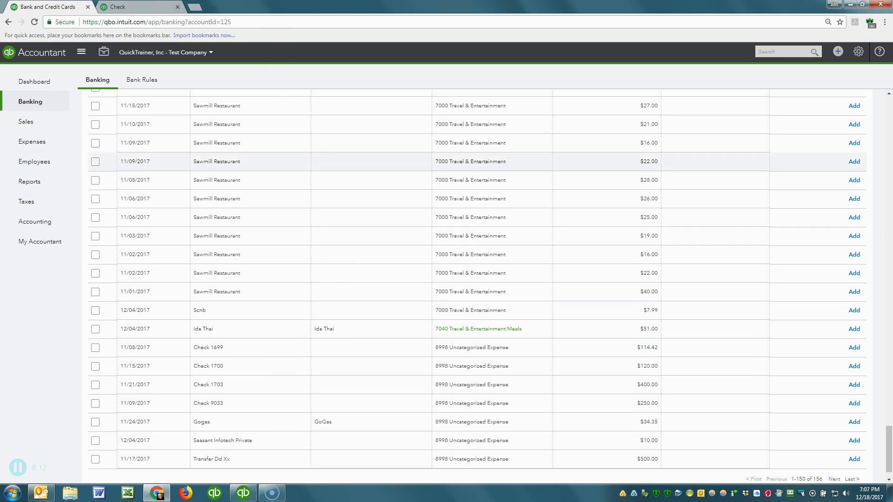
left_click(162, 11)
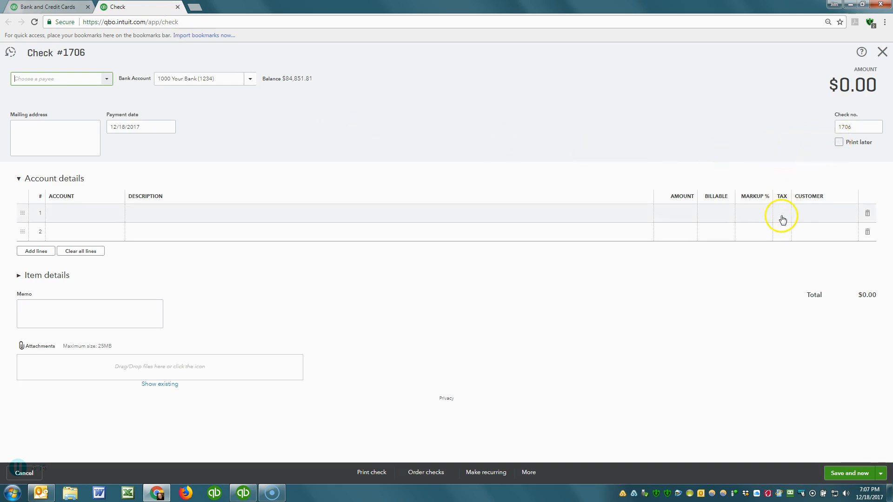
left_click(670, 212)
type("114.42")
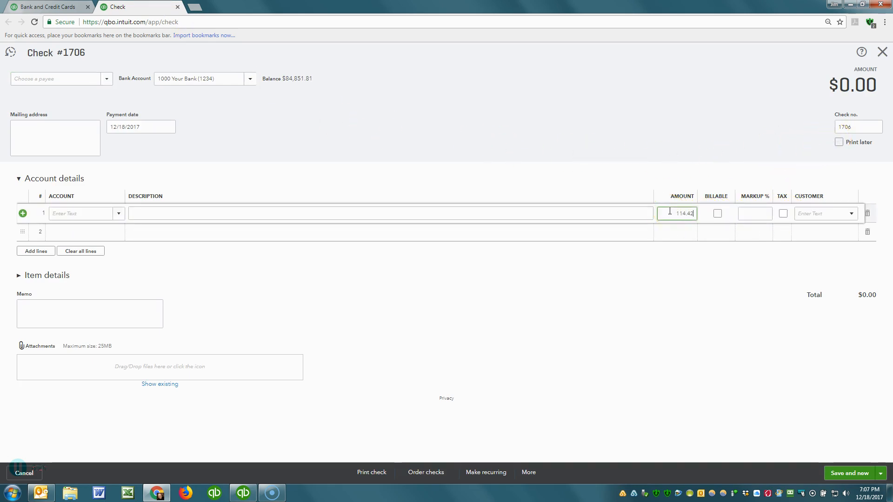
key("Tab")
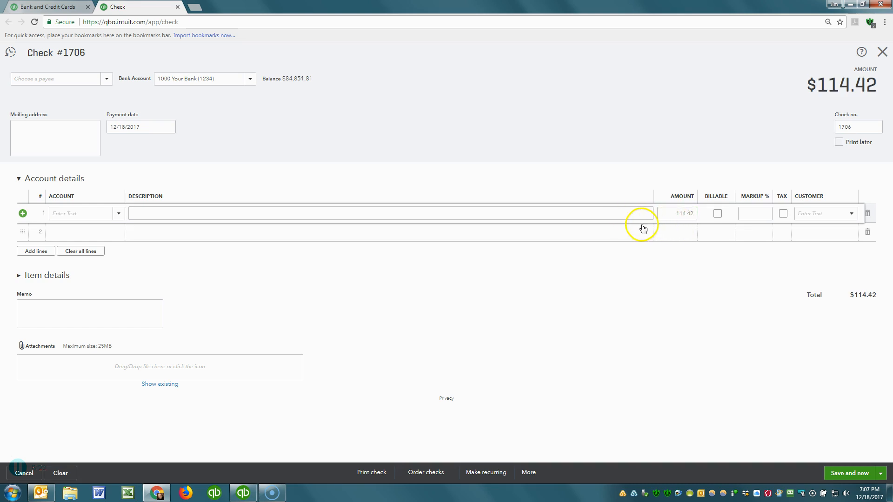
Set the check's payee to BCBS of NC and its first line to account 6430 Insurance:Medical Insurance with description Health Insurance.
left_click(108, 81)
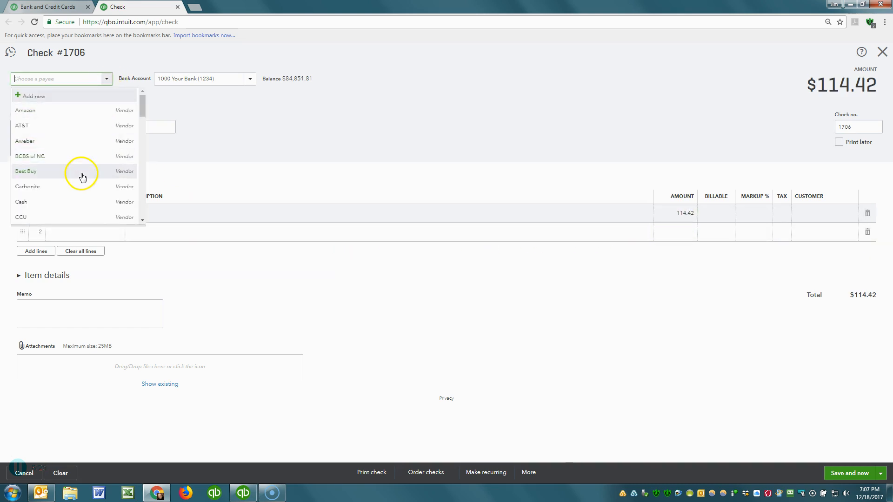
left_click(42, 155)
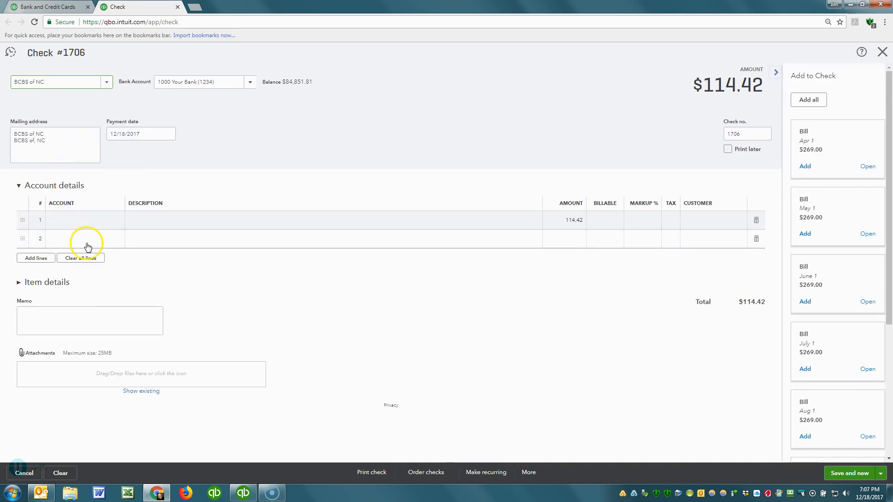
left_click(87, 227)
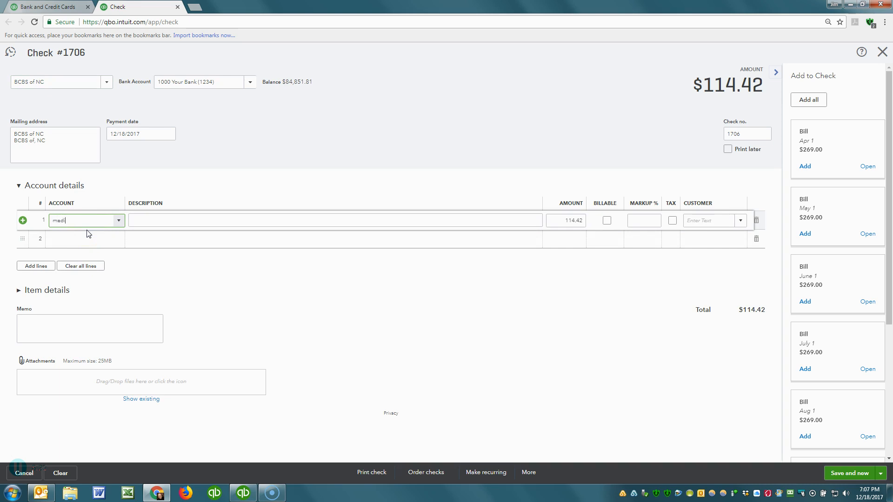
left_click(96, 251)
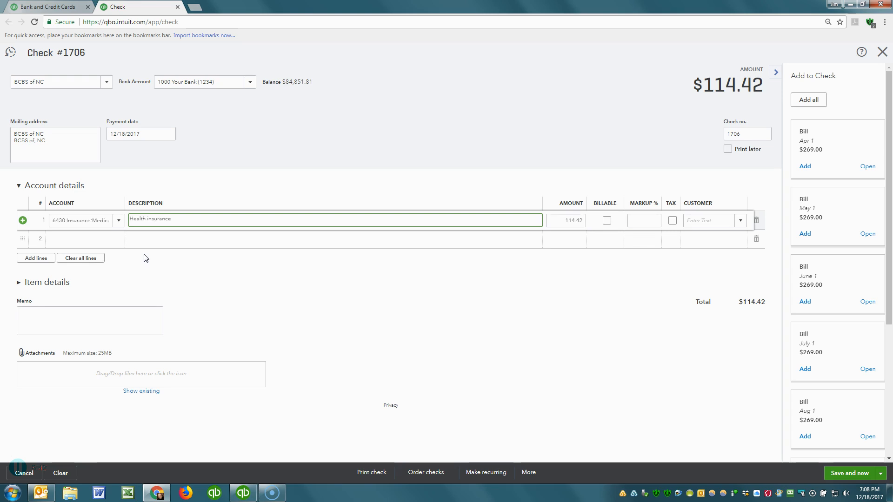
key("Tab")
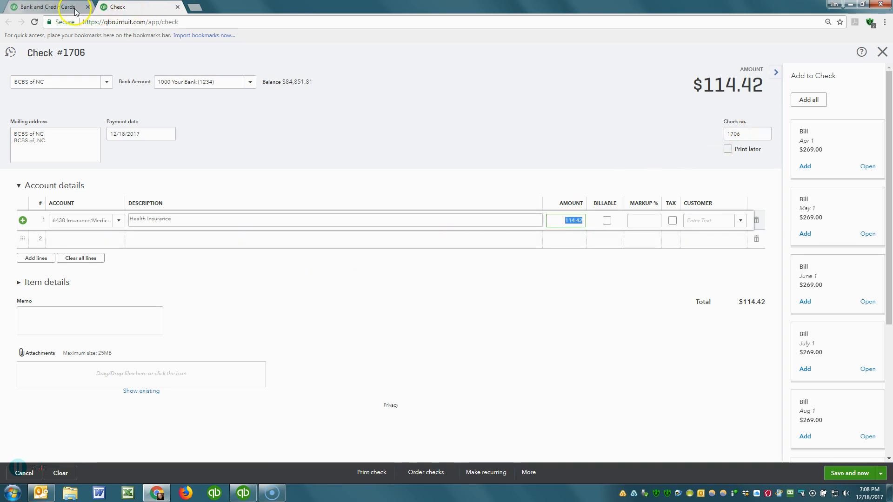
Look up the unmatched check's number in the bank transactions, set the new check's number to 1699 and save it.
left_click(60, 7)
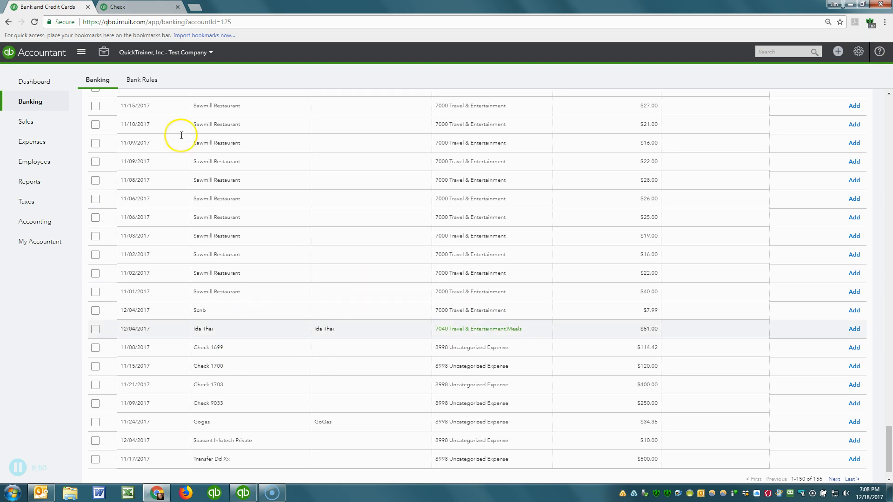
key("ctrl+Tab")
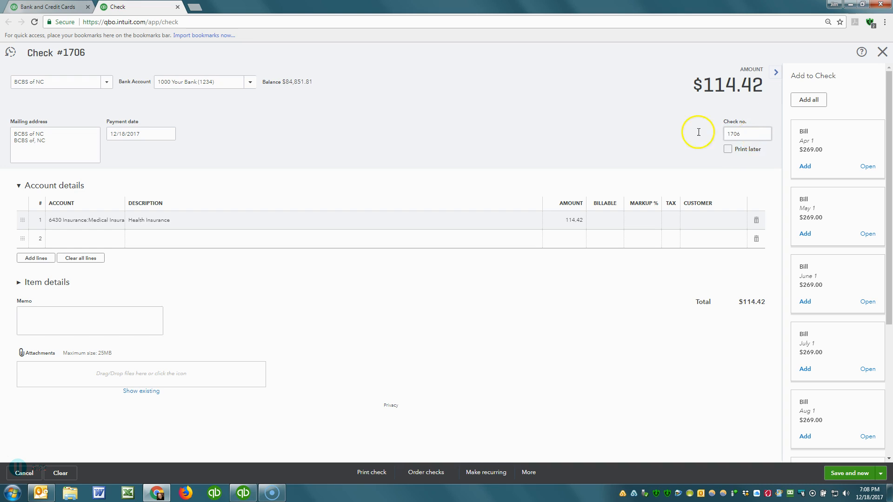
type("1699")
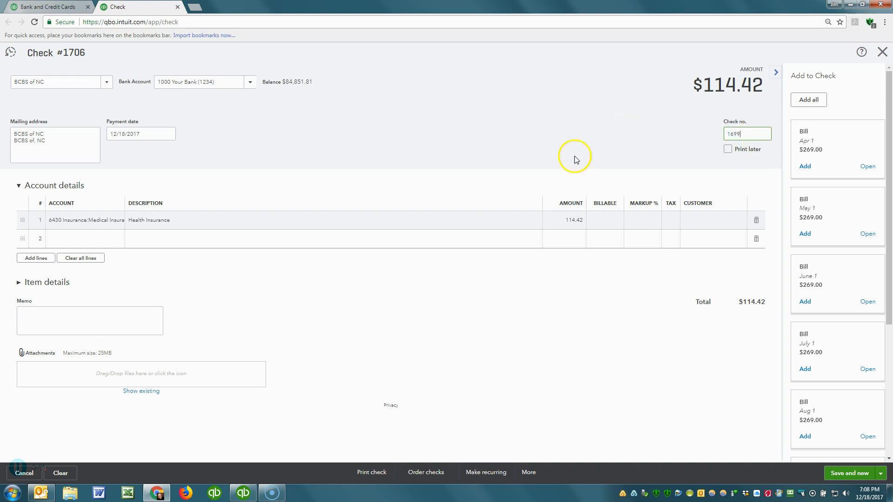
left_click(852, 474)
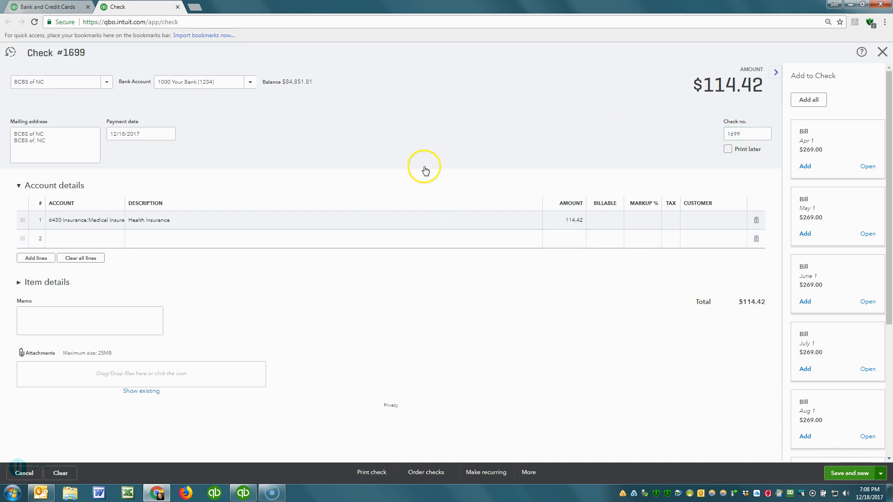
Reload the bank transactions and go through the sorted list to see whether check 1699 has a matching record.
left_click(45, 7)
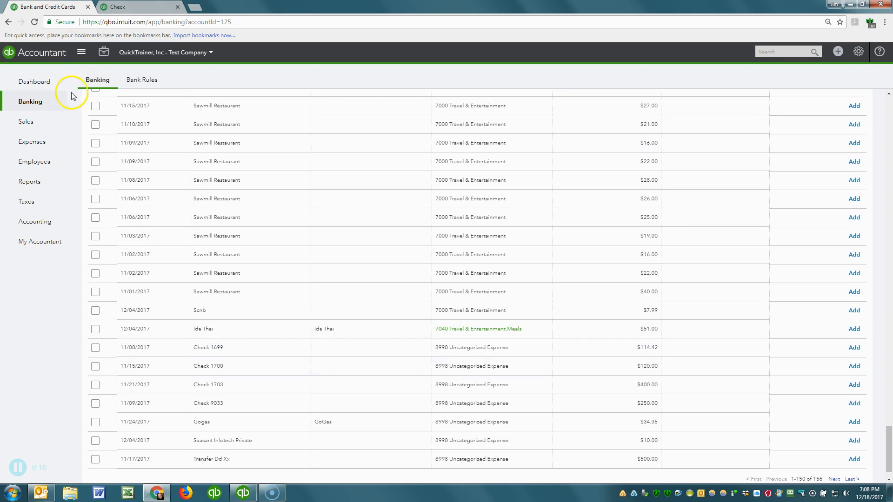
left_click(35, 23)
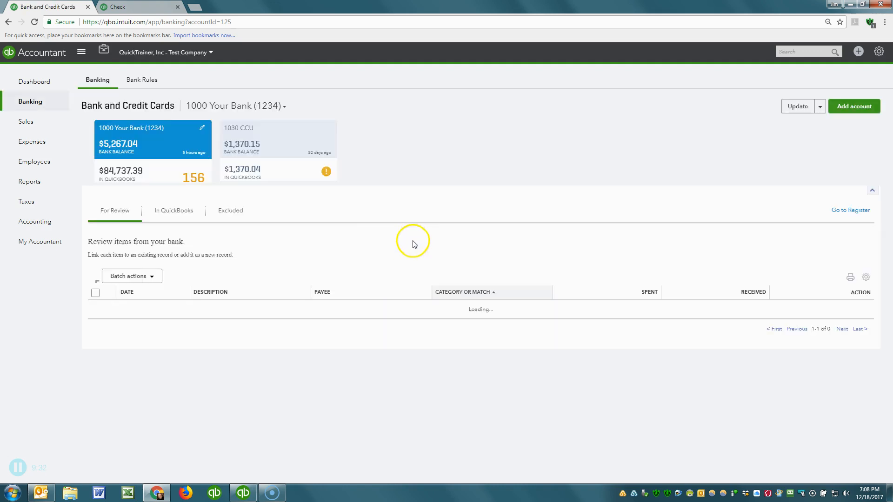
scroll(289, 320, "down", 2)
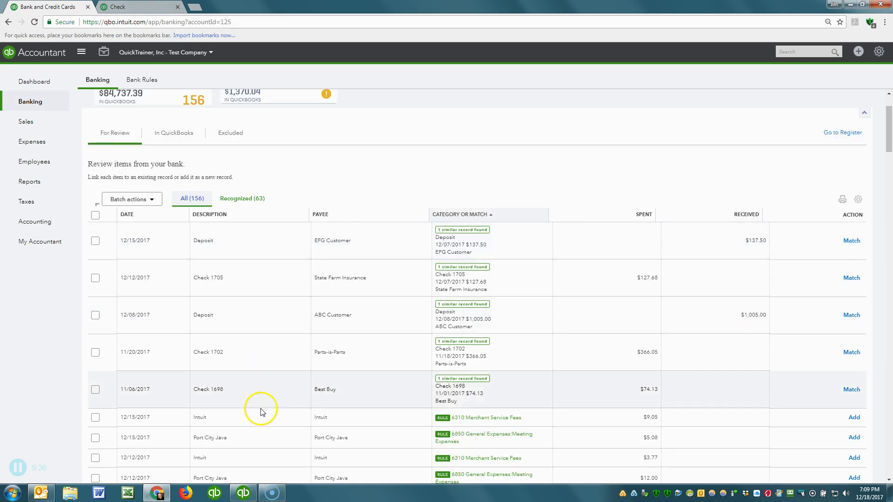
scroll(259, 400, "down", 6)
scroll(259, 401, "up", 2)
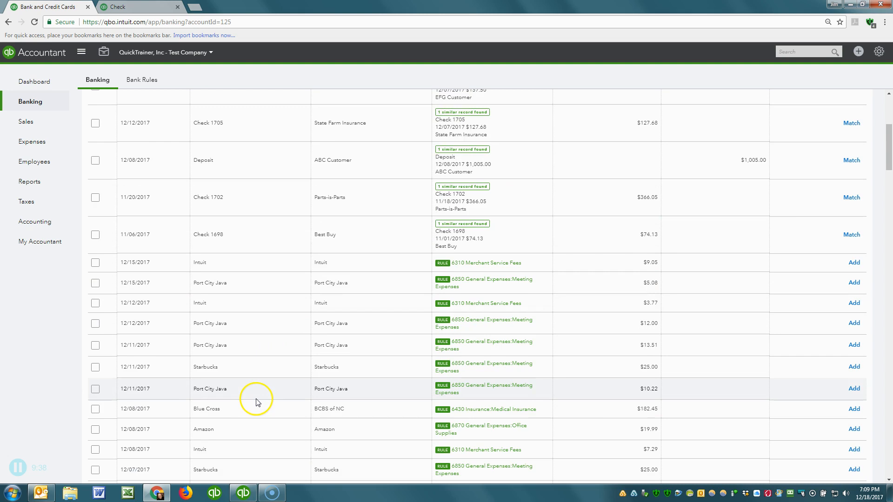
scroll(268, 234, "up", 2)
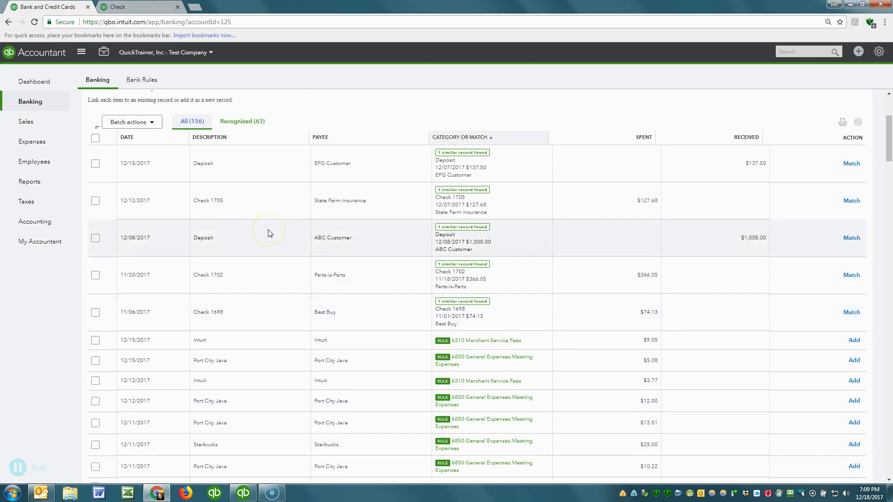
scroll(268, 234, "down", 15)
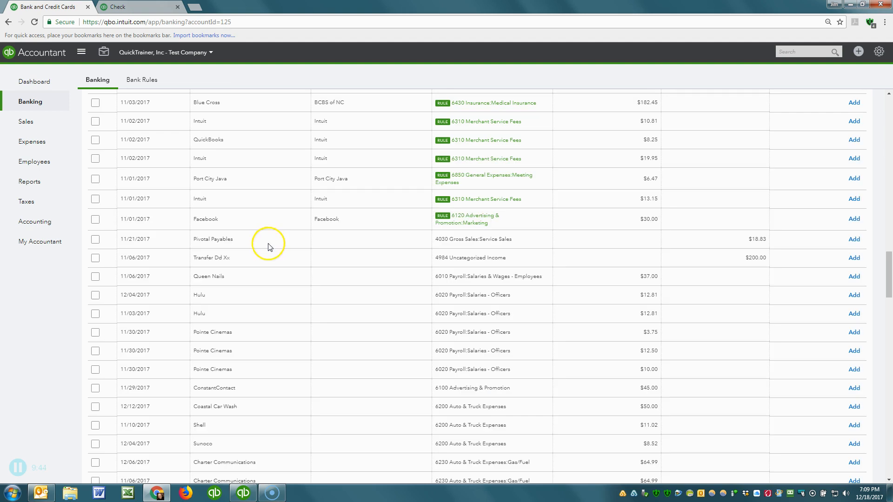
scroll(252, 281, "down", 2)
scroll(254, 296, "down", 10)
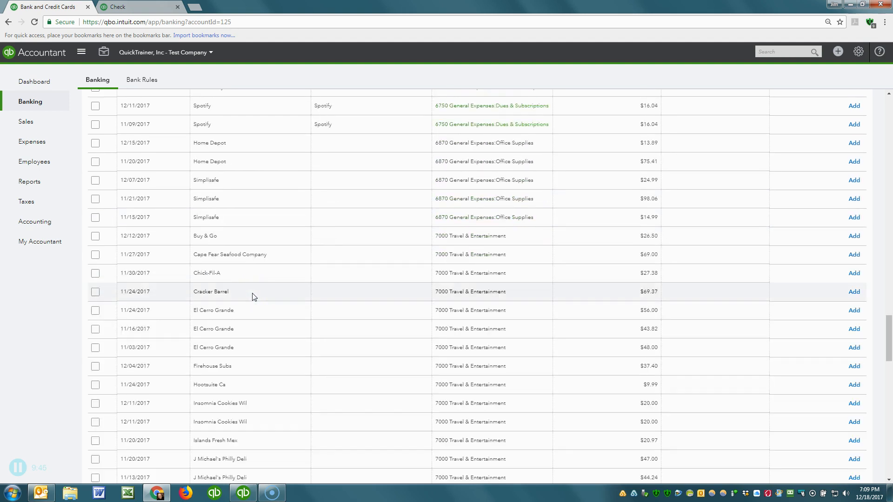
scroll(253, 297, "down", 15)
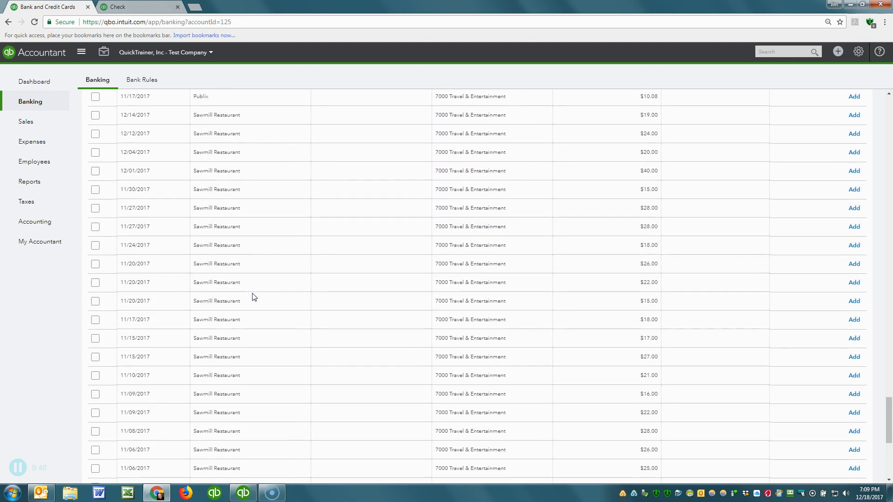
scroll(253, 297, "down", 5)
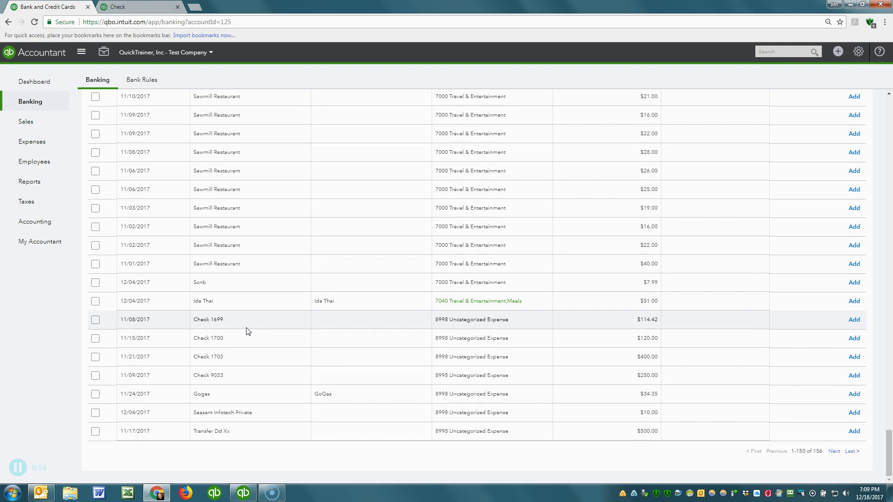
Run an advanced search in a separate browser tab for transaction lines with a line amount equal to 114.42.
left_click(215, 320)
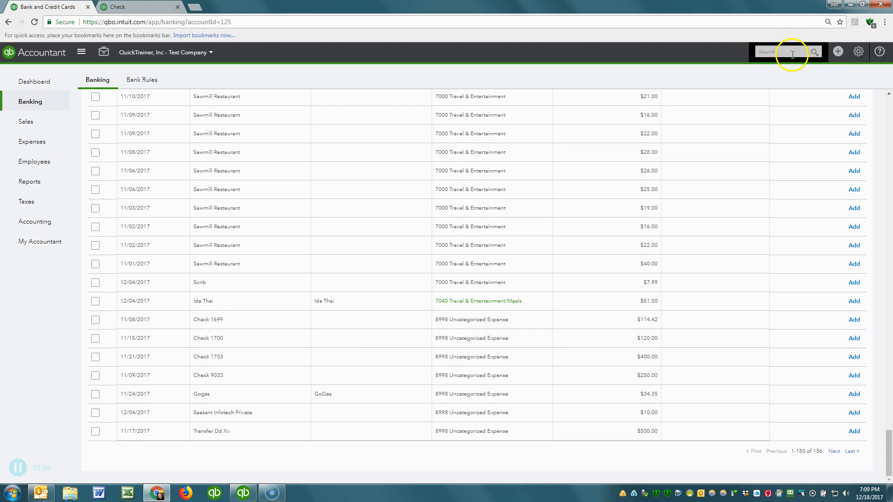
left_click(813, 53)
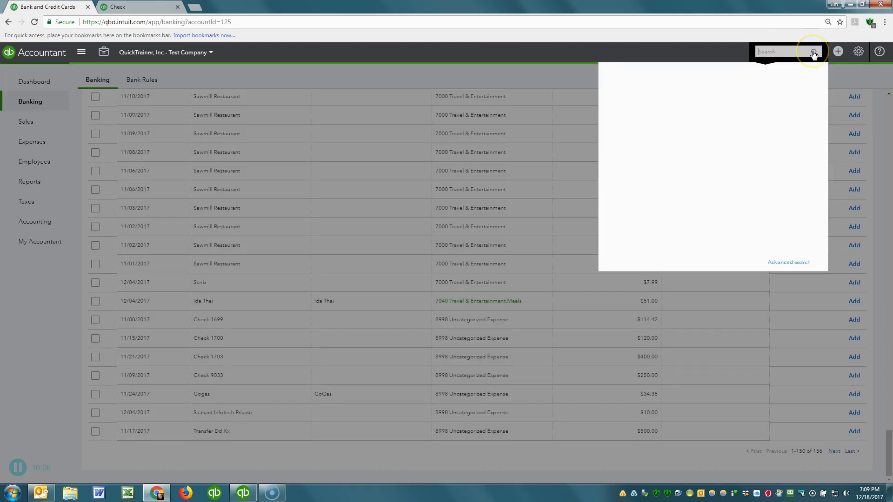
right_click(776, 263)
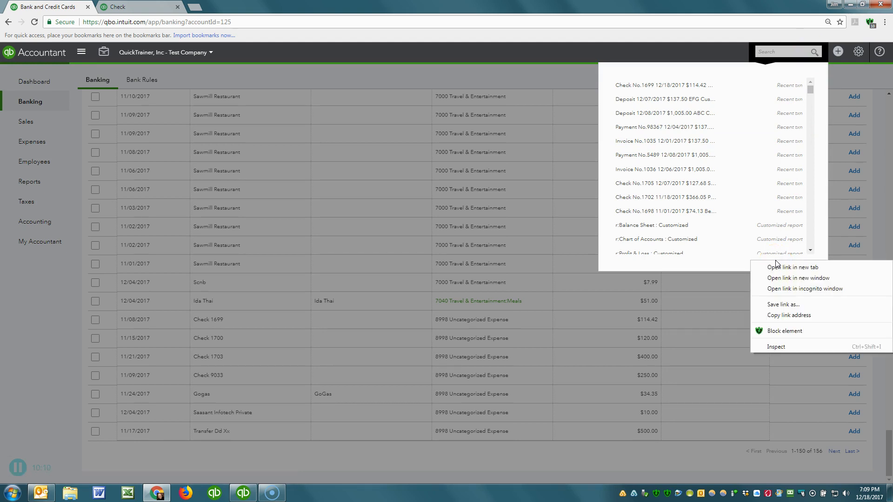
left_click(776, 268)
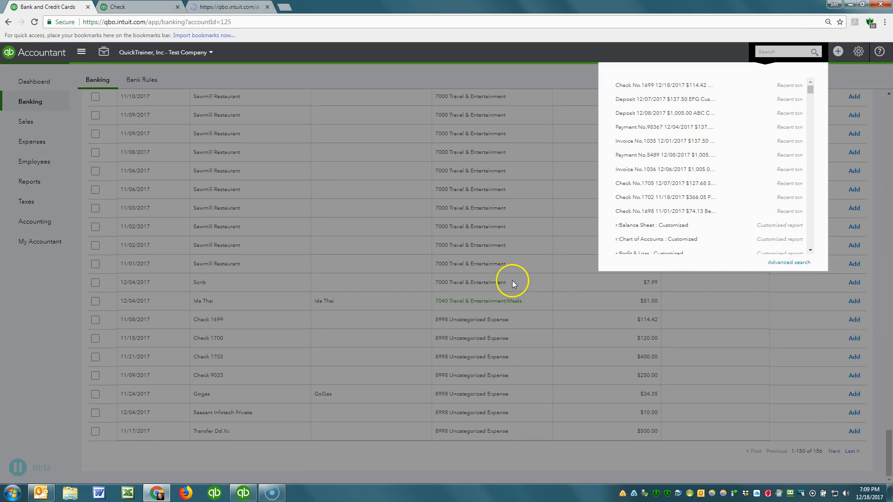
left_click(30, 298)
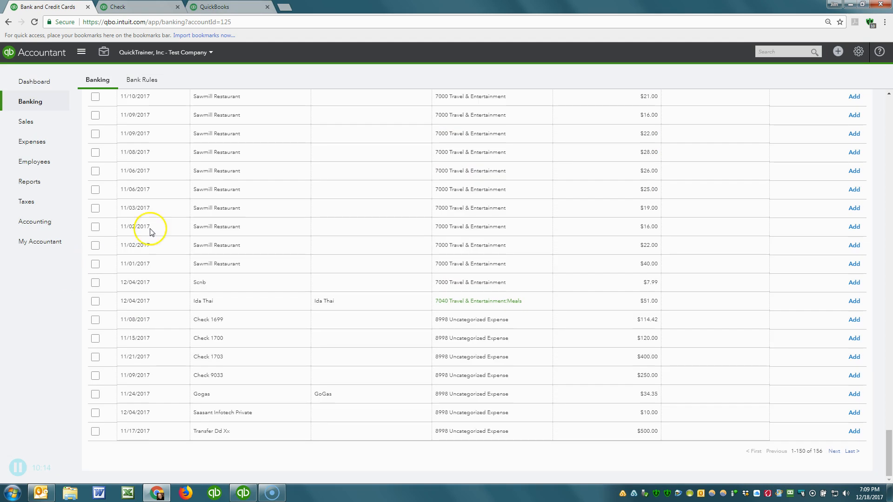
left_click(237, 7)
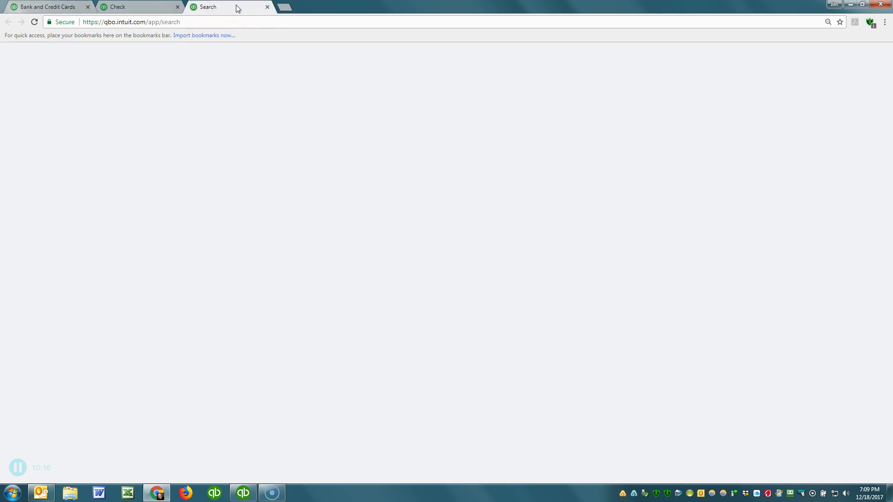
left_click(47, 7)
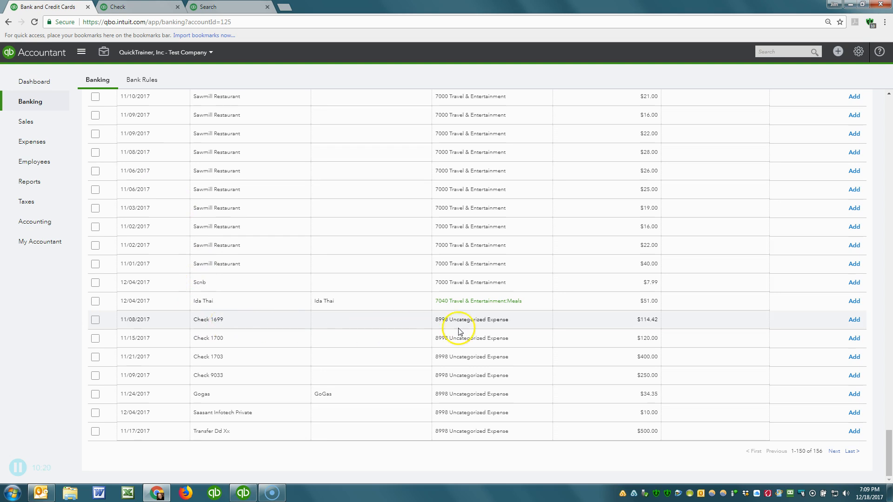
left_click(235, 7)
left_click(273, 98)
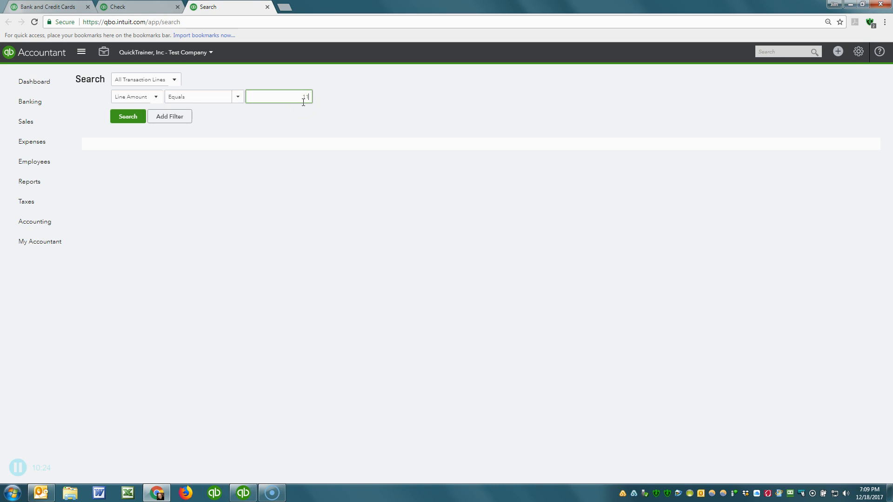
key("Return")
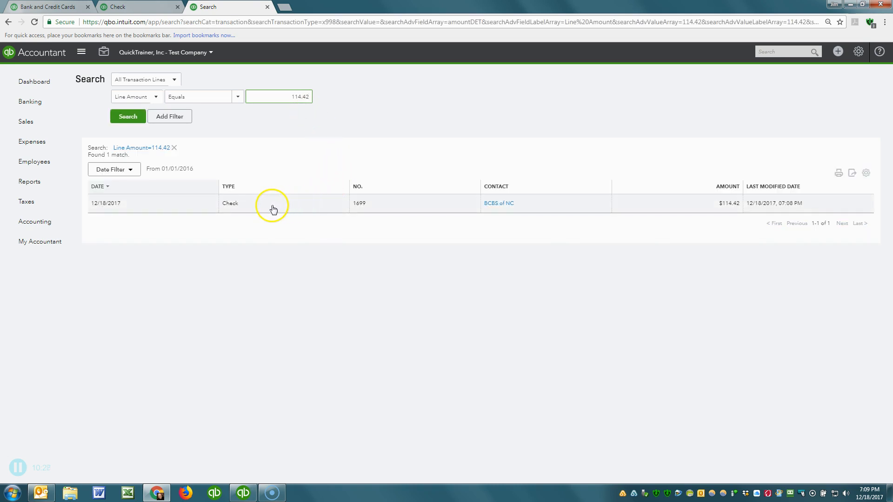
Compare the found check's date with the bank transaction for check 1699 and open the recorded check from the search results.
left_click(52, 9)
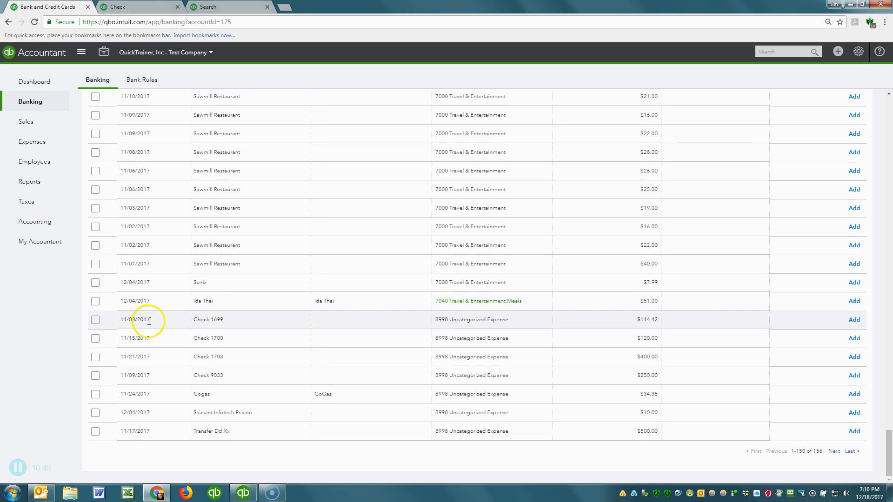
left_click(234, 11)
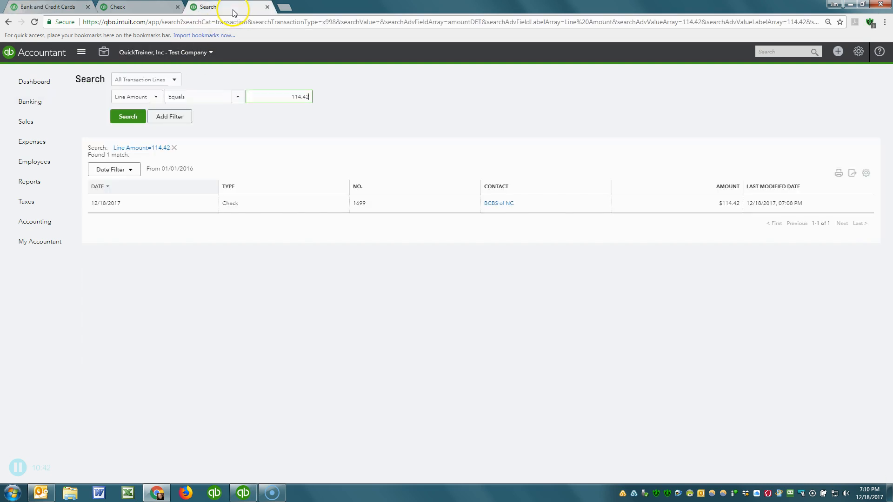
left_click(227, 206)
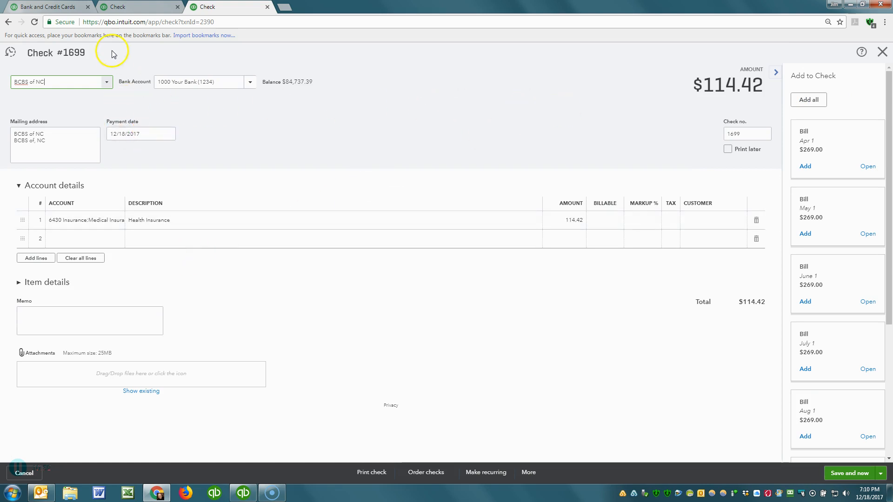
left_click(59, 6)
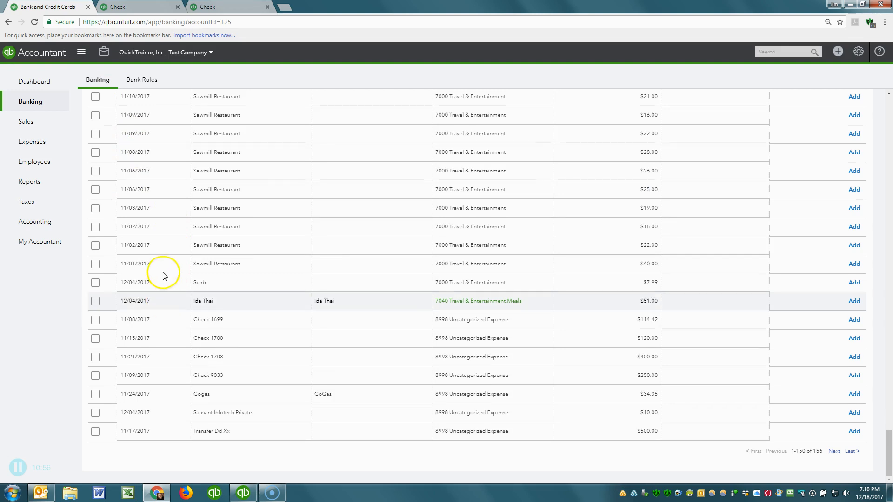
left_click(140, 8)
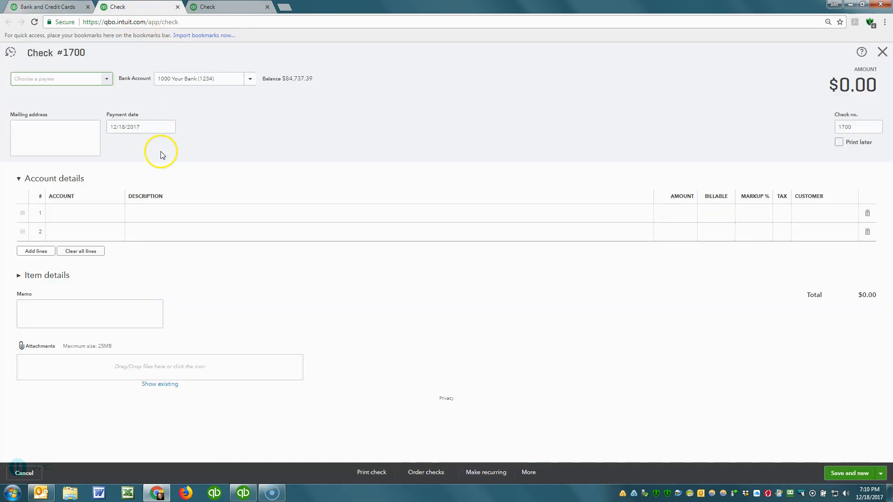
left_click(145, 126)
type("10/3")
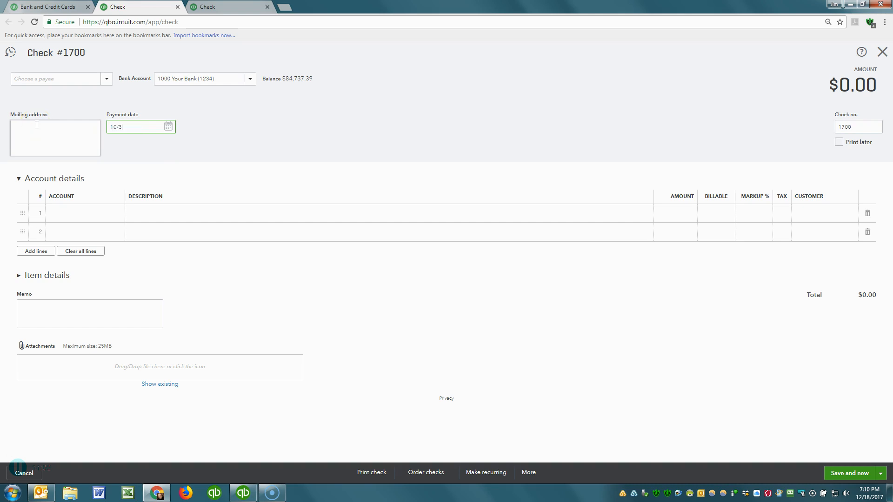
type("0")
key("Tab")
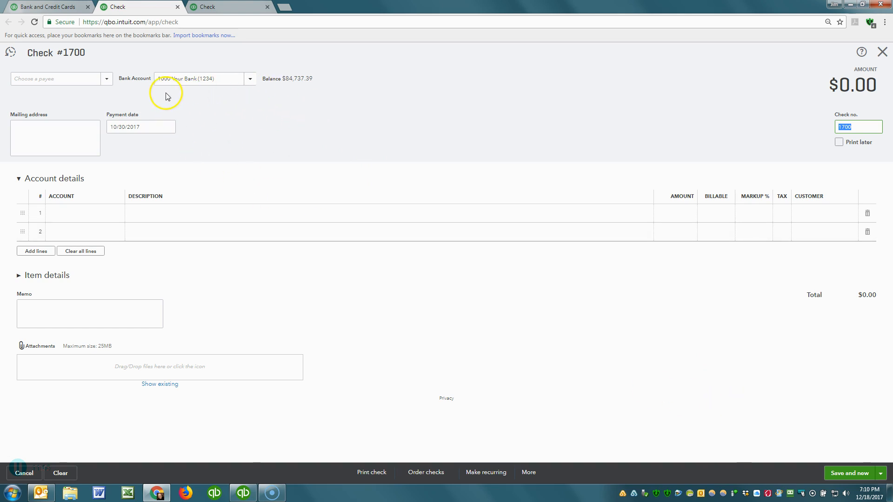
key("Escape")
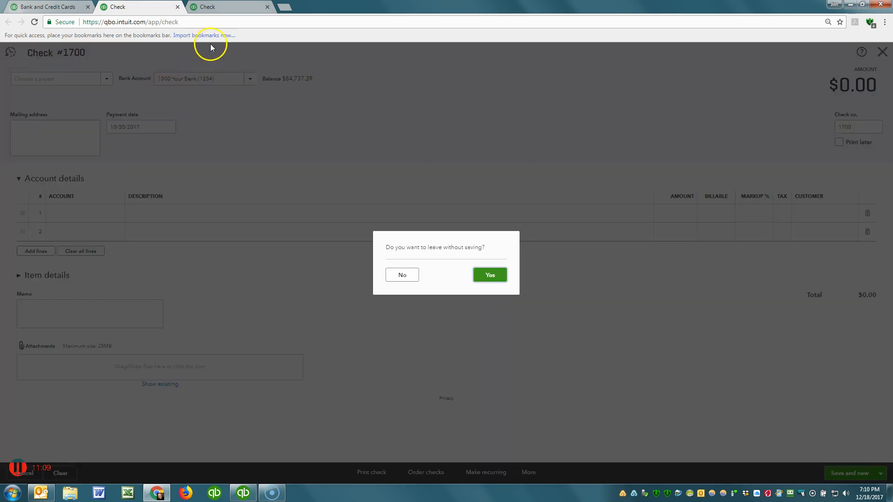
left_click(500, 278)
Set the payment date of the recorded check 1699 to 10/30/2017 and save it.
left_click(228, 7)
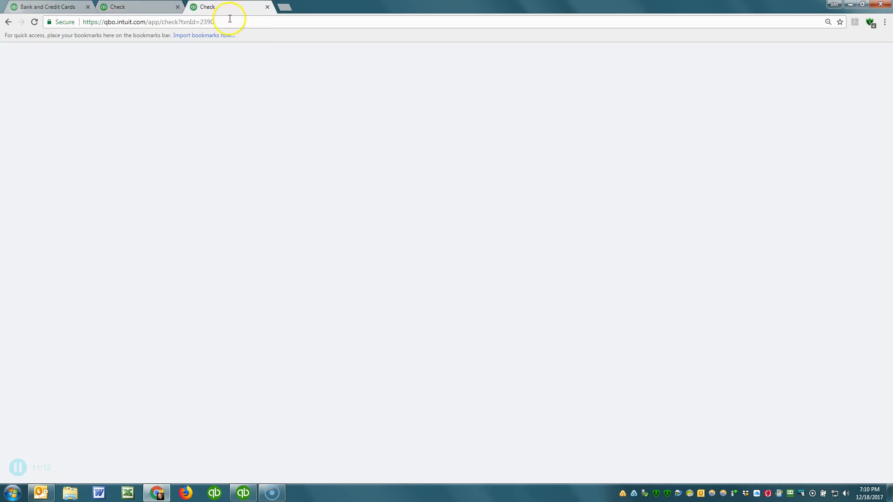
left_click(136, 134)
left_click(137, 134)
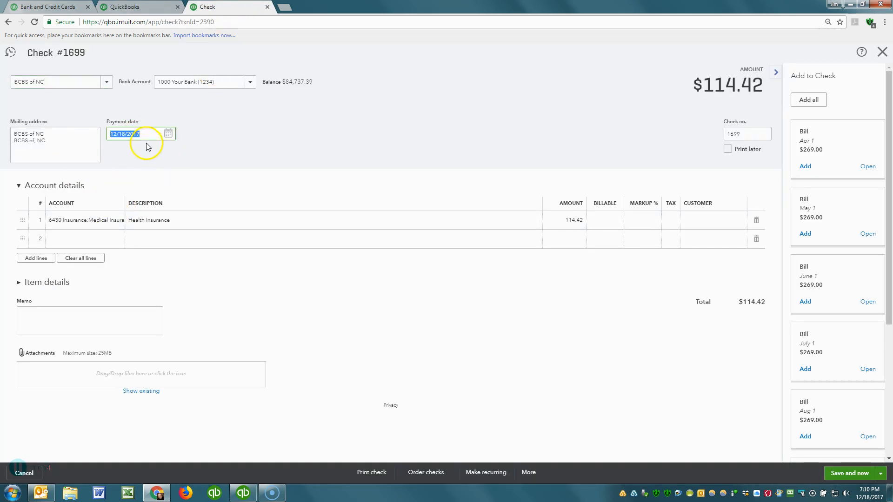
type("10/30")
key("Tab")
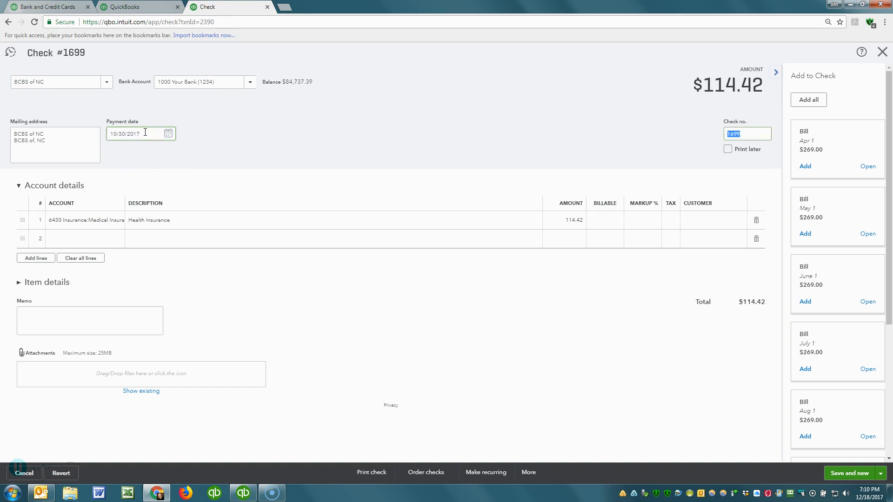
left_click(845, 473)
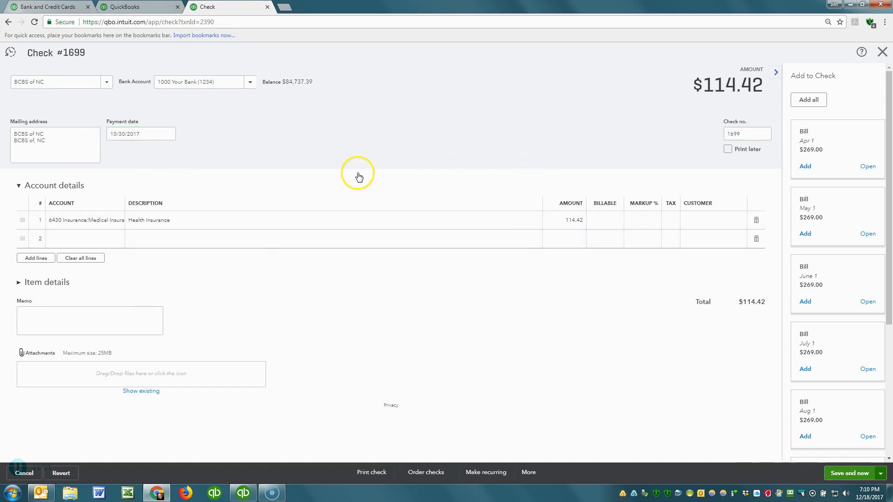
Reload the bank transactions and go through the list to check whether check 1699 is offered as a match.
left_click(60, 8)
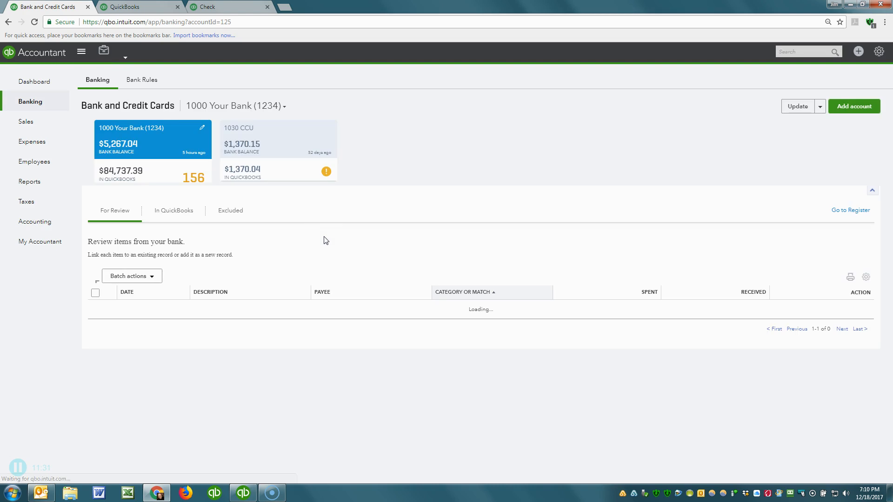
left_click(346, 238)
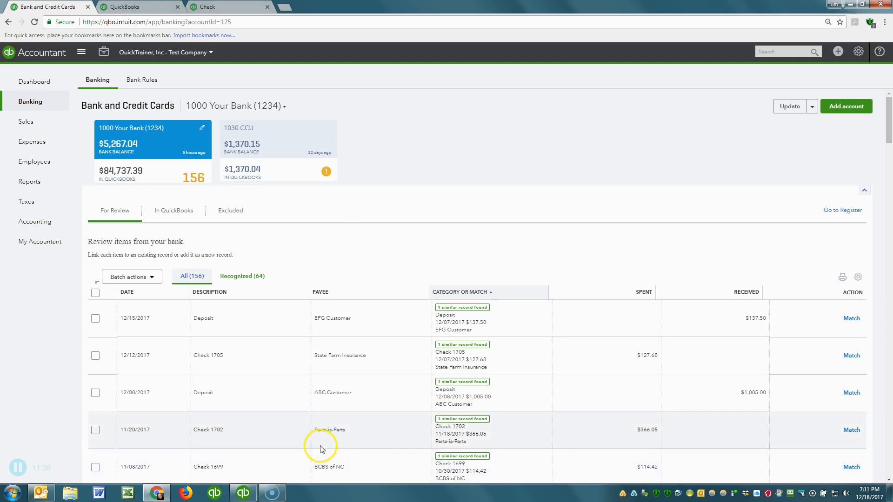
scroll(322, 437, "down", 3)
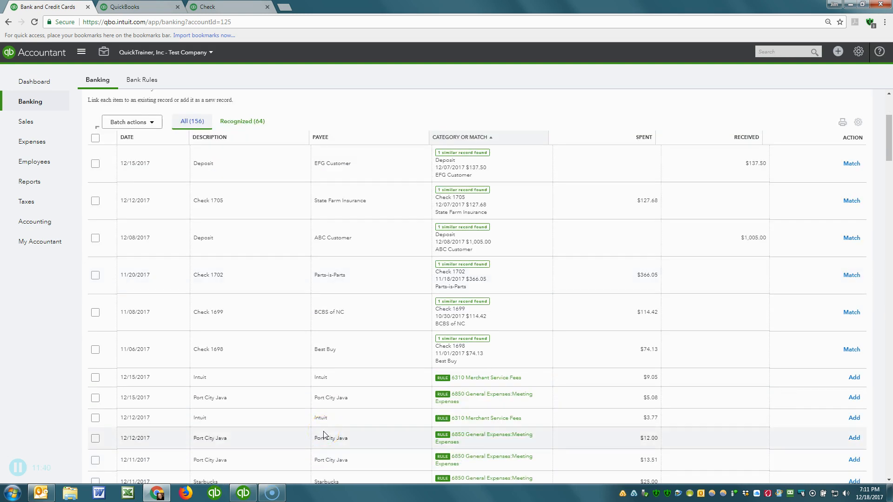
scroll(322, 437, "down", 15)
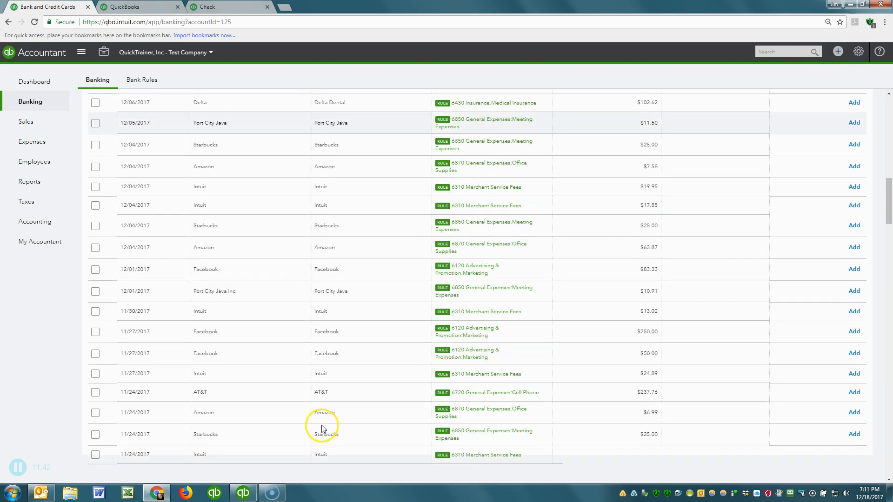
scroll(314, 418, "down", 10)
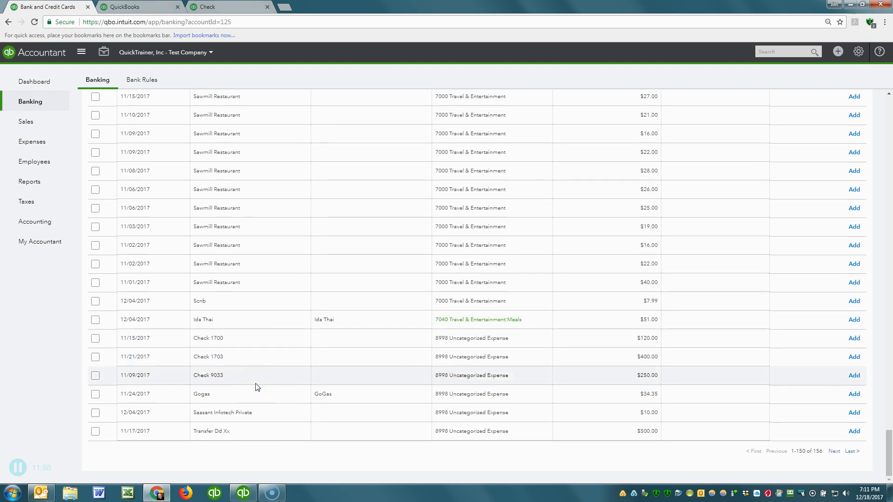
scroll(279, 344, "up", 15)
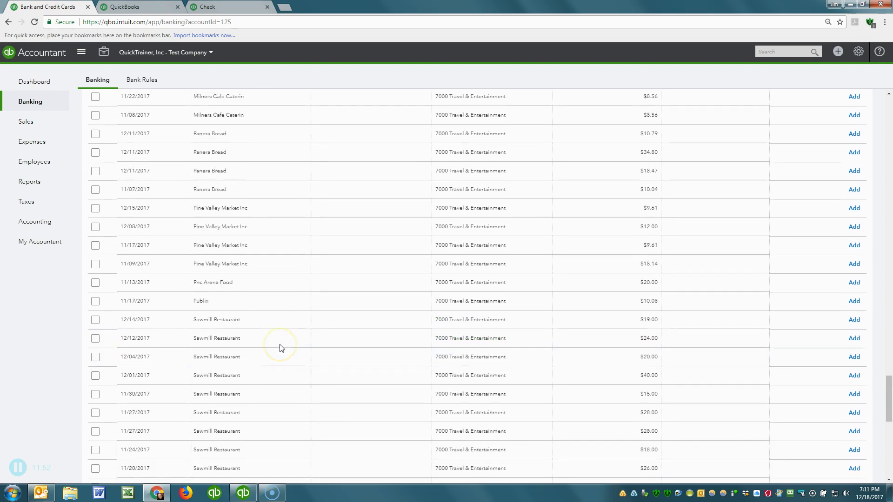
scroll(281, 348, "up", 20)
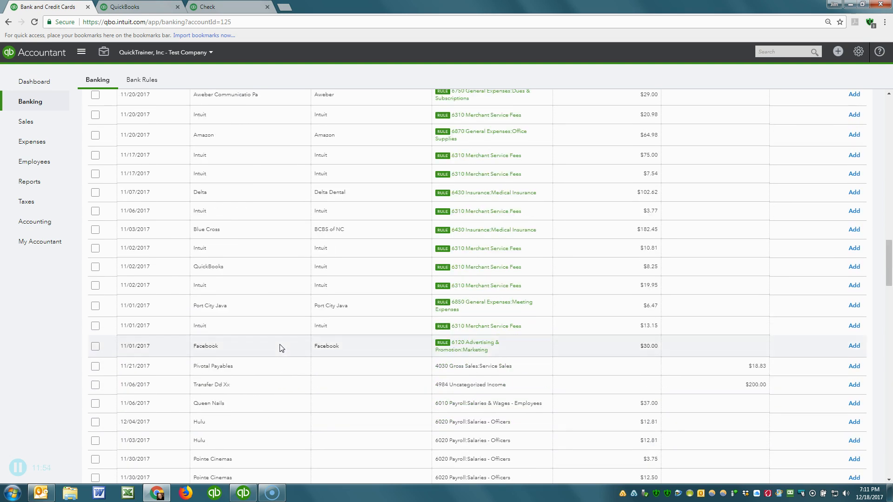
scroll(281, 348, "up", 20)
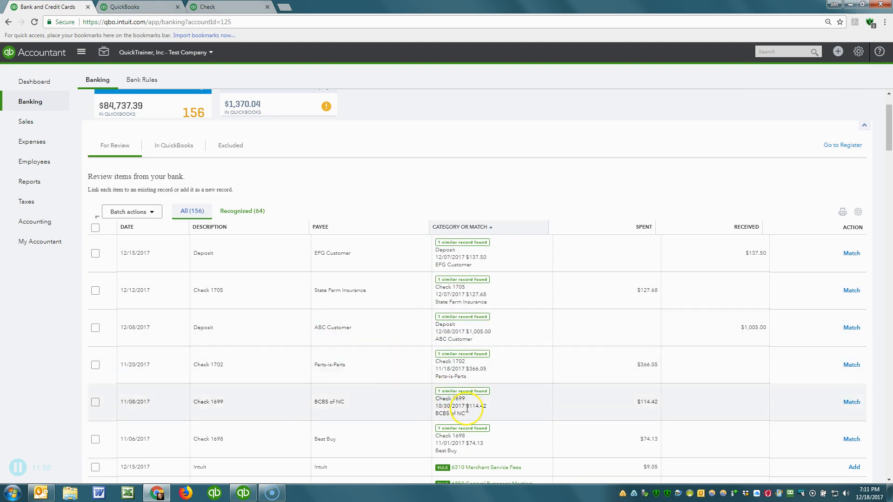
Match the downloaded check 1698 to its existing record and look over the entries categorized by rules.
left_click(373, 449)
scroll(371, 449, "down", 7)
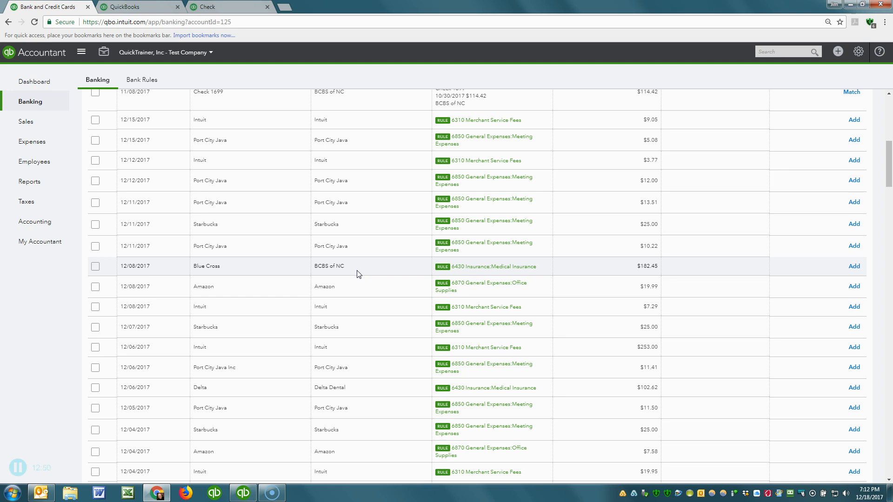
left_click(358, 274)
scroll(359, 271, "down", 3)
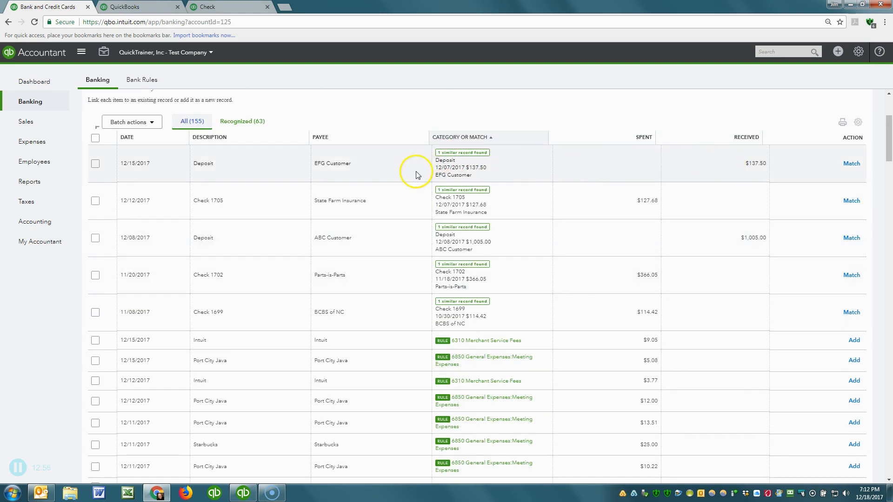
Match the 12/15/2017 deposit of $137.50 and check 1705 to their existing records.
left_click(373, 169)
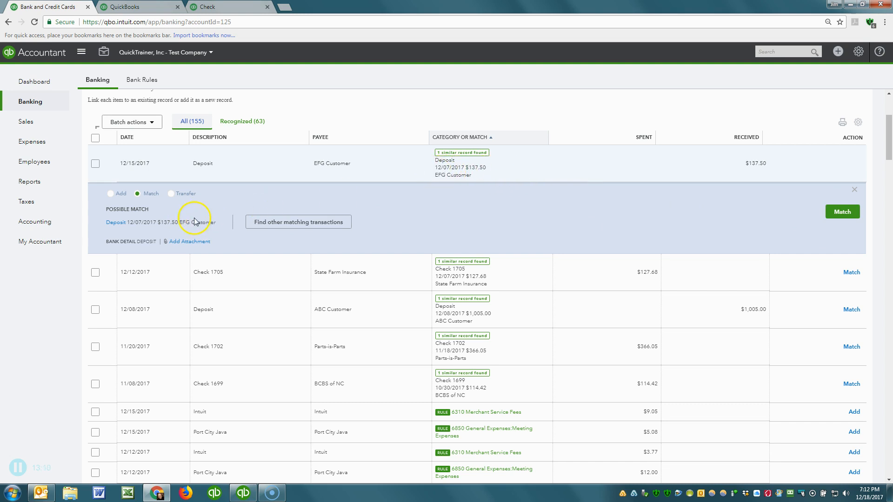
left_click(842, 212)
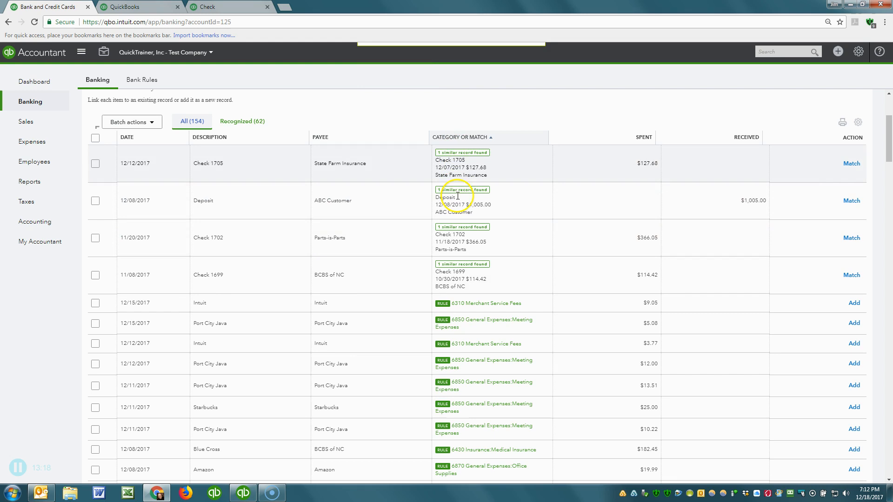
left_click(852, 164)
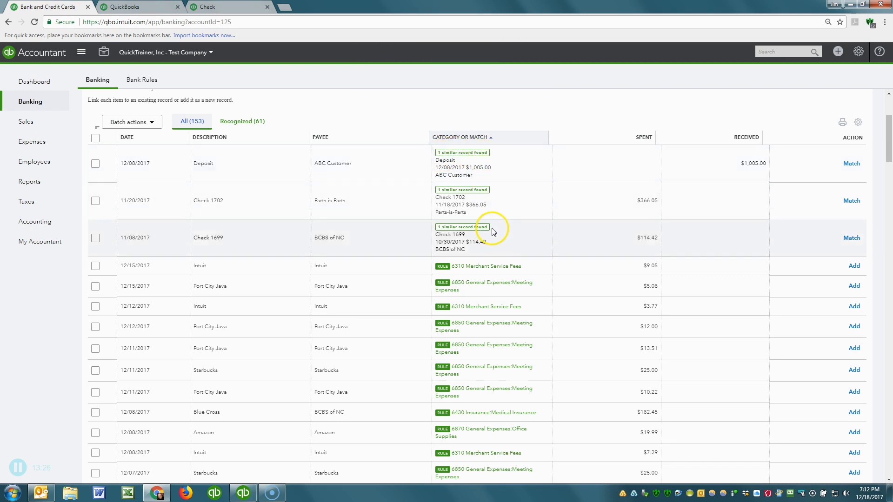
Match the 12/08/2017 deposit of $1,005.00, check 1702 and check 1699 to their existing records.
left_click(494, 166)
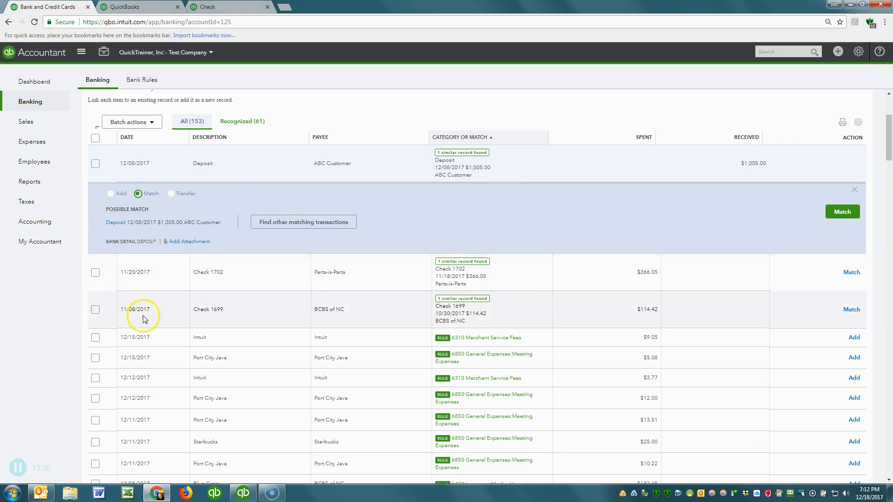
left_click(843, 212)
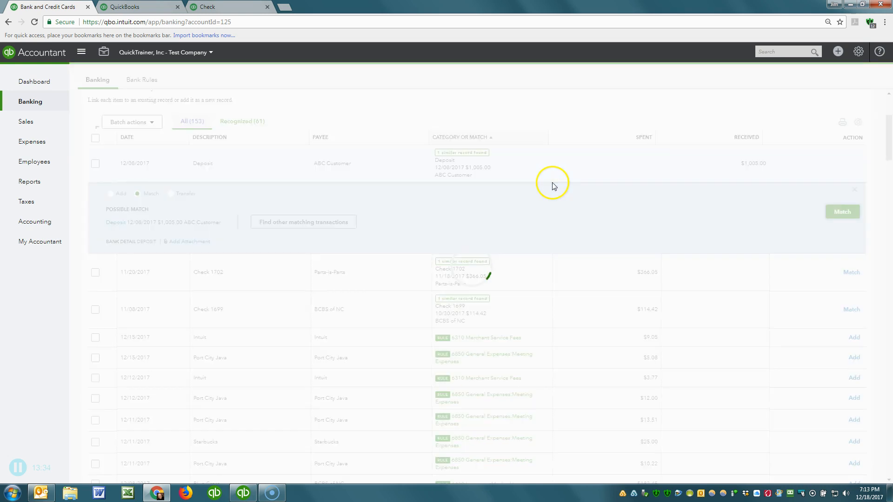
left_click(851, 164)
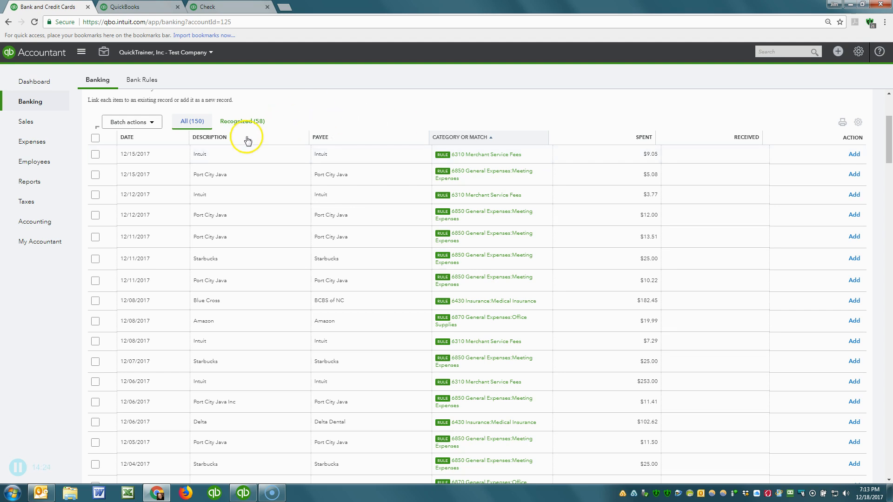
Sort the bank transactions by description and examine the AT&T entry's payee, category and the accounts available for it.
left_click(221, 139)
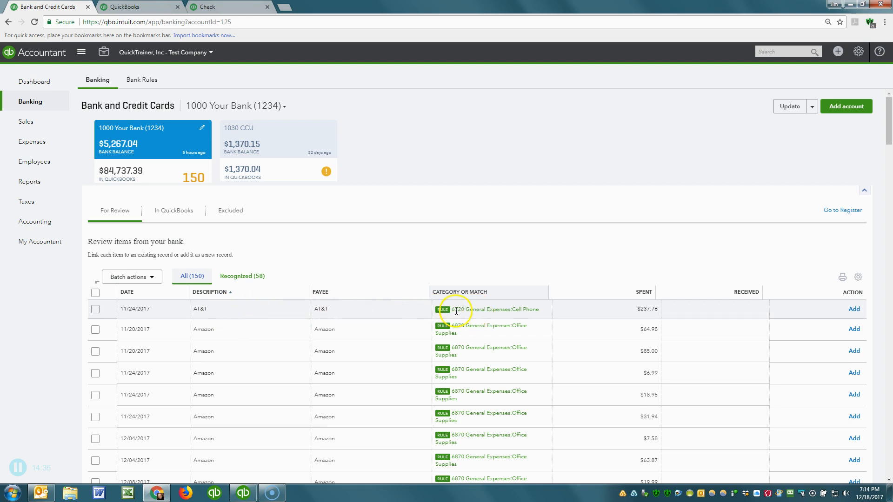
left_click(255, 314)
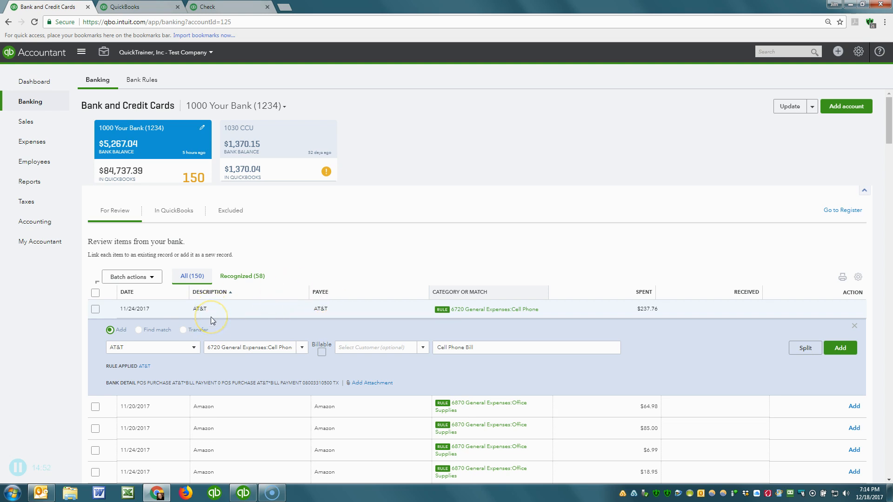
left_click(188, 348)
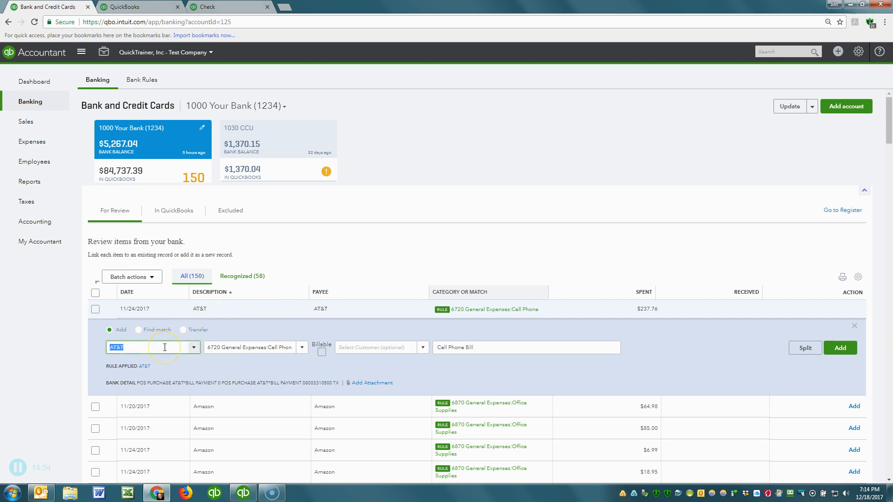
left_click(211, 353)
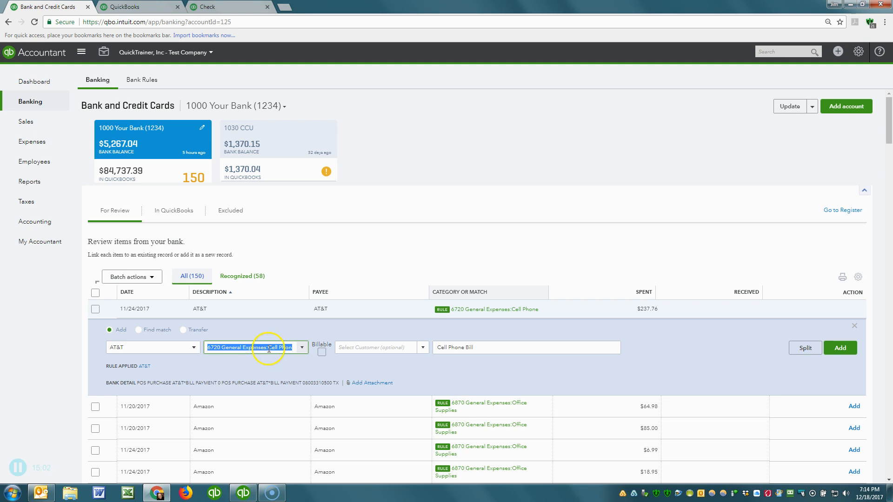
left_click(302, 348)
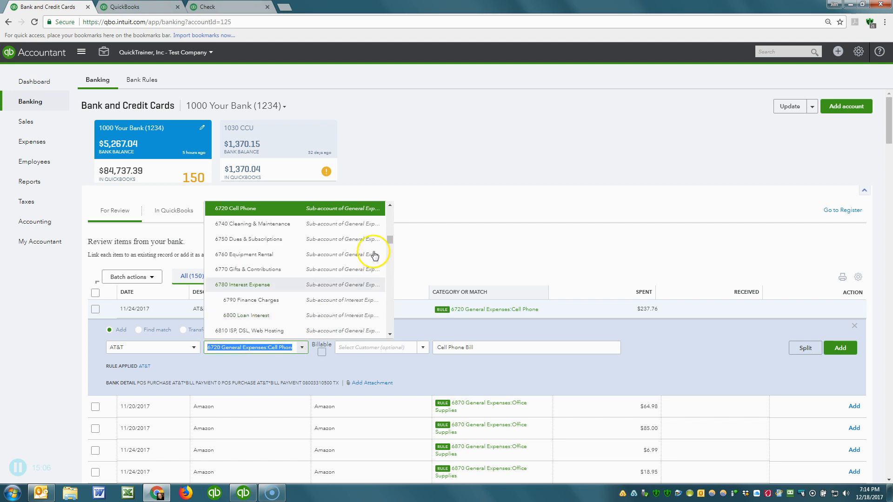
left_click(388, 206)
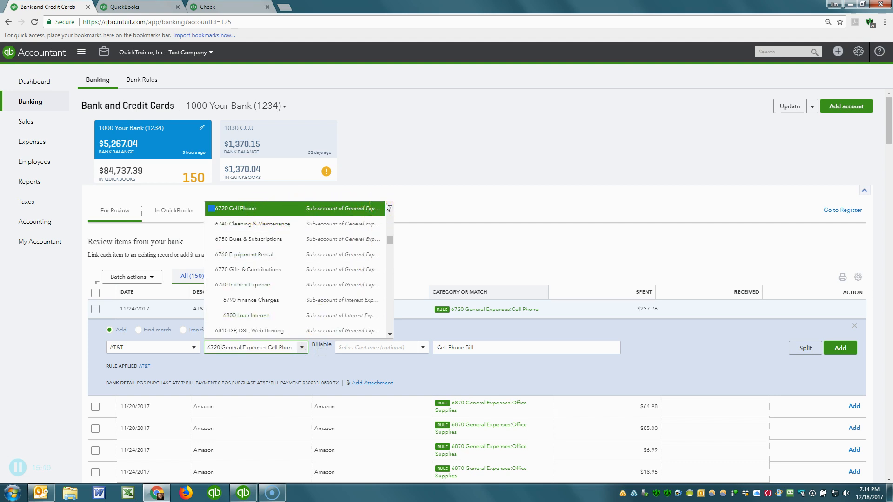
scroll(387, 210, "up", 3)
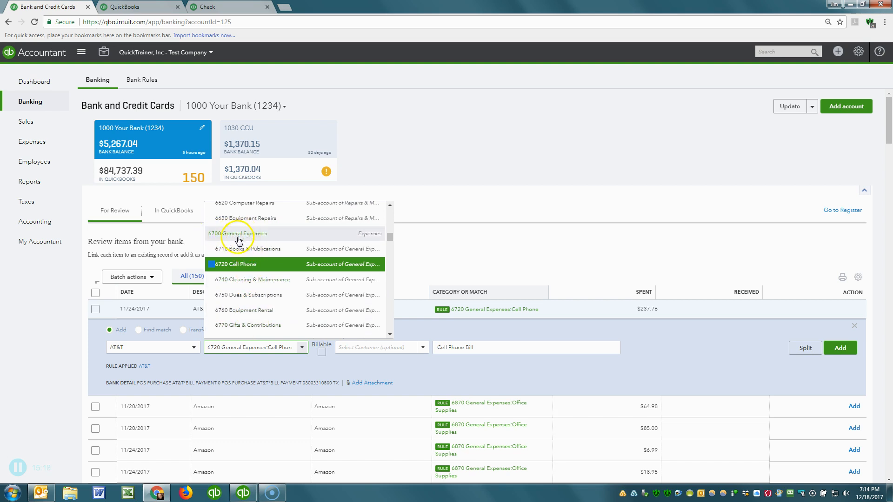
left_click(470, 243)
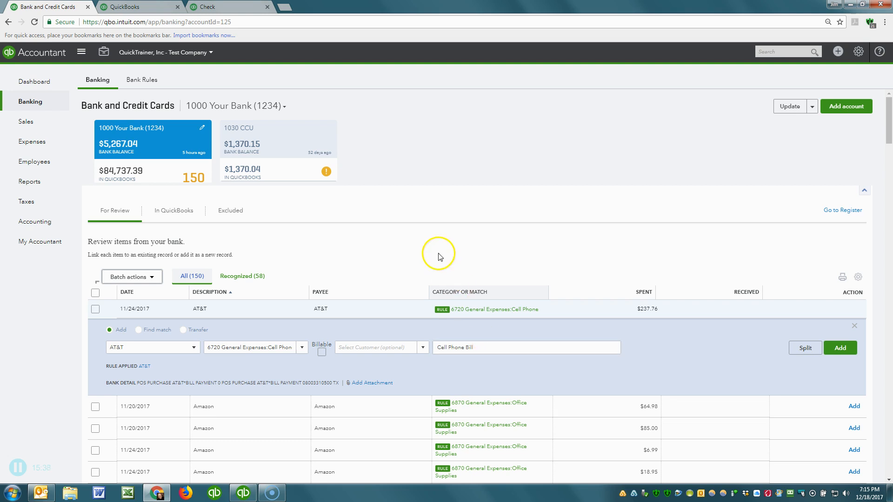
Examine the details of the $64.98 Amazon entry and look through the list for entries not covered by a rule.
left_click(344, 409)
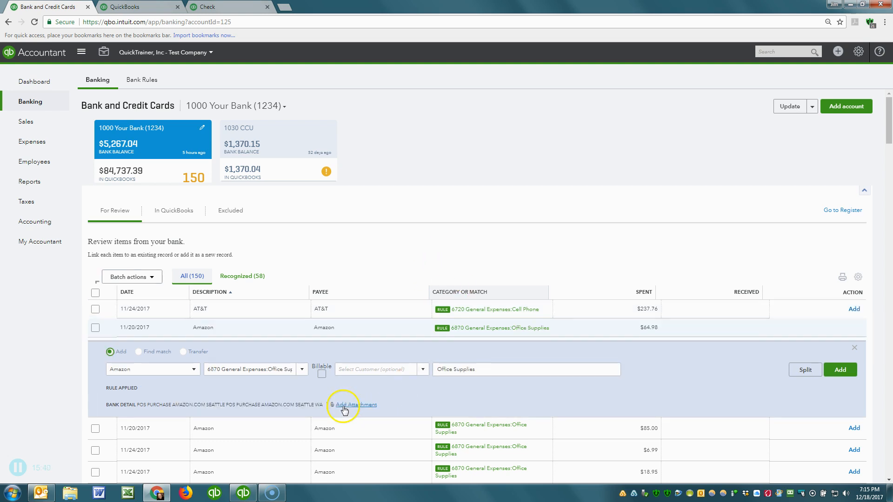
scroll(326, 395, "down", 3)
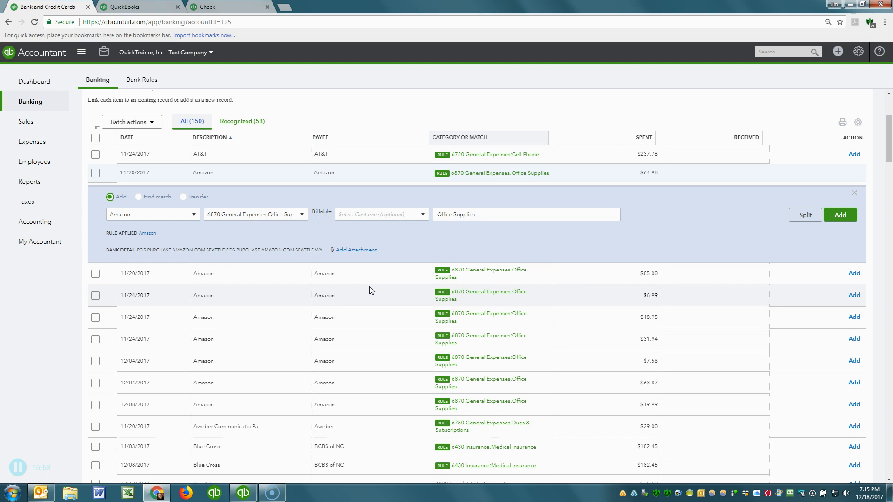
scroll(372, 290, "down", 10)
scroll(371, 289, "down", 2)
scroll(371, 289, "down", 2)
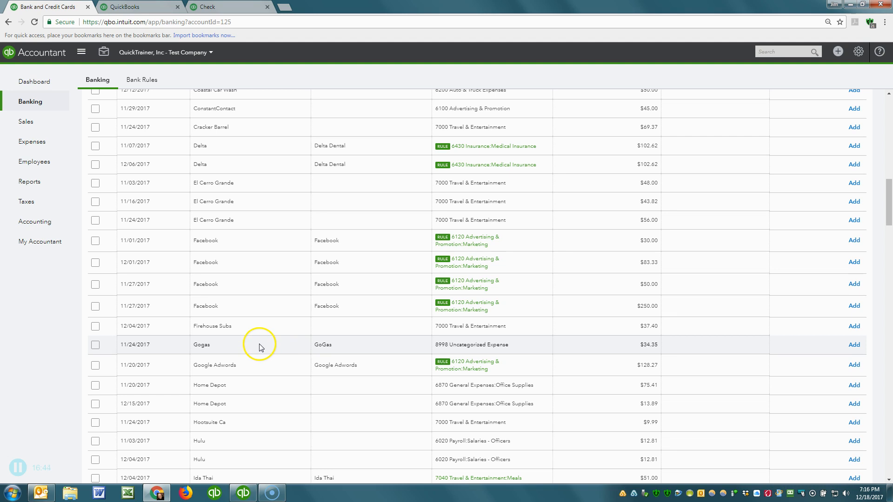
Create a bank rule named GoGas (Fuel) for money out, limited to the 1000 Your Bank (1234) account.
left_click(138, 82)
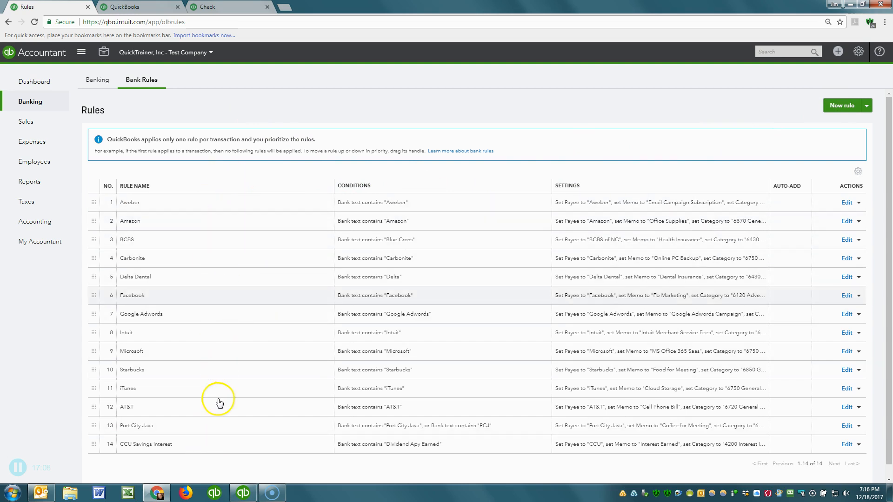
left_click(837, 105)
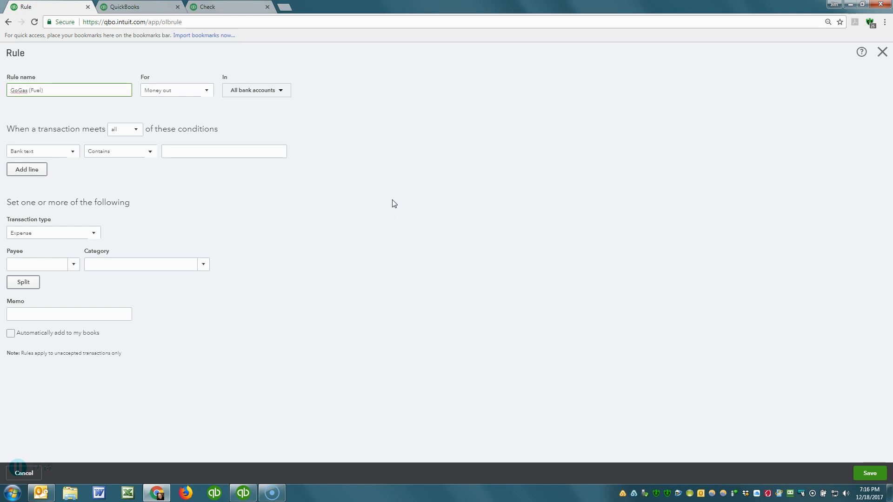
key("Tab")
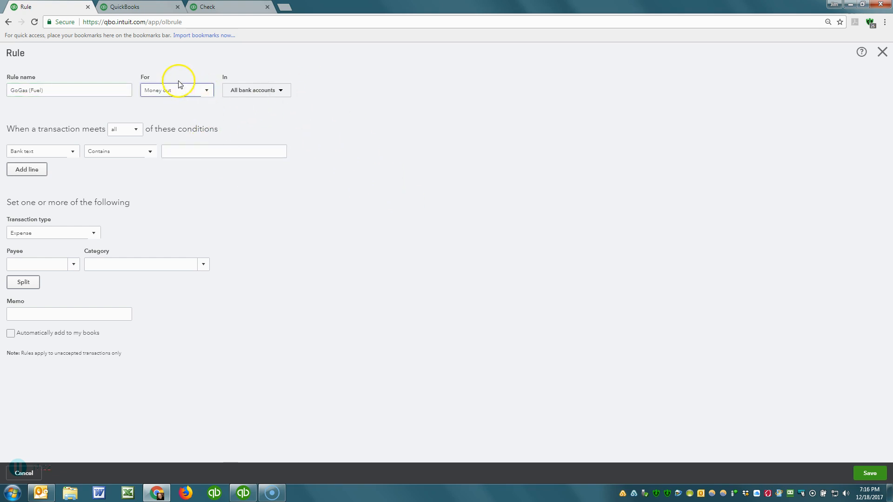
left_click(210, 94)
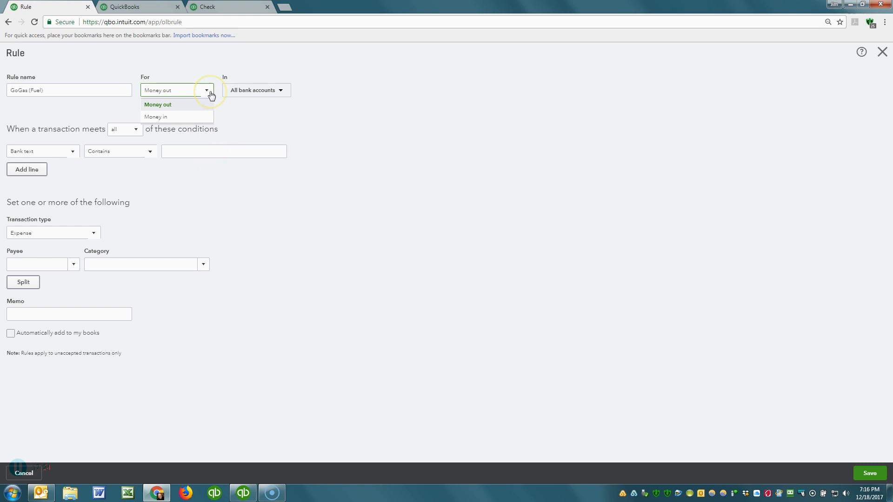
left_click(239, 90)
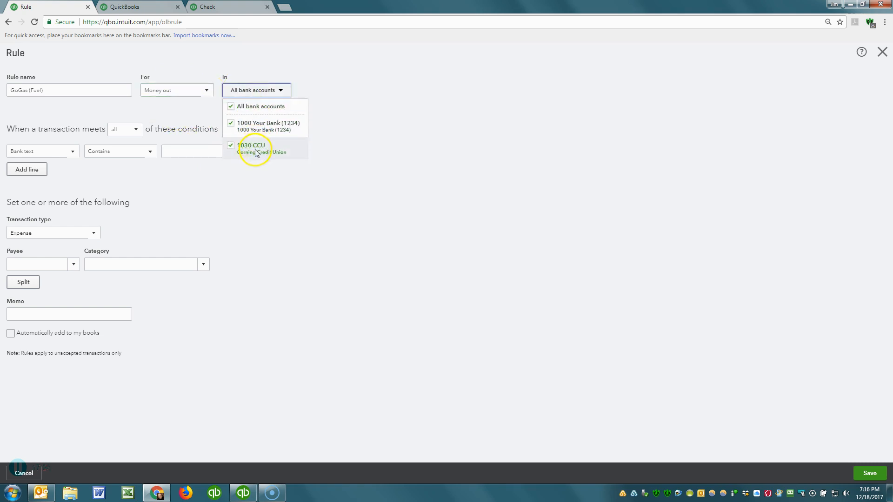
left_click(245, 130)
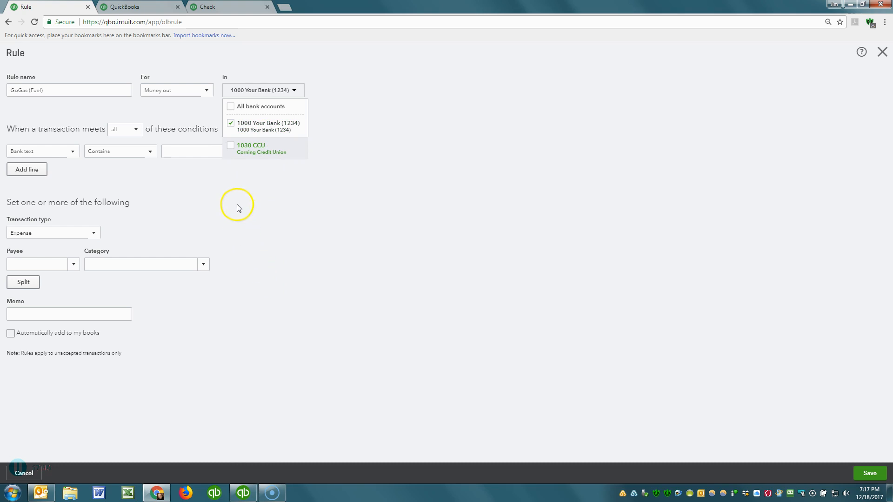
Set the rule's conditions to bank text containing "Go Gas" and an amount greater than 15.00.
left_click(182, 152)
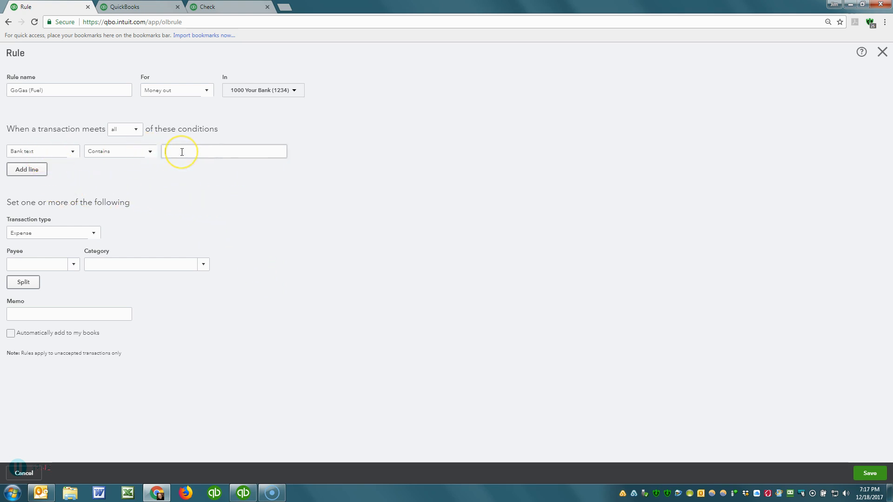
type("Go Gas")
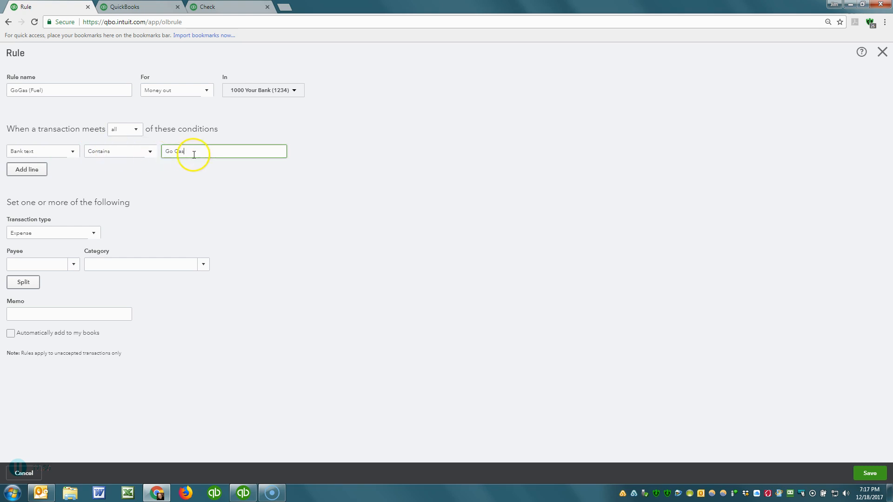
left_click(27, 170)
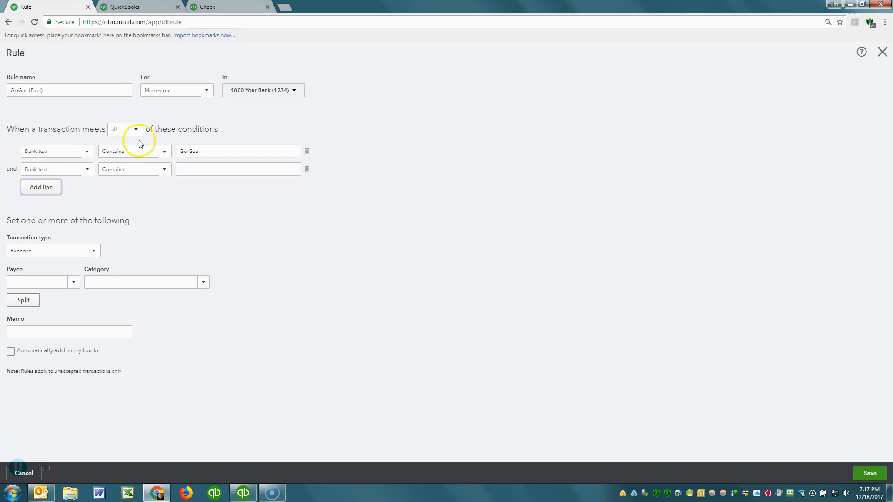
left_click(118, 134)
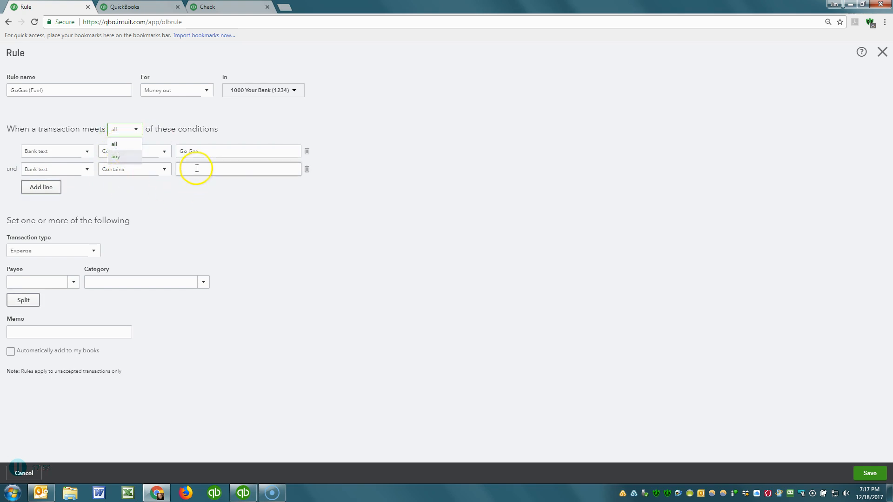
left_click(182, 171)
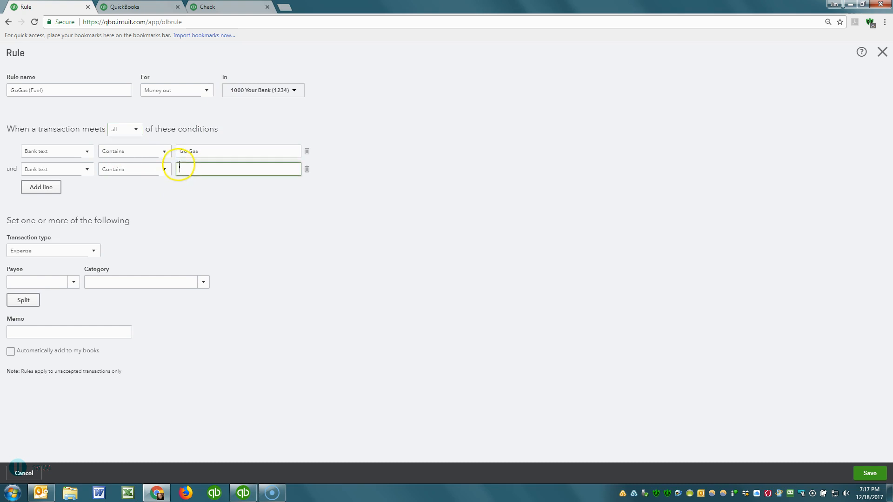
left_click(43, 170)
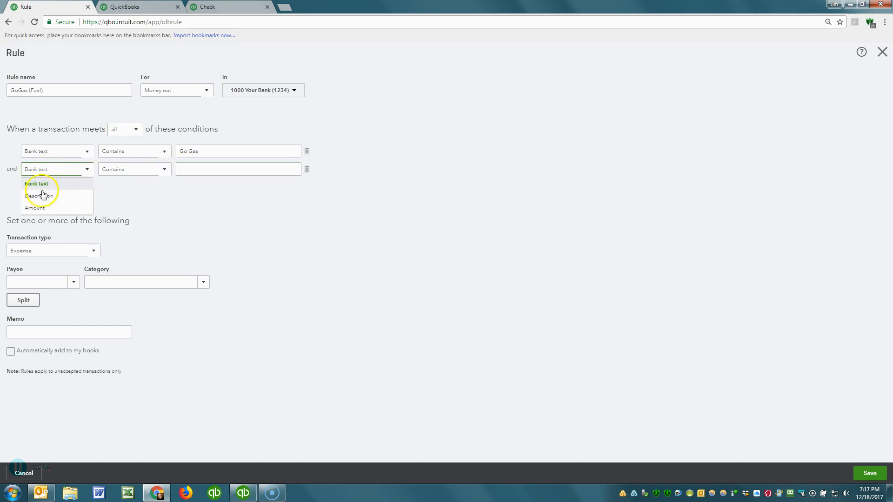
left_click(43, 209)
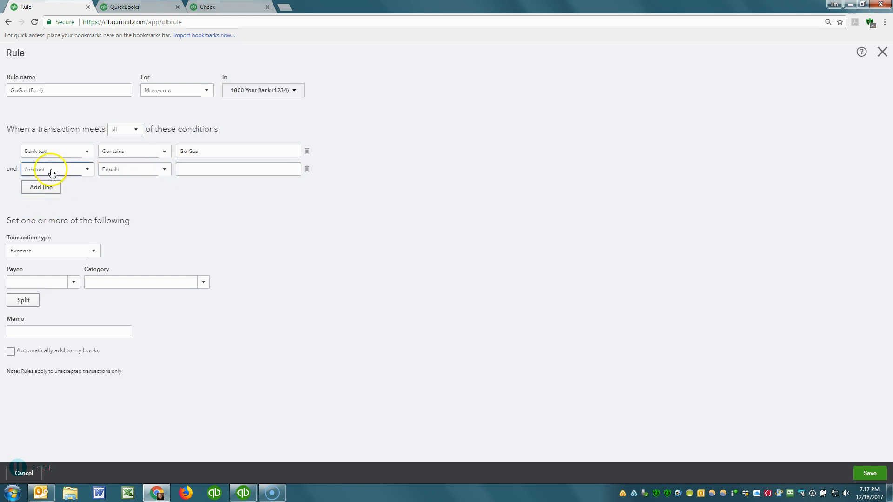
left_click(126, 176)
left_click(125, 195)
left_click(189, 171)
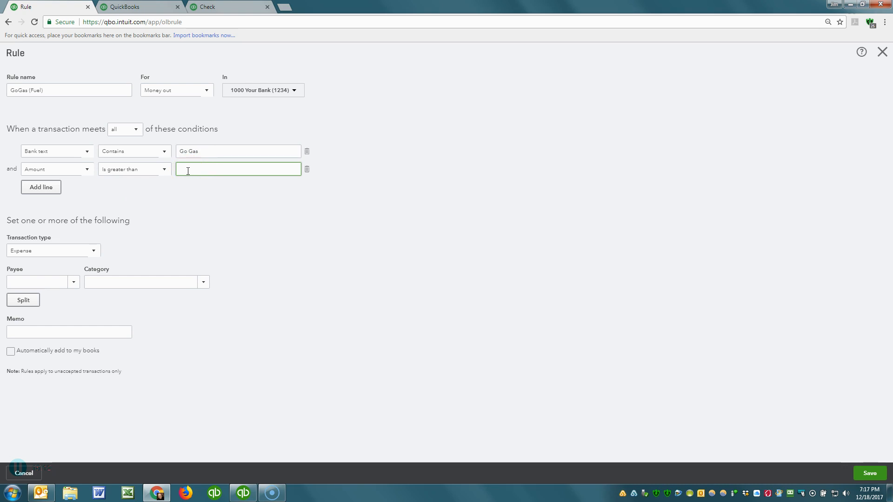
type("1500")
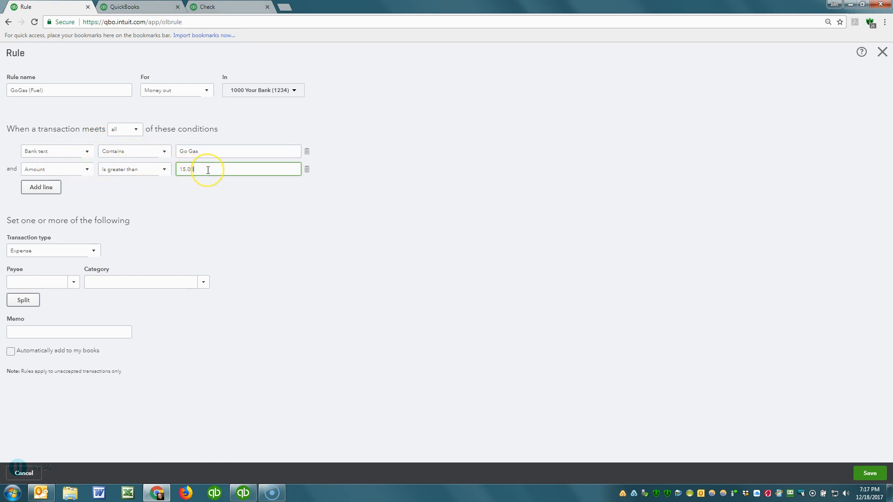
Set the rule's payee to the vendor GoGas and change the bank text condition to "GoGas".
left_click(53, 282)
type("GoGas")
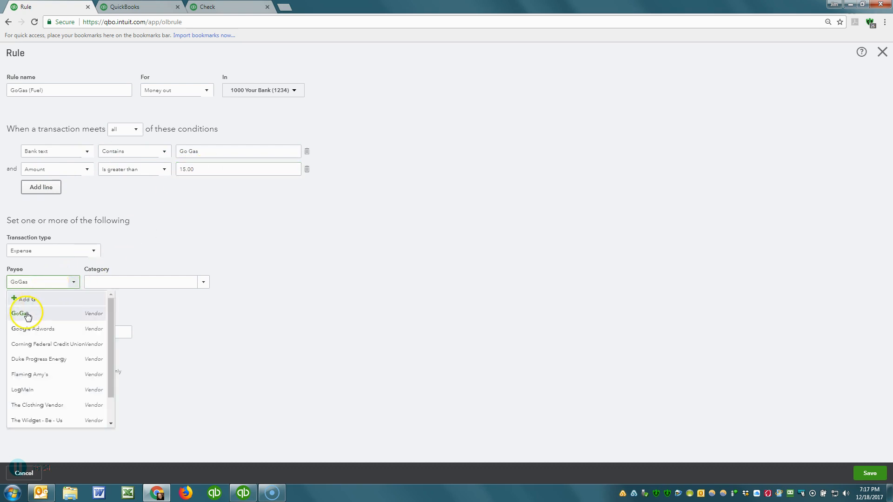
left_click(28, 315)
left_click(188, 154)
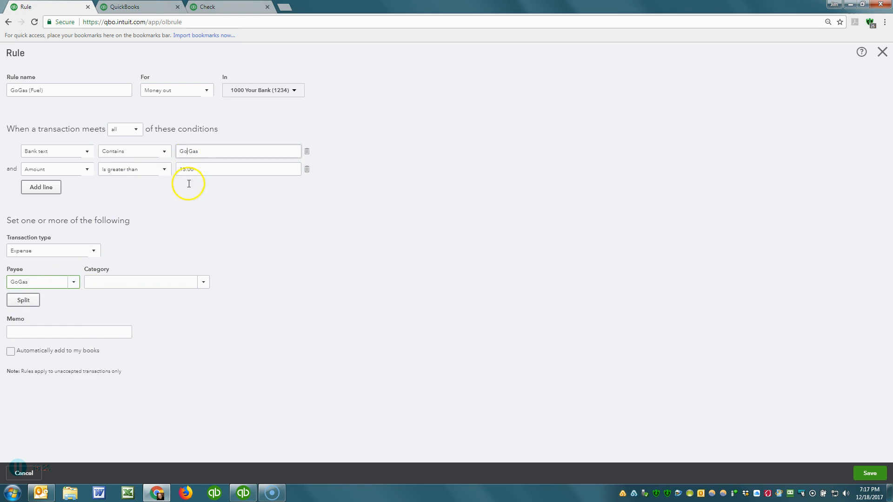
key("BackSpace")
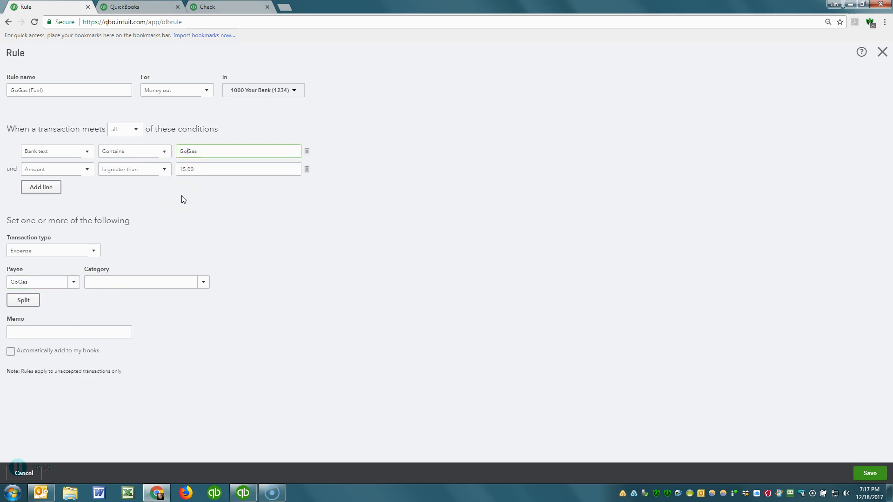
Assign the category 6230 Auto & Truck Expenses:Gas/Fuel to the rule and enter the memo "Gas".
left_click(96, 281)
type("ga")
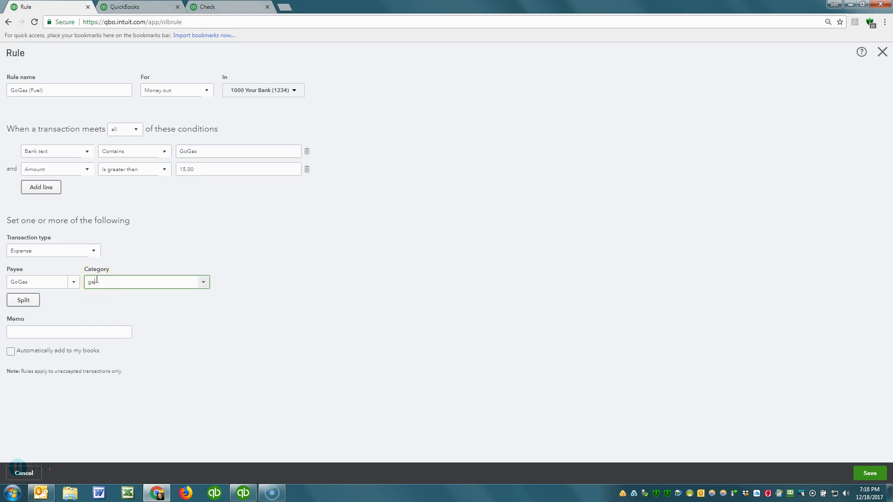
type("s")
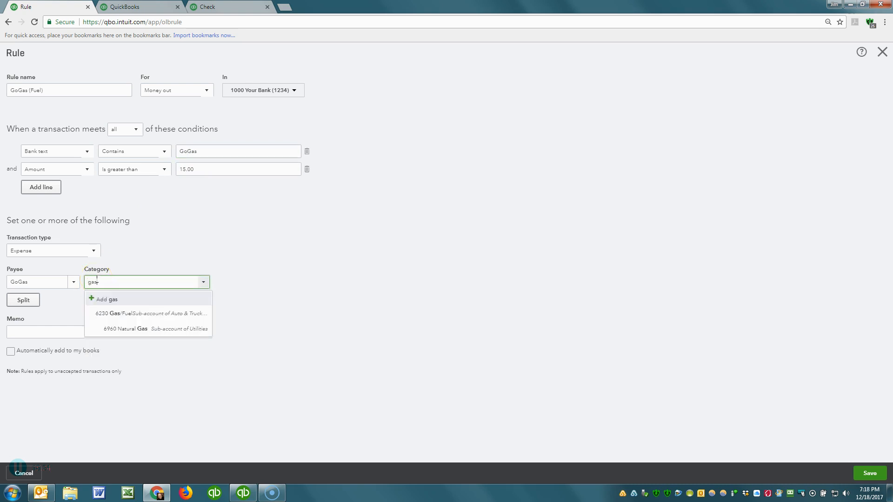
left_click(127, 315)
left_click(60, 331)
type("Gas")
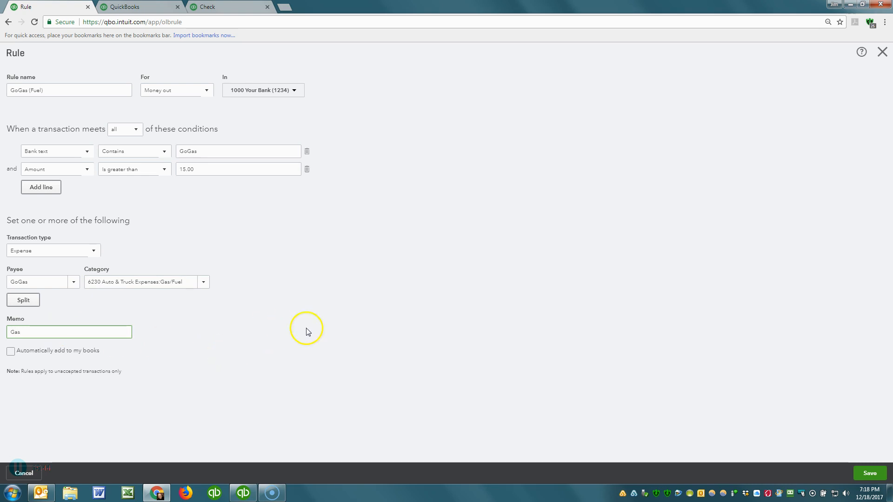
Save the GoGas (Fuel) rule and check the Gogas transaction in the bank account's For Review list.
left_click(870, 474)
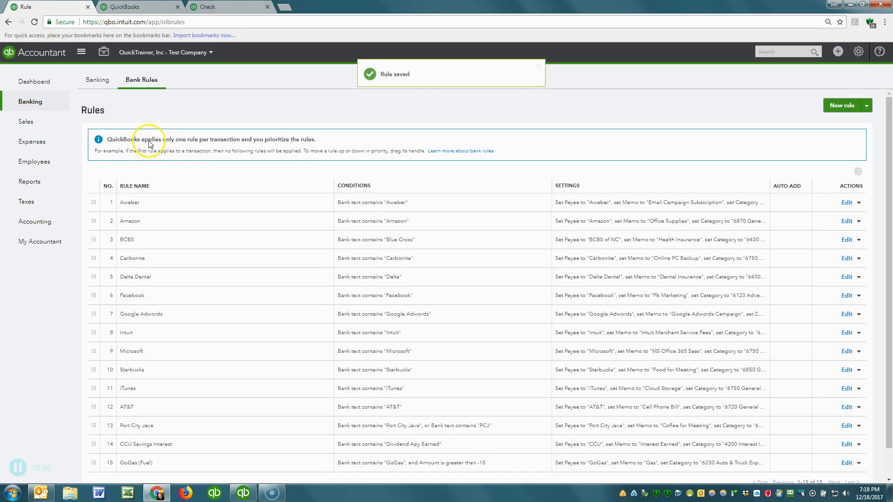
left_click(98, 82)
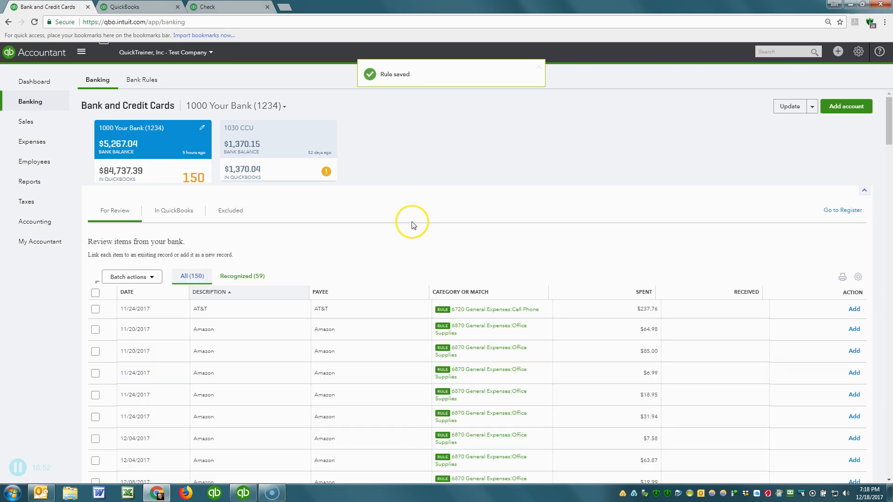
scroll(414, 225, "down", 10)
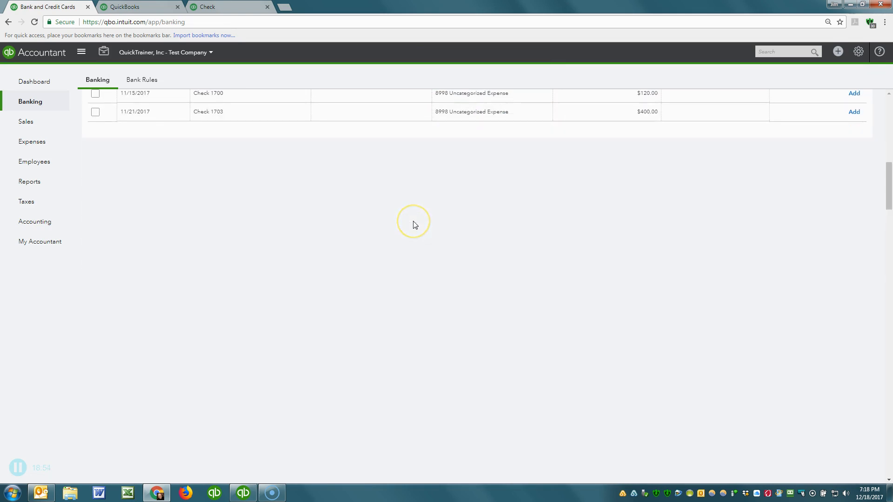
scroll(413, 222, "down", 3)
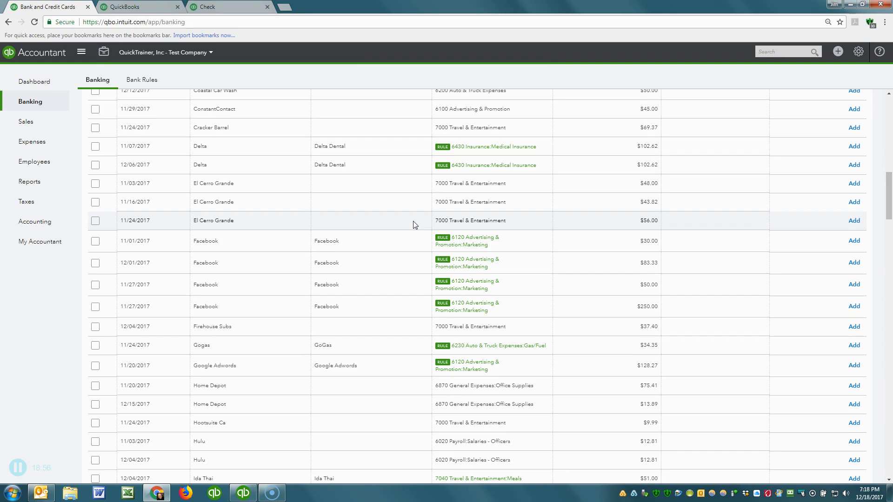
left_click(433, 311)
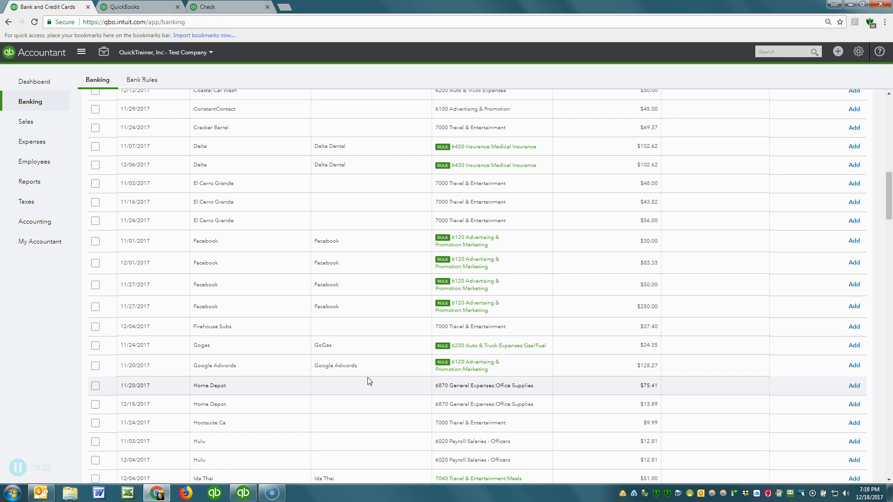
Sort the For Review transactions by category or match to group the rule-matched entries.
scroll(371, 375, "up", 10)
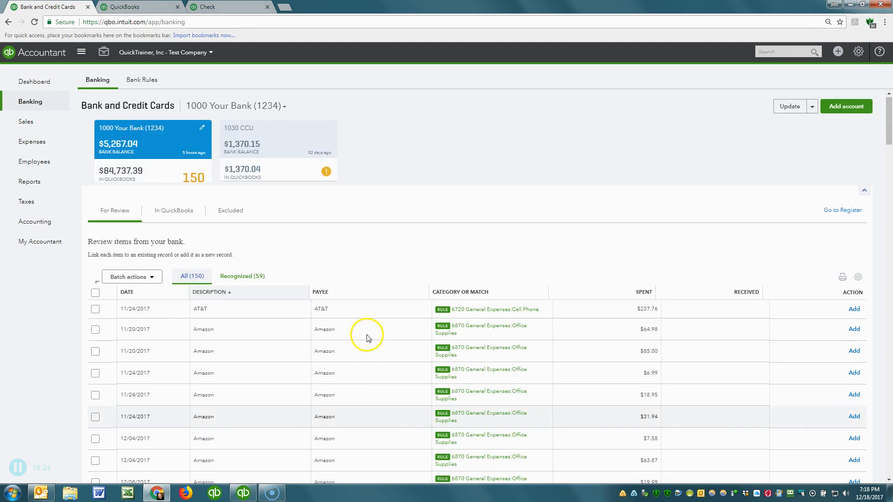
left_click(461, 292)
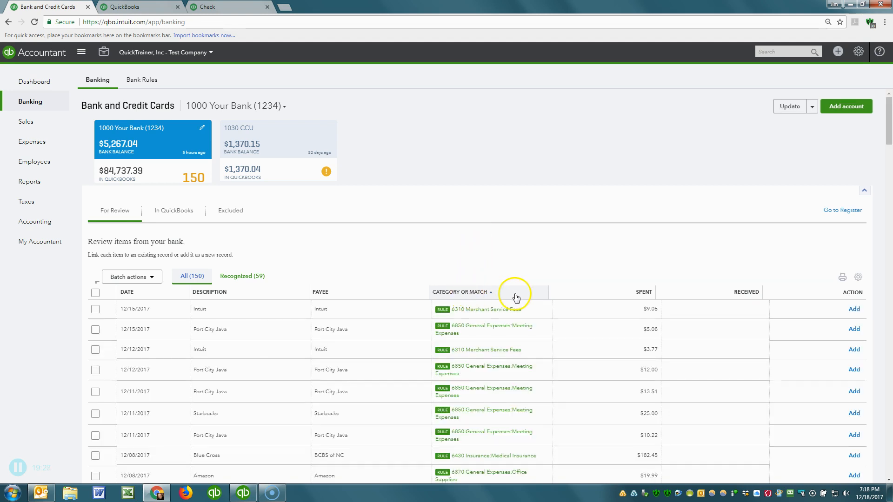
scroll(500, 293, "down", 4)
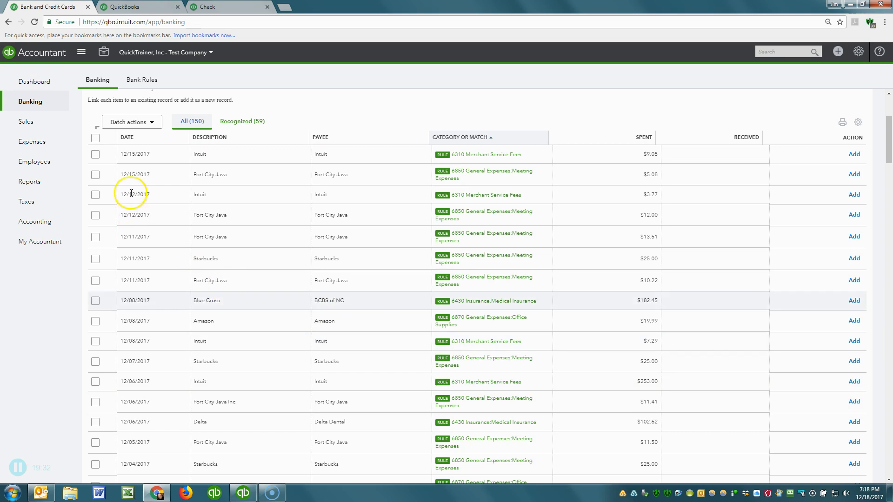
Select all listed transactions and exclude those without a rule from the selection, from Pivotal Payables through Coastal Car Wash.
left_click(96, 138)
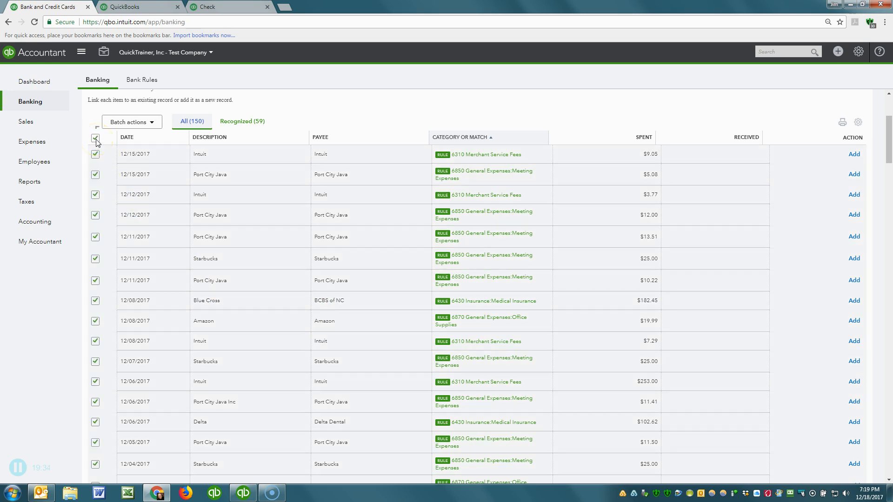
scroll(222, 257, "down", 10)
scroll(222, 258, "down", 10)
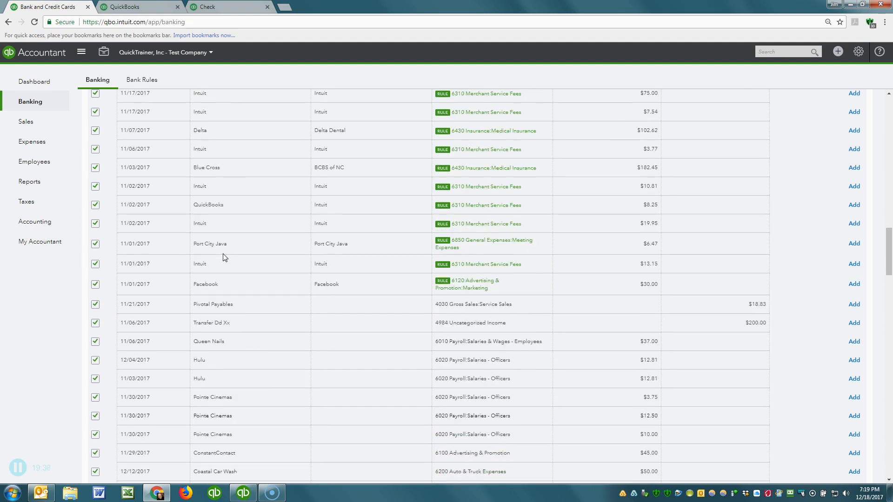
left_click(95, 305)
left_click(95, 323)
left_click(95, 342)
left_click(96, 360)
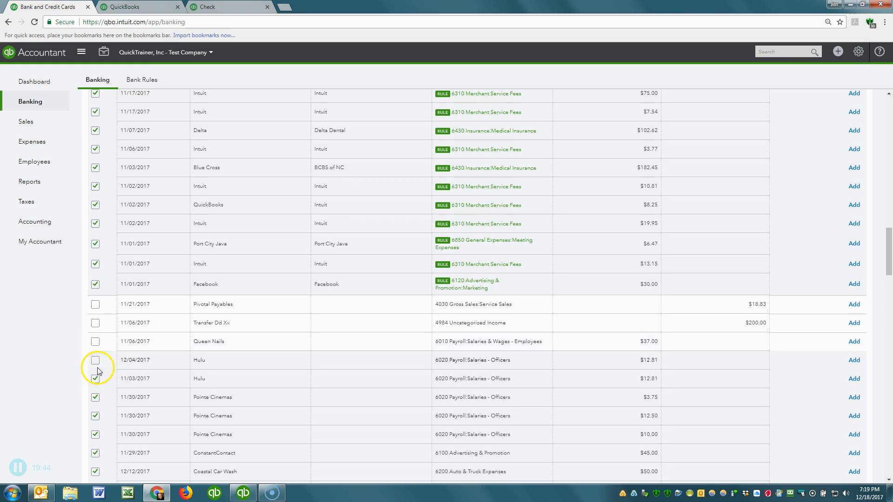
left_click(95, 379)
left_click(96, 398)
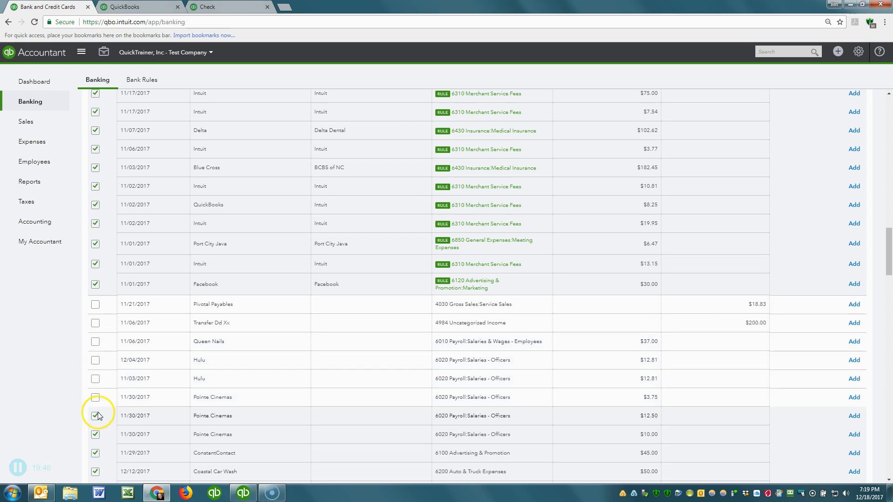
left_click(96, 416)
left_click(96, 435)
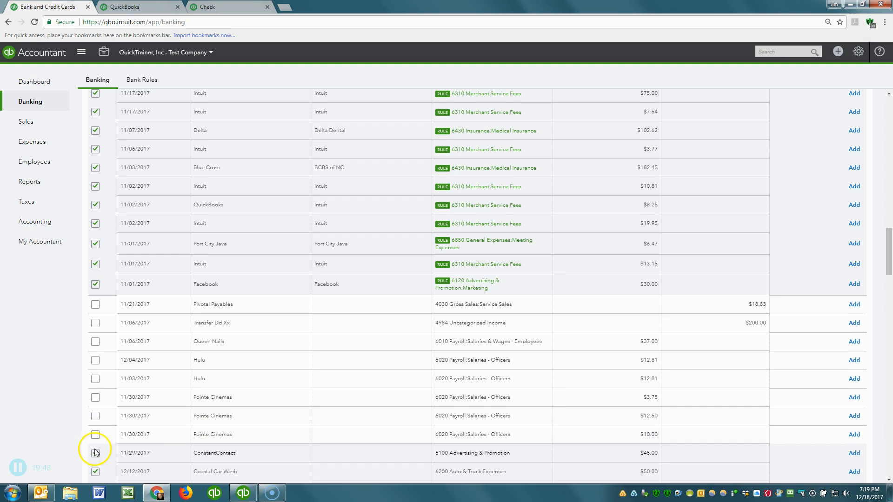
left_click(96, 454)
left_click(96, 471)
Deselect the next block of transactions without a rule, from the 11/10/2017 Shell charge onward.
scroll(205, 414, "down", 7)
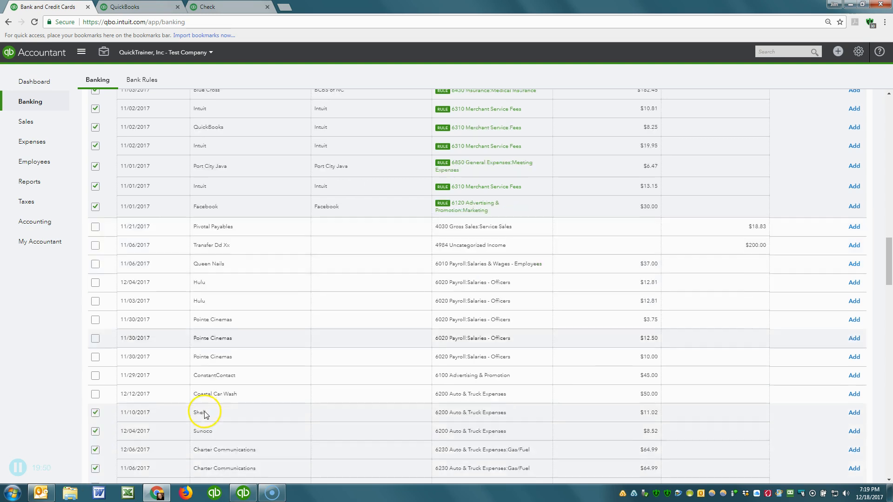
left_click(95, 181)
left_click(95, 201)
left_click(96, 218)
left_click(95, 236)
left_click(95, 256)
left_click(95, 274)
left_click(95, 292)
left_click(96, 310)
left_click(95, 329)
left_click(95, 348)
left_click(96, 367)
left_click(96, 385)
left_click(95, 404)
left_click(96, 422)
Deselect the Travel & Entertainment transactions from the 11/03/2017 El Cerro Grande charge through Islands Fresh Mex.
scroll(219, 404, "down", 10)
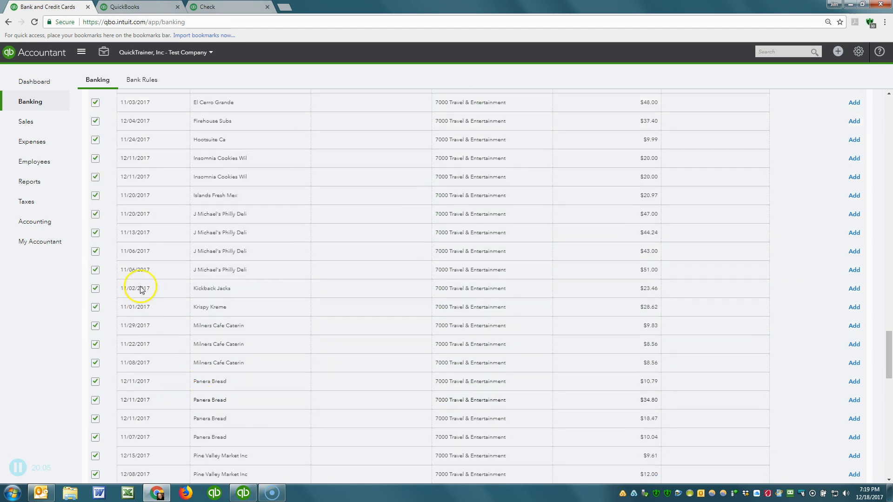
left_click(95, 102)
left_click(95, 122)
left_click(95, 140)
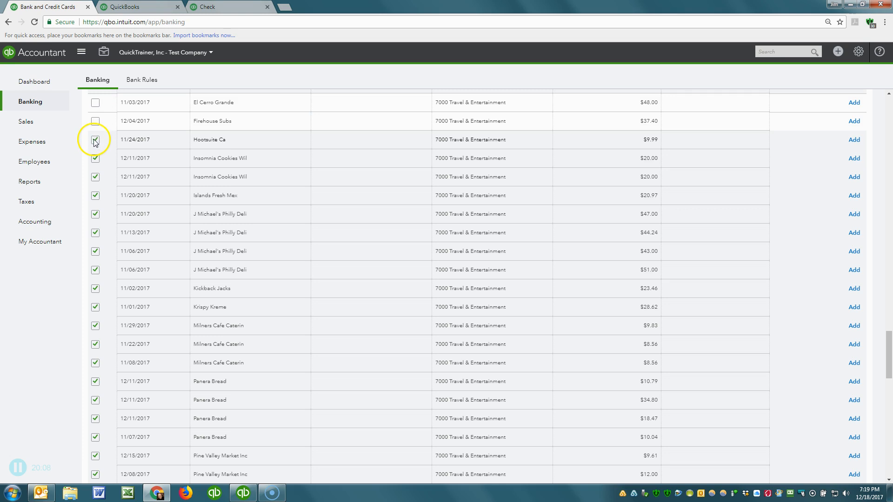
left_click(96, 159)
left_click(95, 176)
left_click(95, 196)
Clear the selection, select only the first nine rule-matched transactions dated 12/15/2017 to 12/08/2017, and accept them as a batch.
scroll(172, 209, "up", 15)
scroll(172, 209, "up", 10)
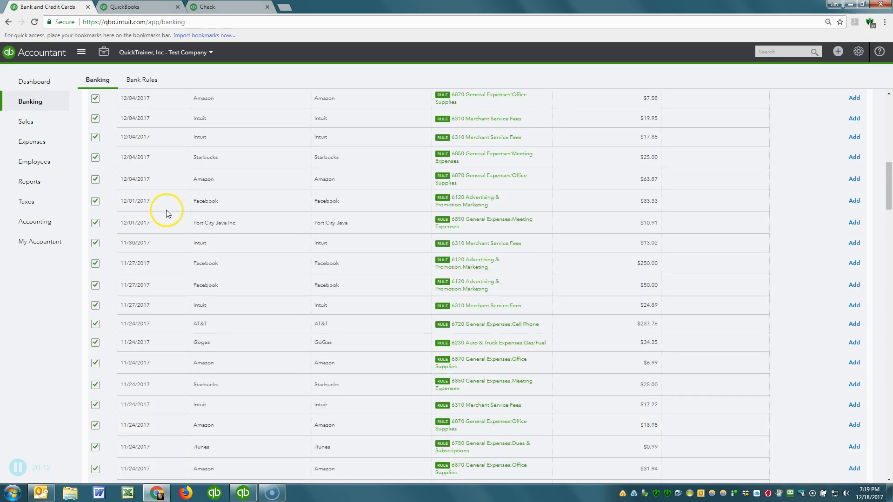
left_click(95, 293)
left_click(95, 310)
left_click(95, 329)
left_click(96, 349)
left_click(95, 392)
left_click(95, 413)
left_click(96, 435)
left_click(96, 455)
left_click(95, 476)
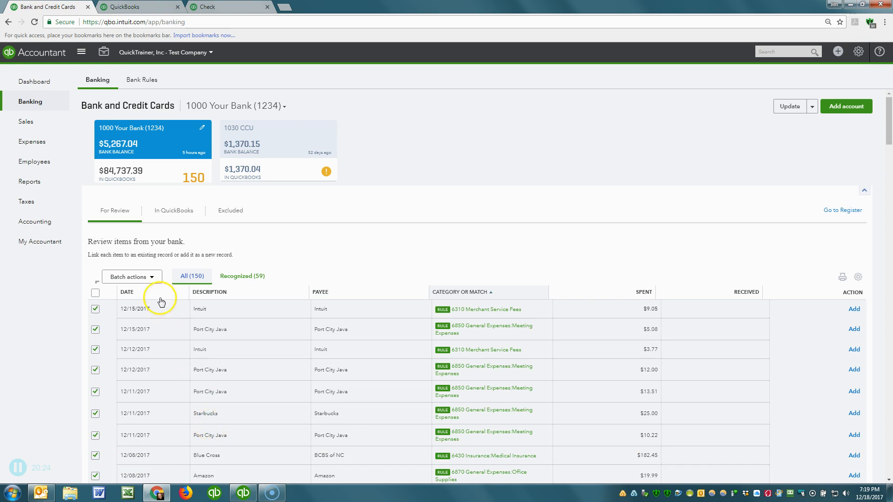
left_click(156, 280)
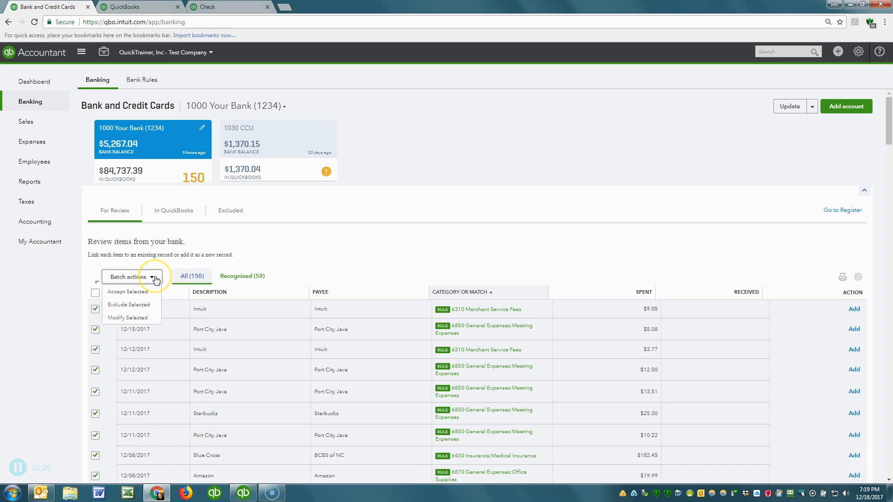
left_click(134, 295)
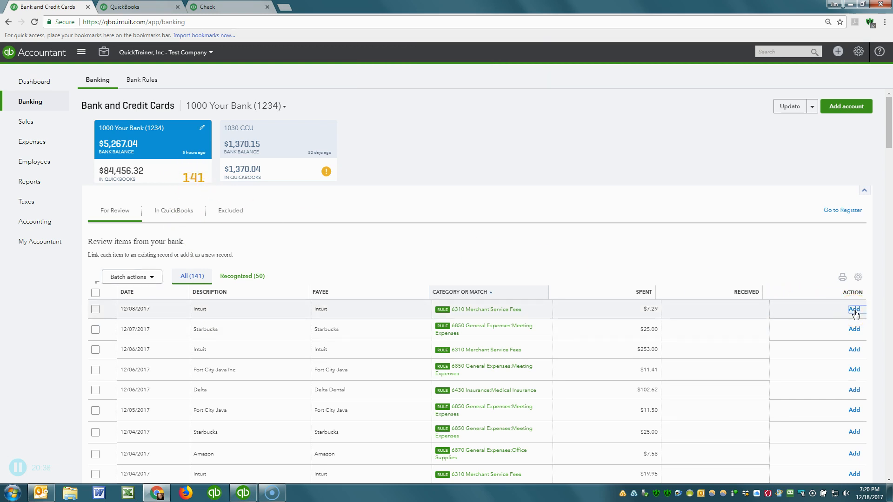
Add the next six rule-matched transactions individually, from the 12/08/2017 Intuit fee through the 12/05/2017 Port City Java charge.
left_click(854, 310)
left_click(854, 311)
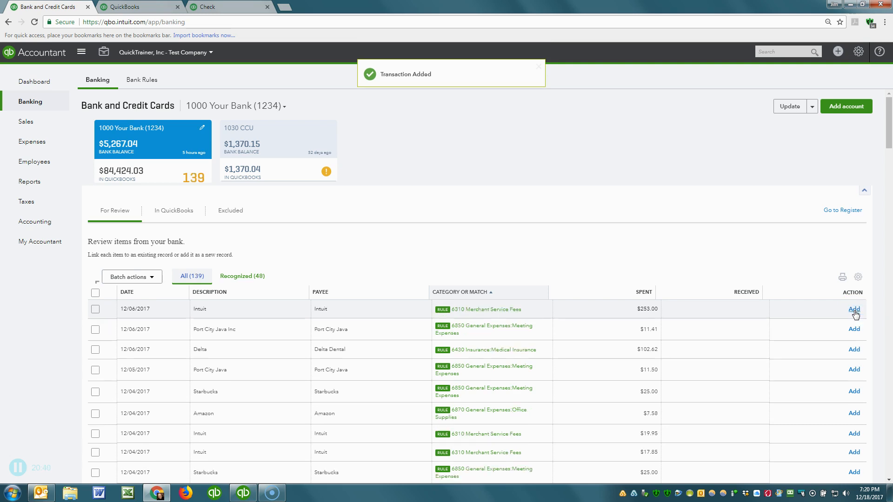
left_click(855, 310)
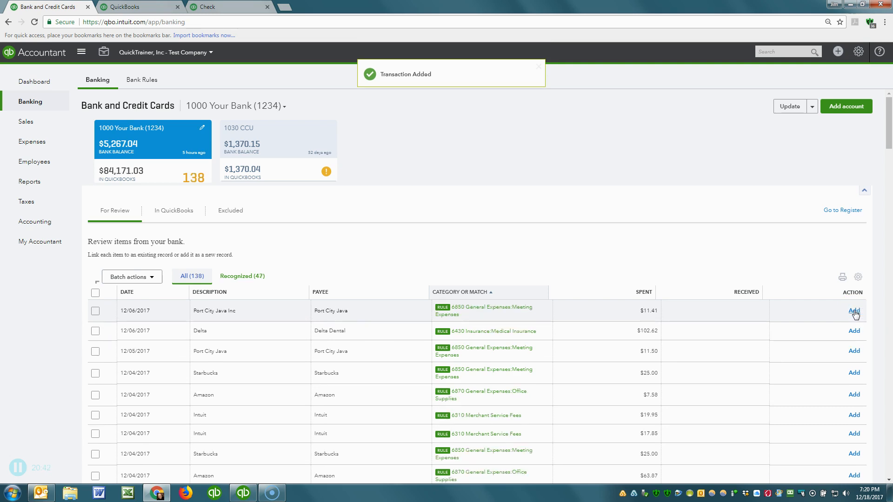
left_click(855, 310)
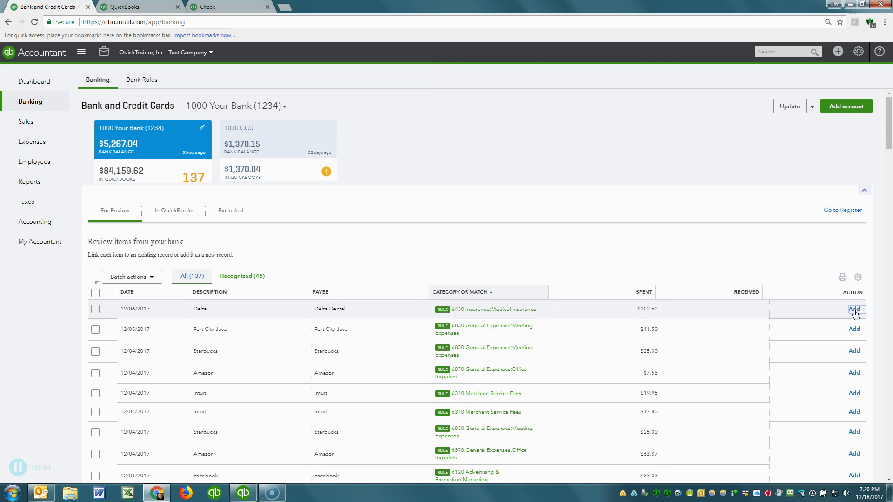
left_click(854, 311)
left_click(854, 310)
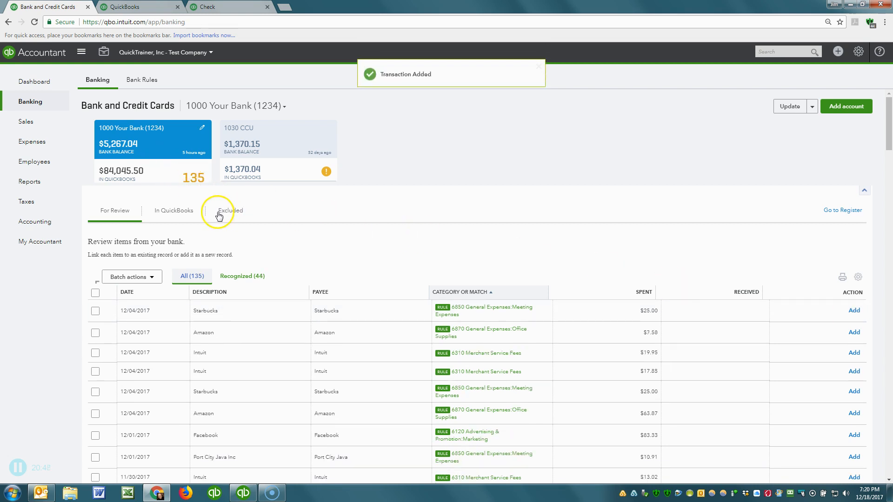
left_click(289, 215)
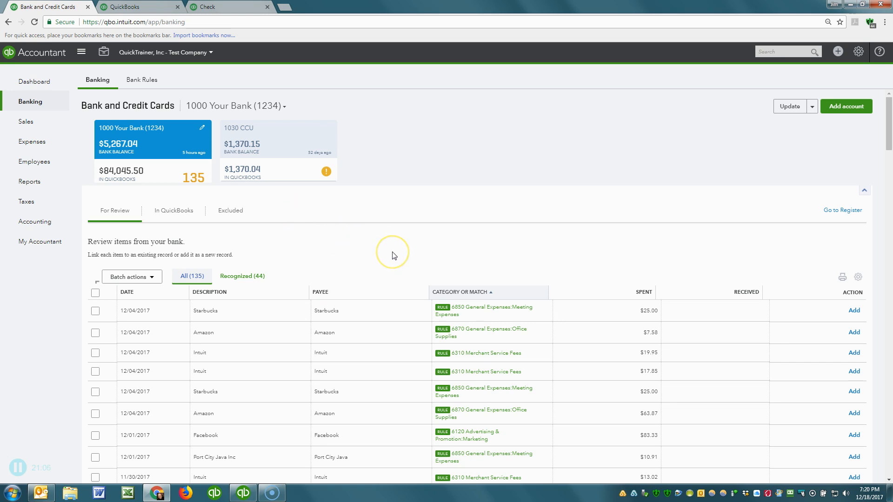
scroll(393, 255, "down", 2)
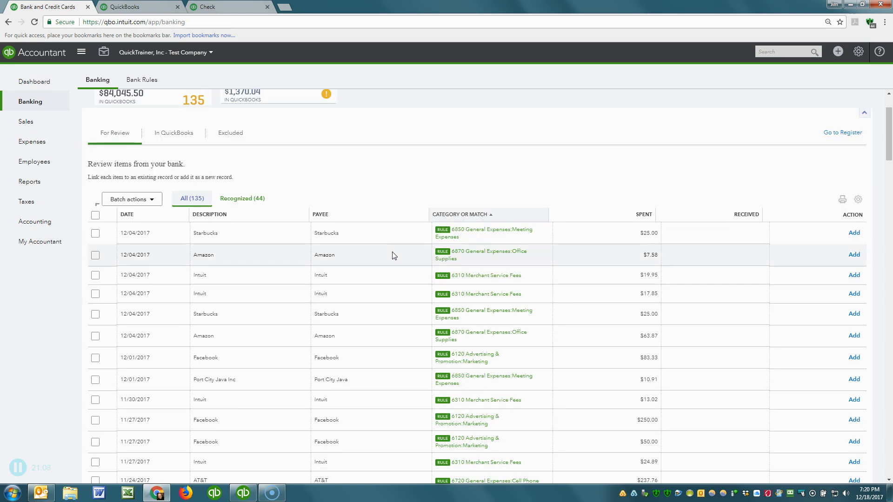
scroll(383, 253, "up", 2)
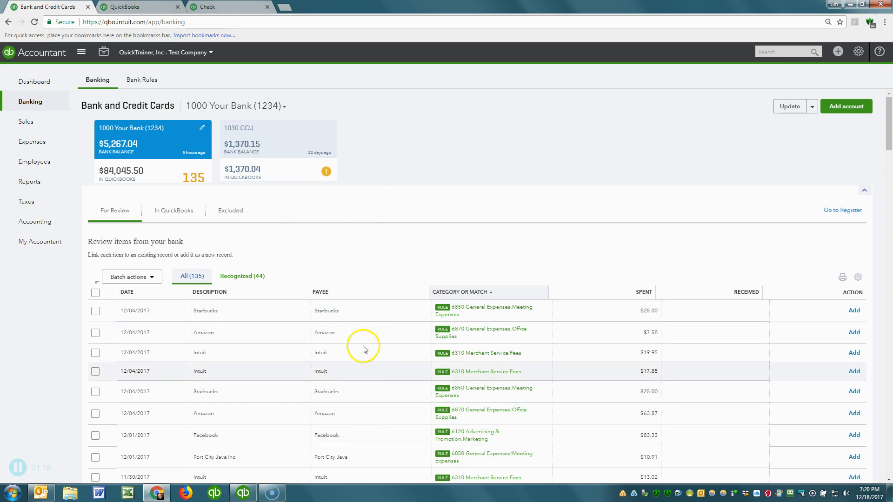
scroll(379, 268, "down", 5)
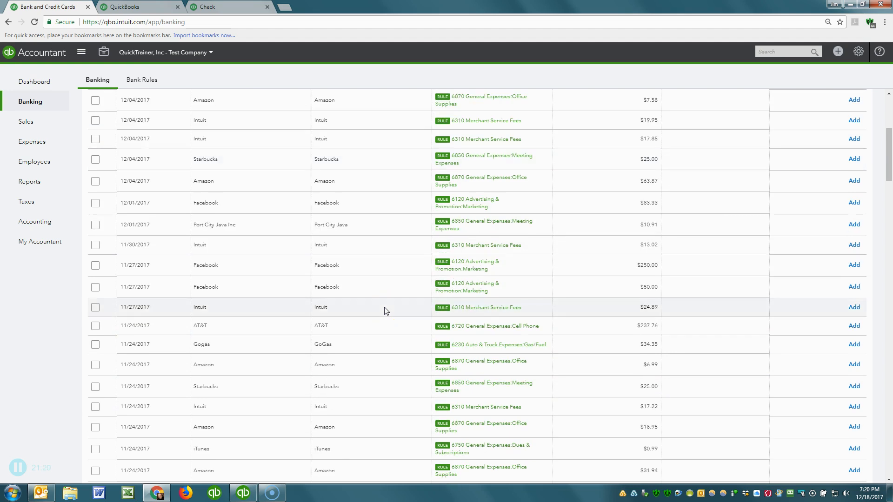
scroll(326, 298, "up", 5)
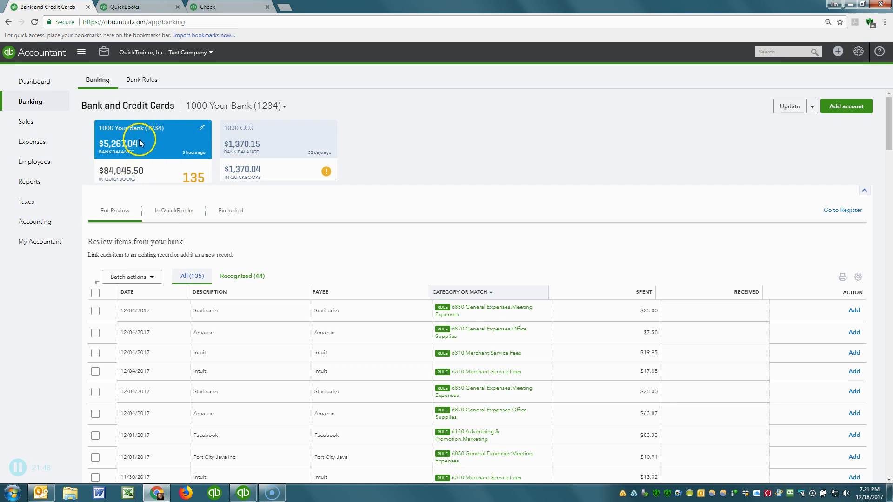
Add the 09/30/2017 Dividend Apy Earned transaction in the 1030 CCU account and return to the 1000 Your Bank (1234) account.
left_click(289, 146)
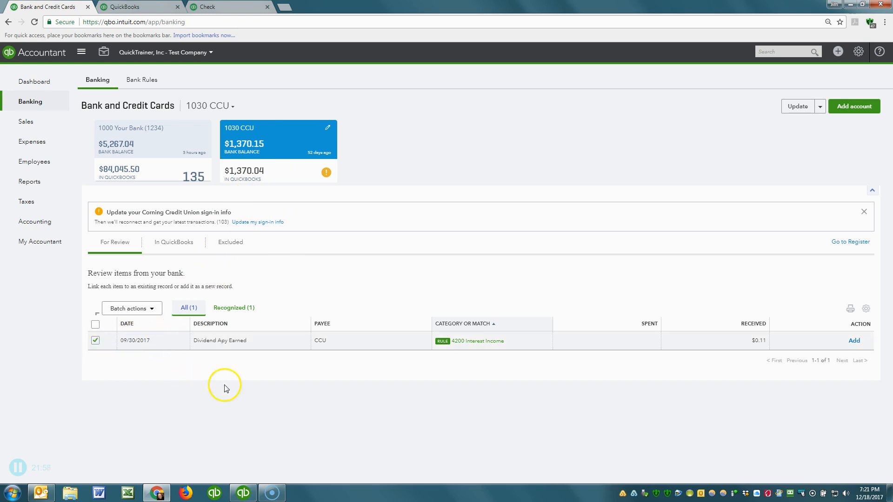
left_click(854, 340)
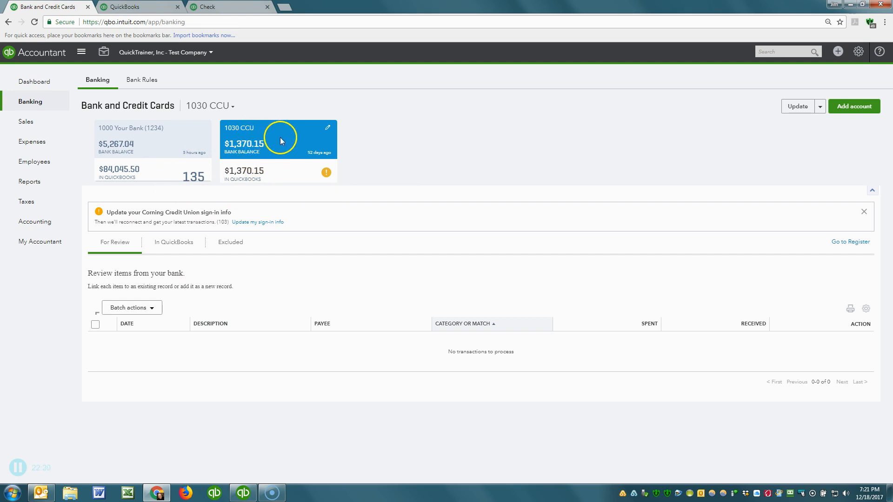
left_click(188, 148)
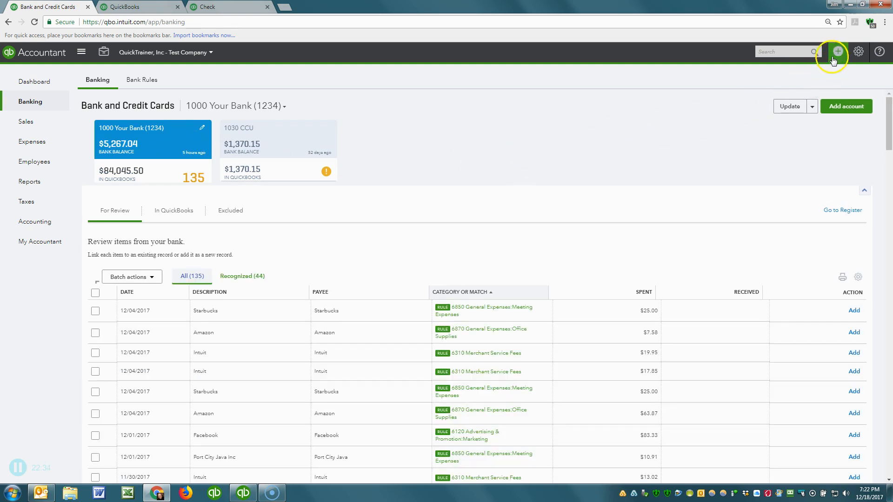
Open the Chart of Accounts and examine the account list down to the fixed asset accounts.
left_click(858, 51)
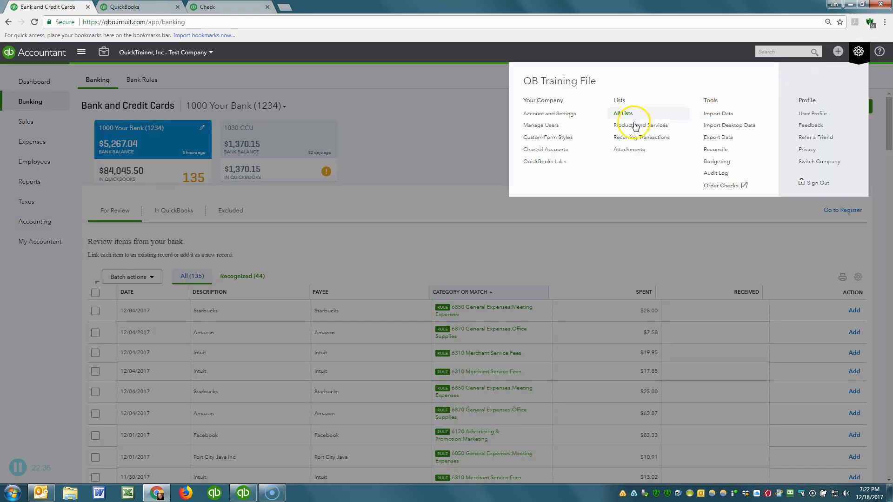
left_click(544, 149)
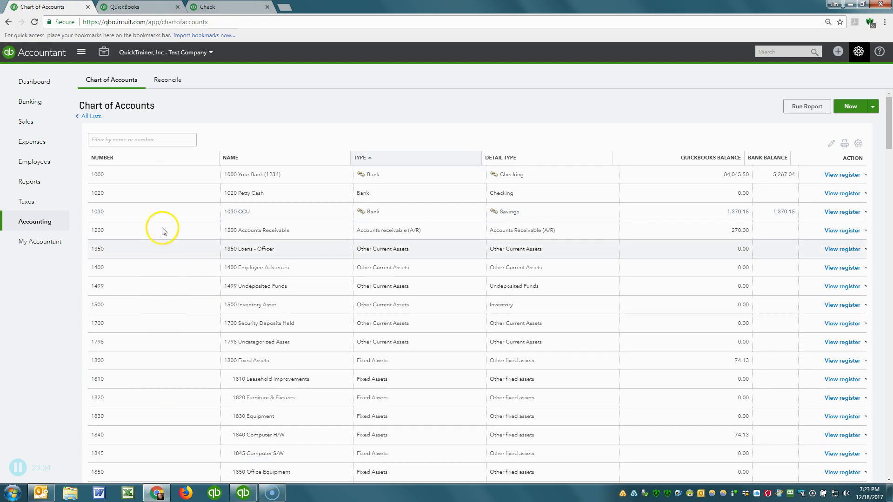
scroll(160, 234, "down", 2)
scroll(160, 235, "down", 2)
left_click(249, 225)
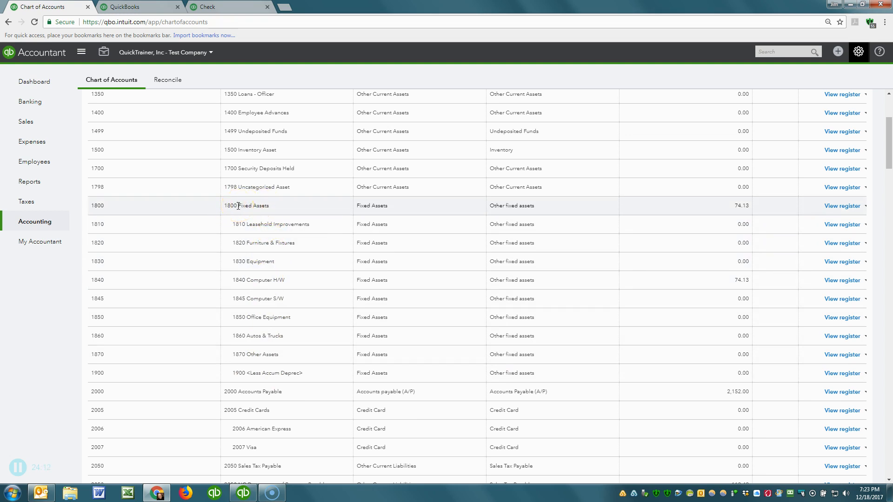
Examine the chart of accounts from the fixed asset accounts through liabilities and equity to the income and cost of goods sold accounts.
scroll(265, 256, "down", 4)
scroll(266, 255, "up", 4)
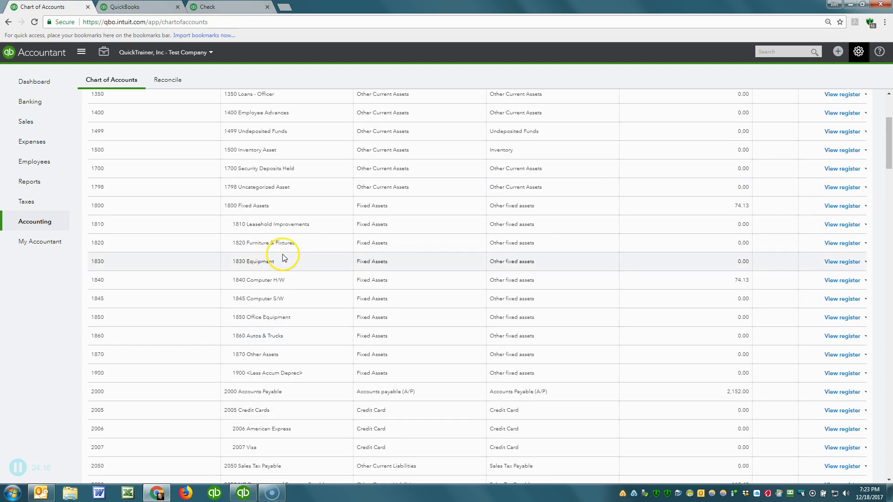
scroll(290, 256, "down", 3)
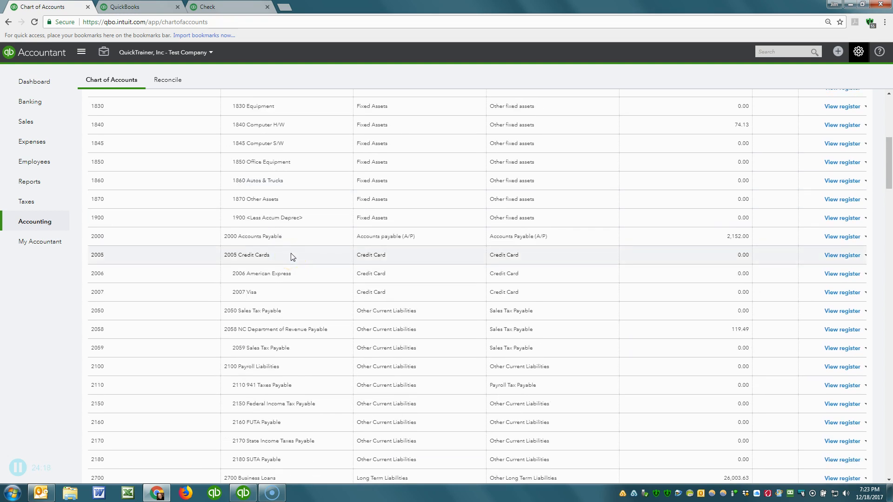
scroll(292, 256, "down", 2)
scroll(292, 255, "down", 2)
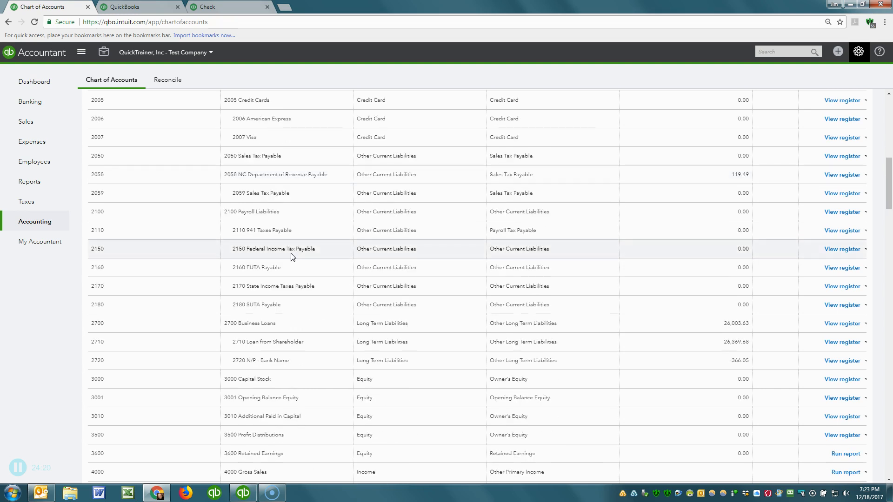
scroll(292, 256, "down", 10)
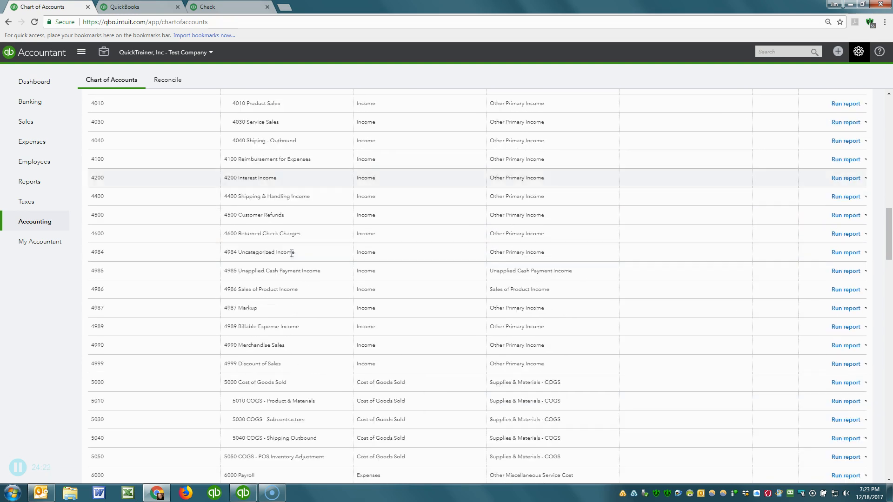
left_click(302, 274)
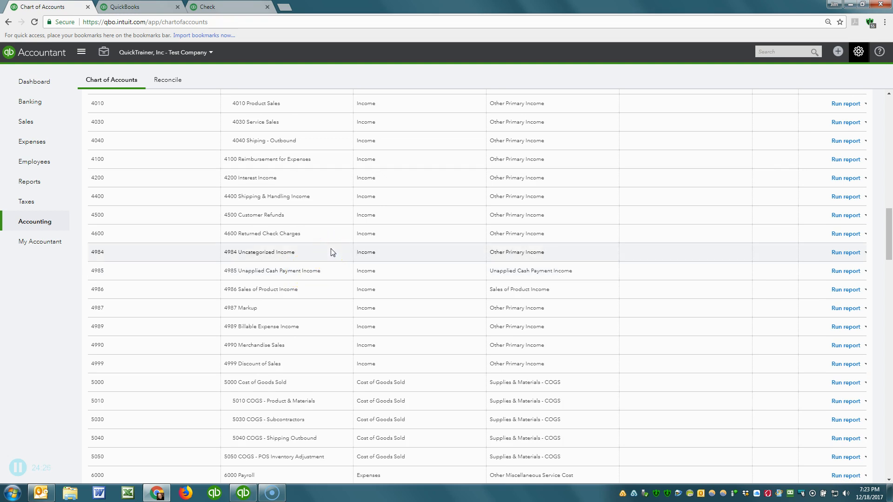
left_click(319, 217)
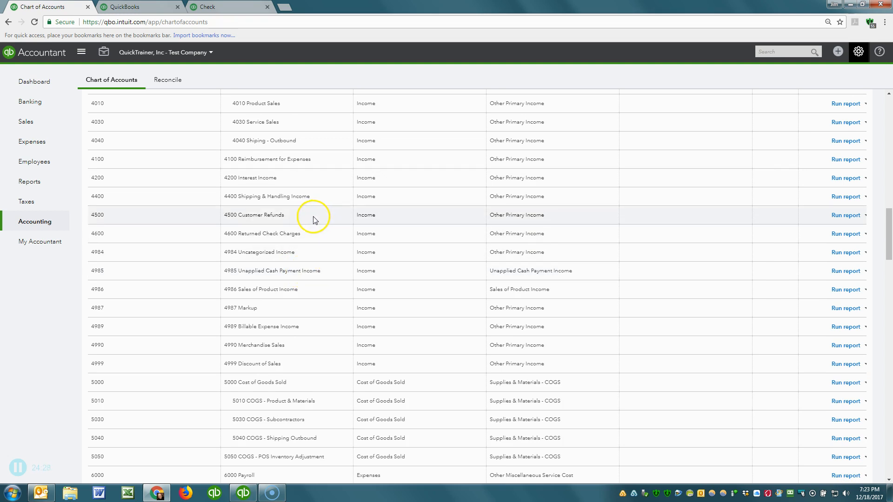
Delete the 4500 Customer Refunds account from the chart of accounts and confirm the deletion.
left_click(866, 216)
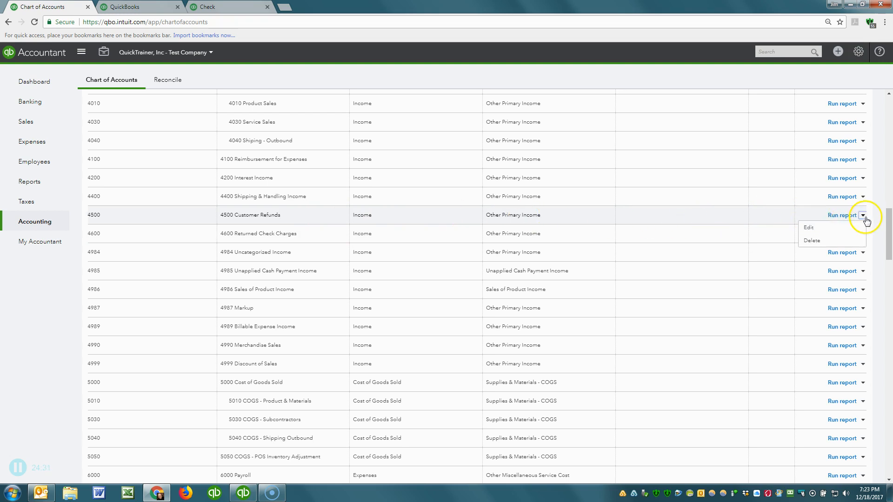
left_click(815, 240)
left_click(496, 285)
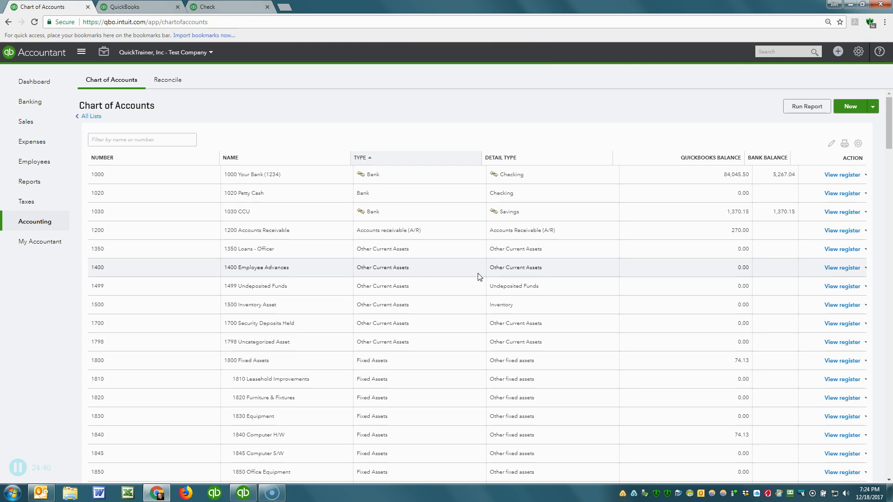
Set the chart of accounts to include inactive accounts and close the list settings.
left_click(858, 144)
left_click(800, 249)
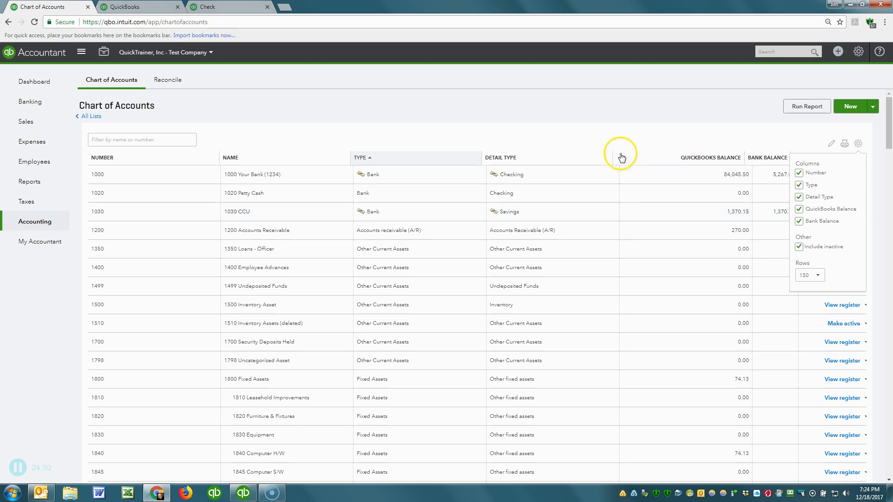
left_click(36, 311)
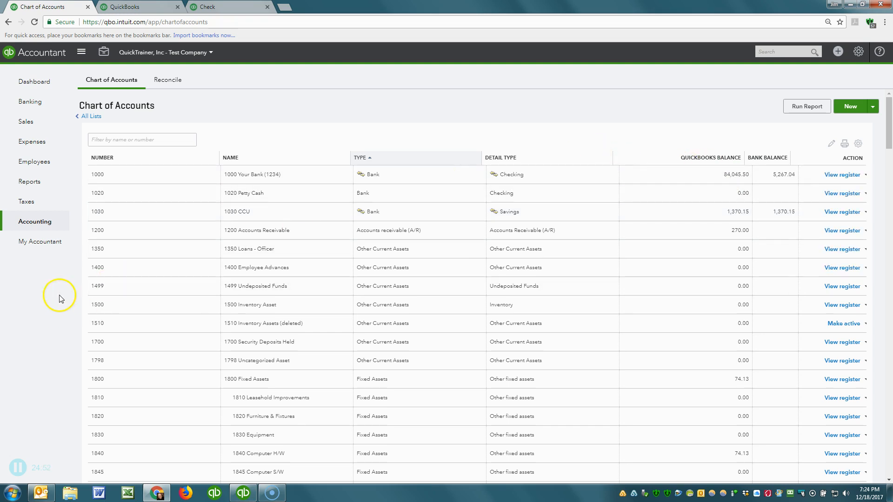
Make the deleted 4500 Customer Refunds account active again and exclude inactive accounts from the list.
scroll(571, 256, "down", 10)
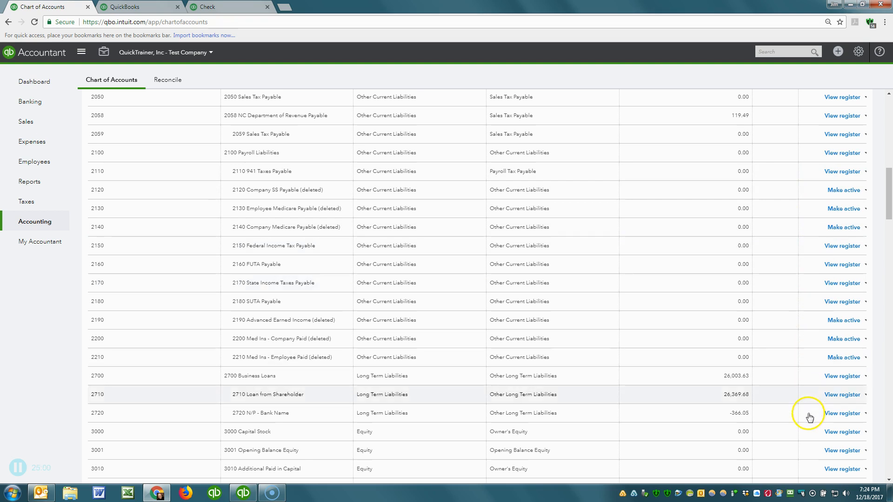
scroll(802, 404, "down", 15)
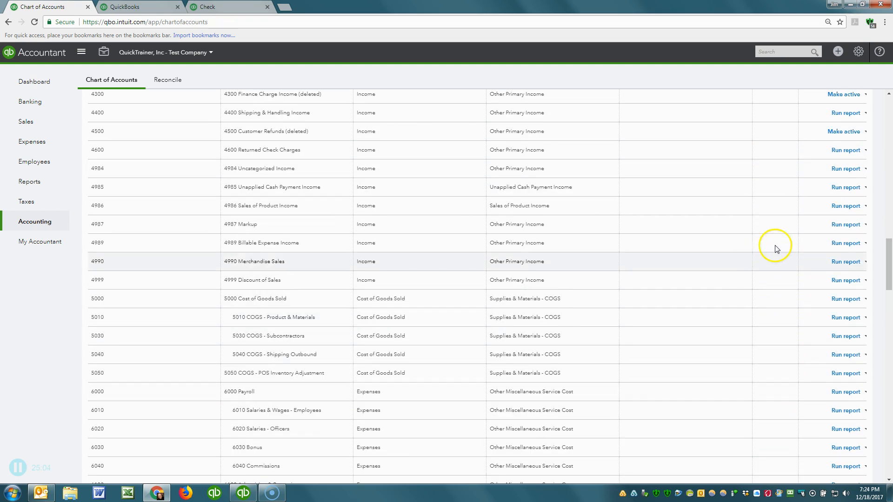
left_click(837, 132)
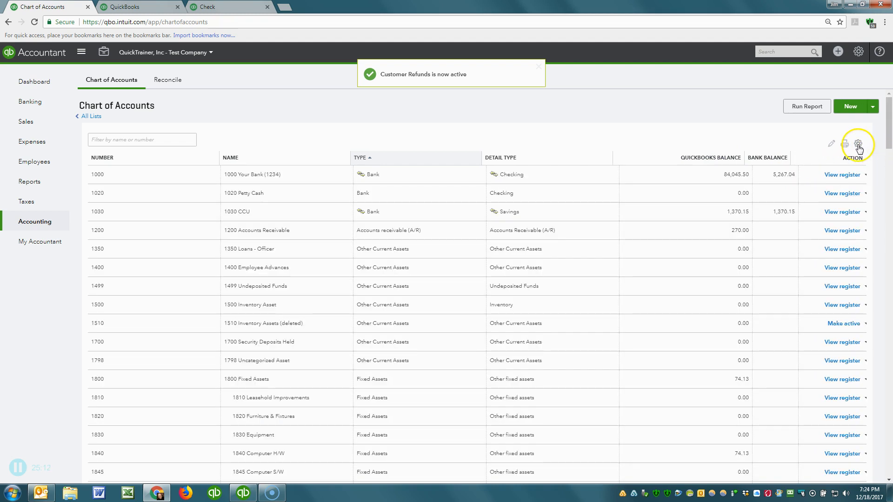
left_click(858, 143)
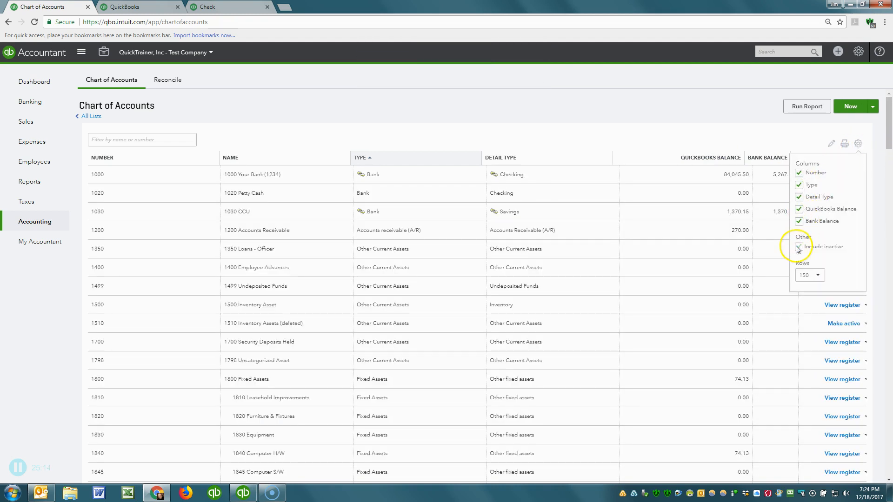
left_click(798, 247)
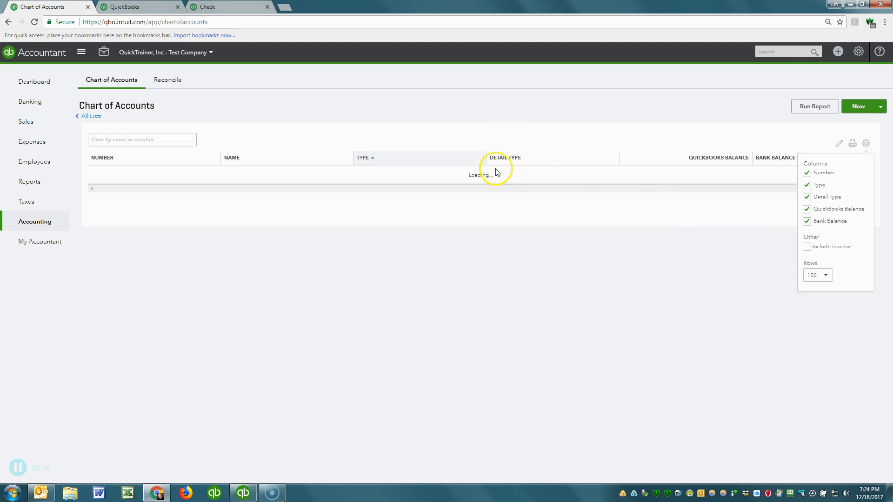
Examine the income, cost of goods sold and expense accounts with their subaccounts through the end of the chart of accounts page.
scroll(506, 233, "down", 6)
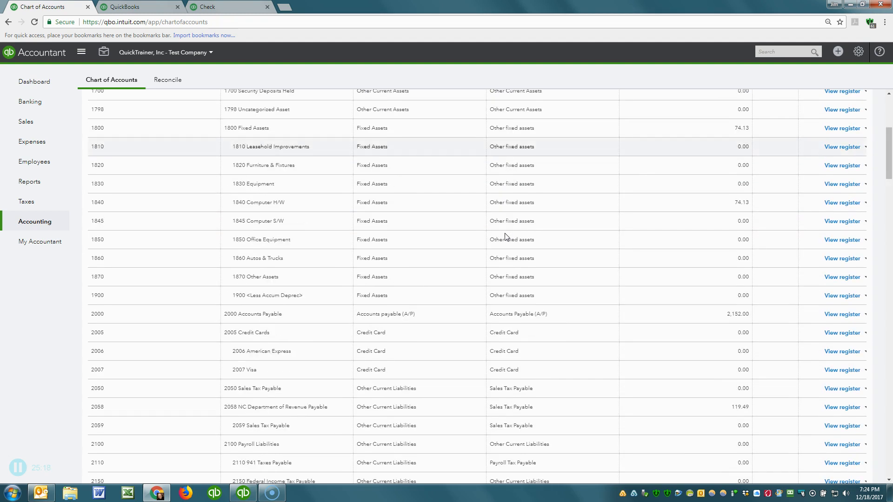
scroll(506, 236, "down", 15)
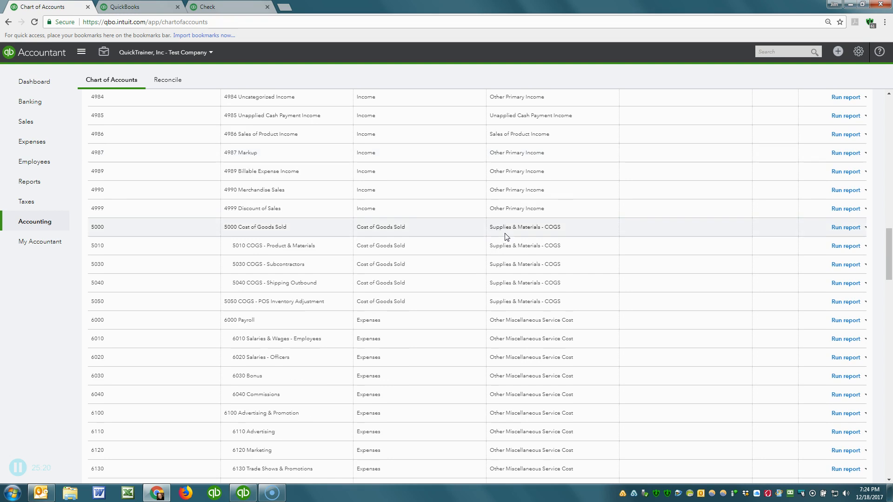
scroll(507, 236, "down", 5)
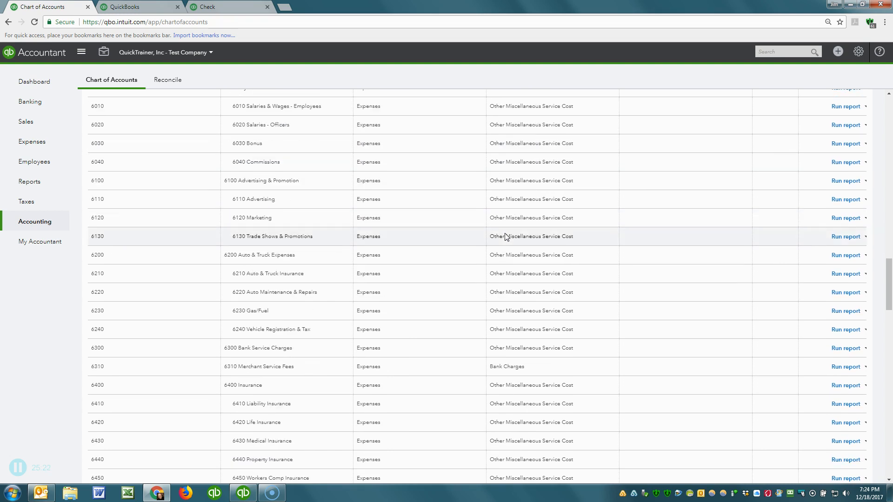
scroll(507, 237, "up", 2)
scroll(507, 236, "up", 5)
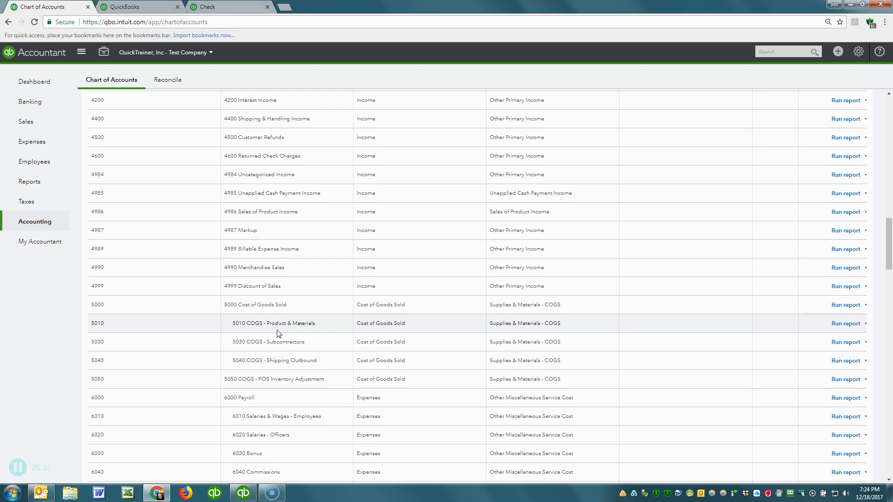
scroll(390, 322, "down", 3)
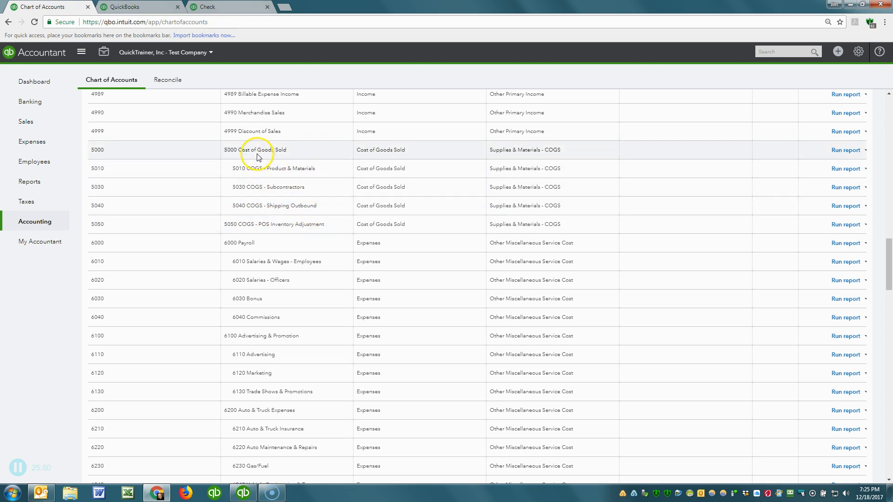
scroll(287, 250, "down", 3)
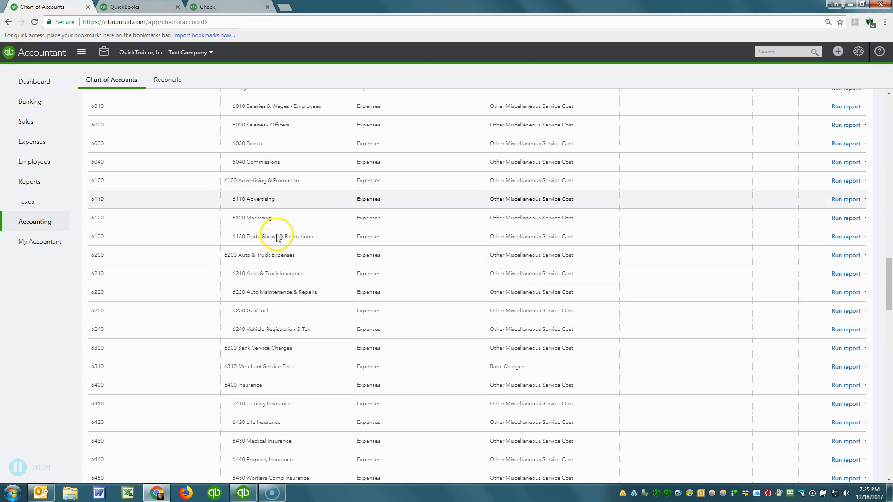
scroll(278, 296, "down", 3)
scroll(278, 297, "down", 2)
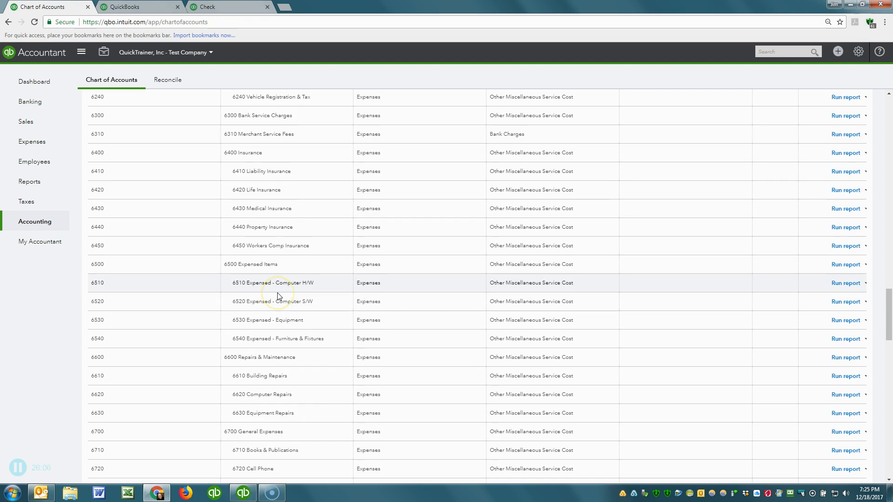
scroll(278, 296, "down", 10)
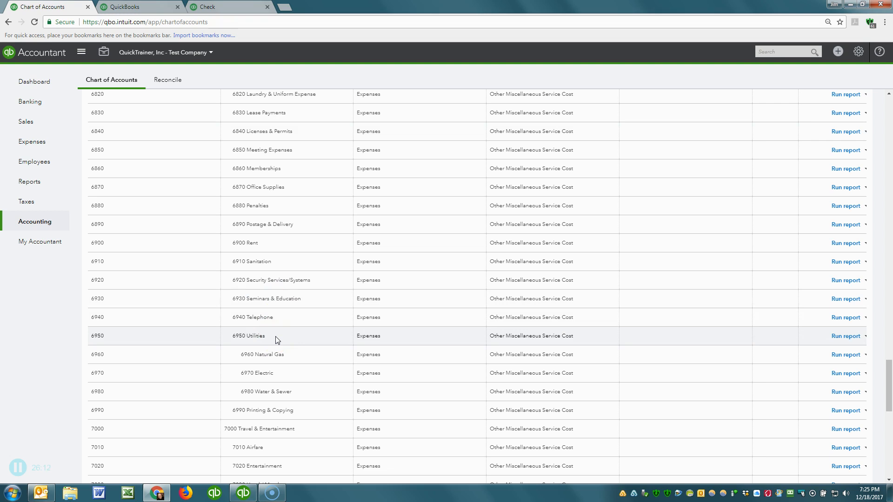
left_click(287, 332)
scroll(293, 333, "down", 10)
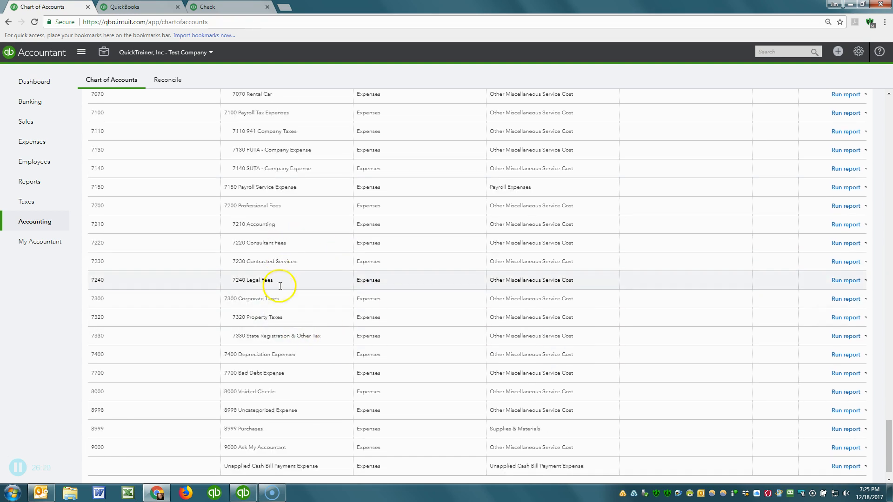
scroll(290, 354, "down", 1)
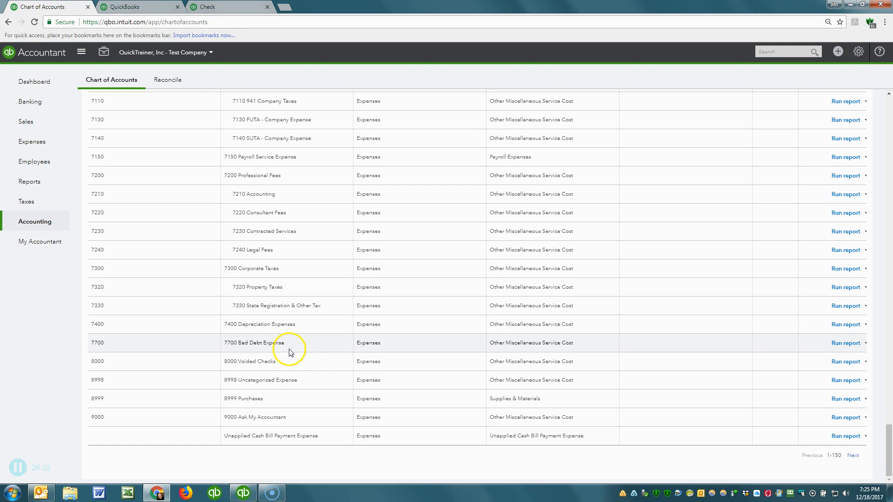
Open the saved Profit & Loss report from the custom reports list.
left_click(36, 183)
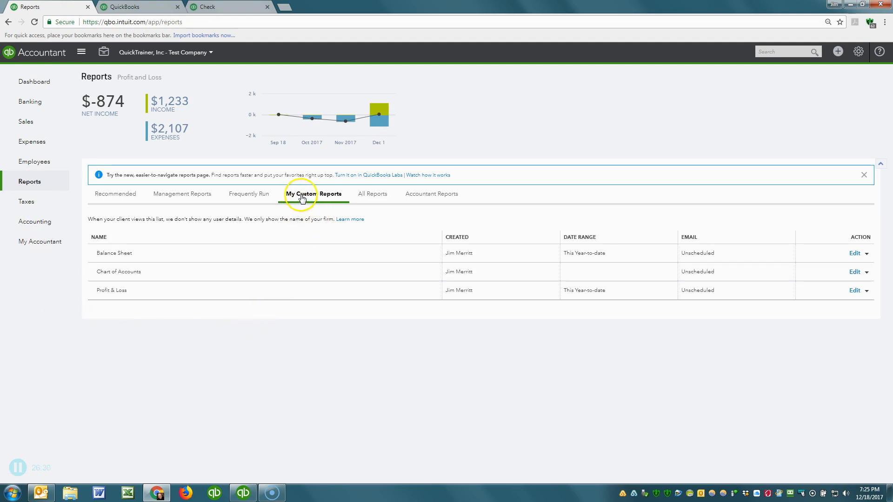
left_click(110, 196)
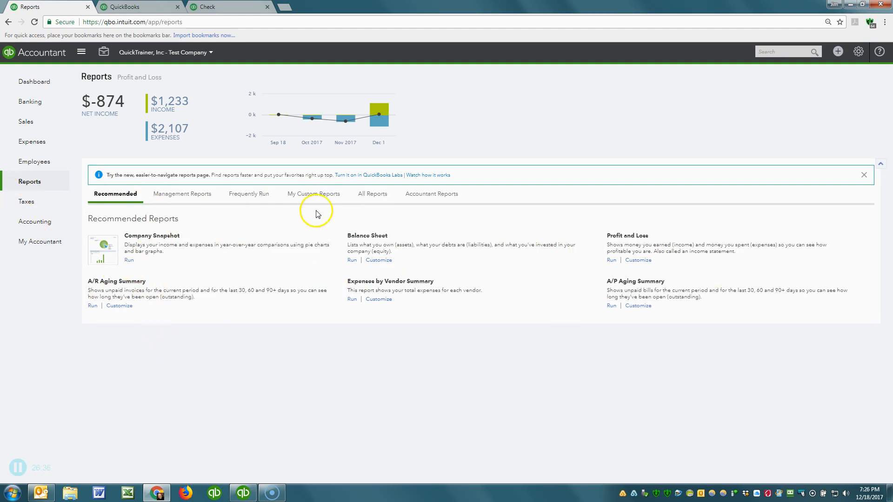
left_click(312, 194)
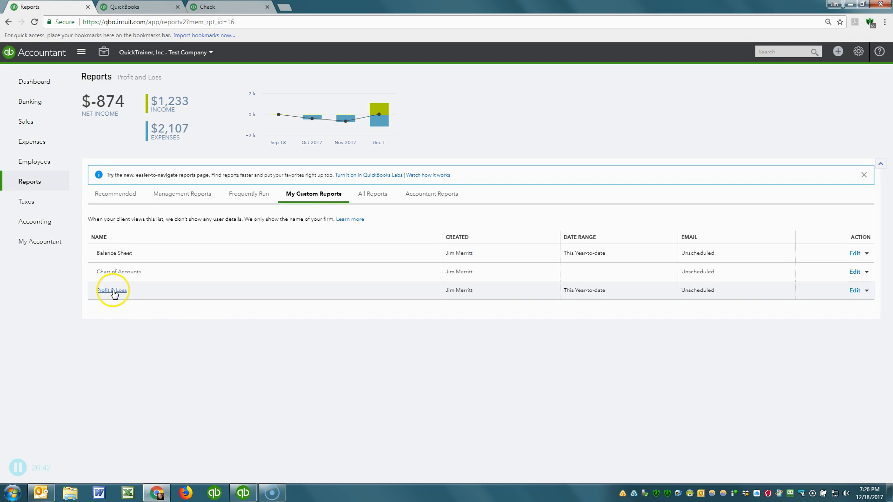
left_click(114, 291)
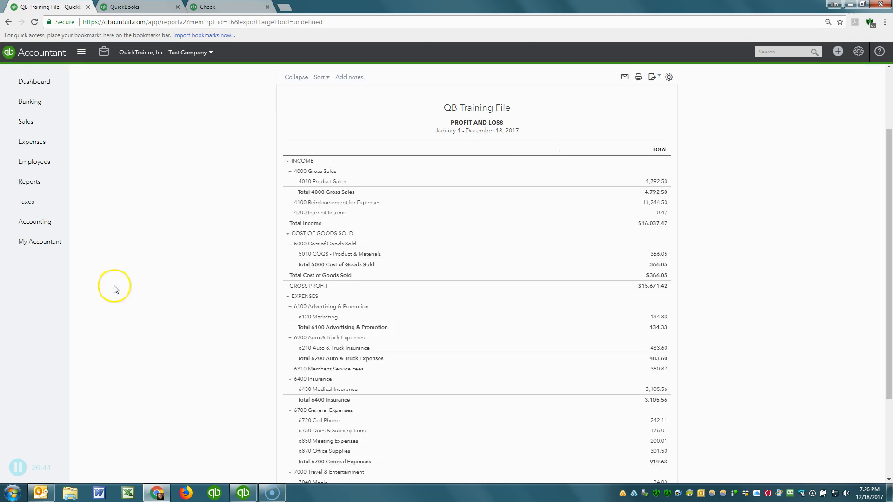
Review the Profit and Loss report's options for showing active, all or non-zero rows and columns, and close them unchanged.
scroll(138, 265, "up", 2)
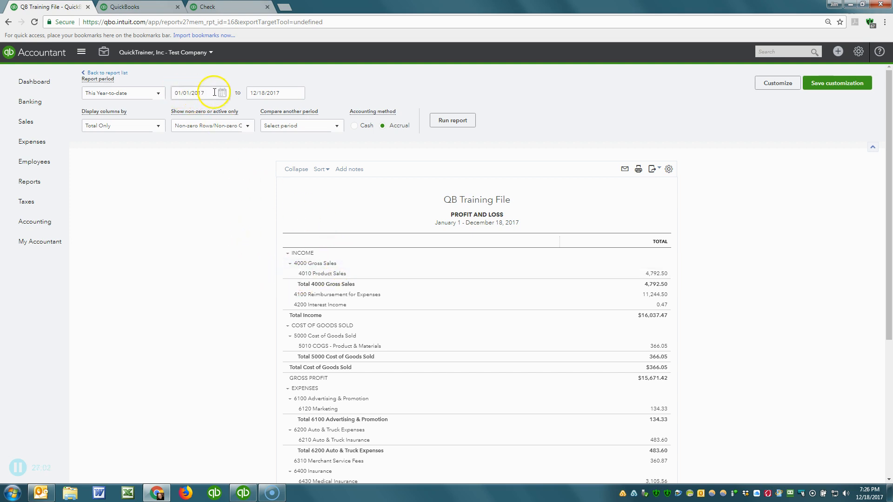
left_click(247, 128)
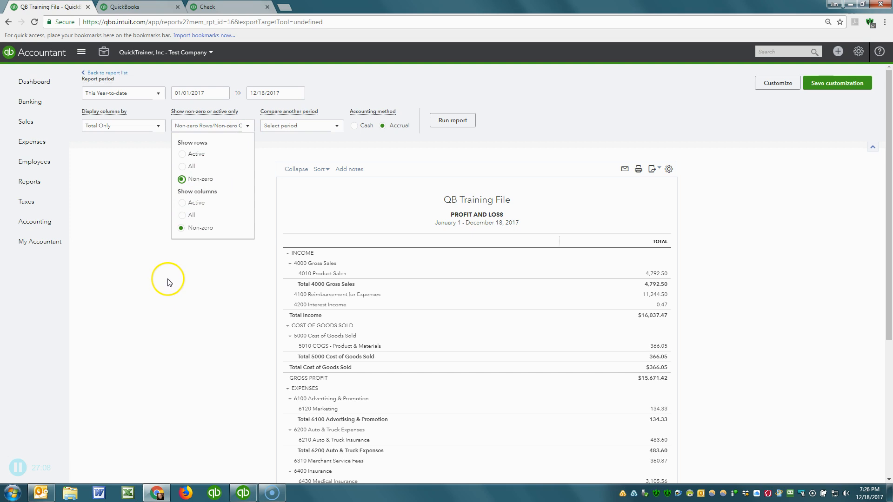
left_click(181, 322)
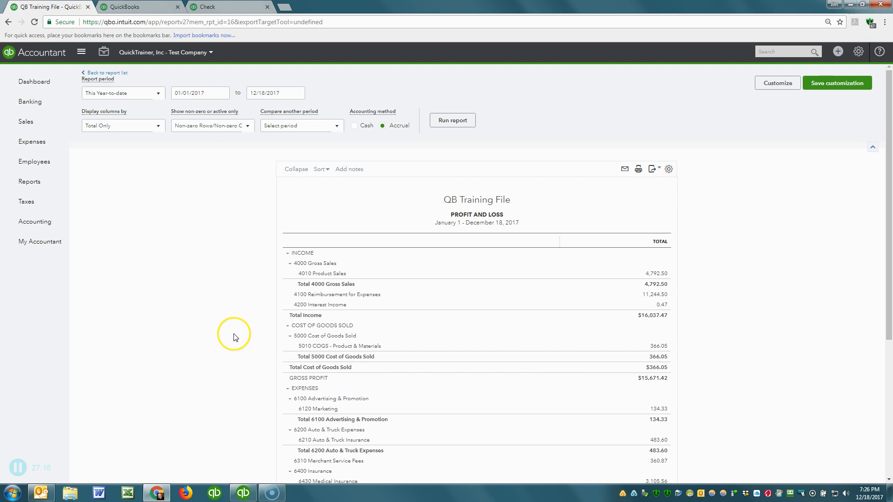
left_click(218, 321)
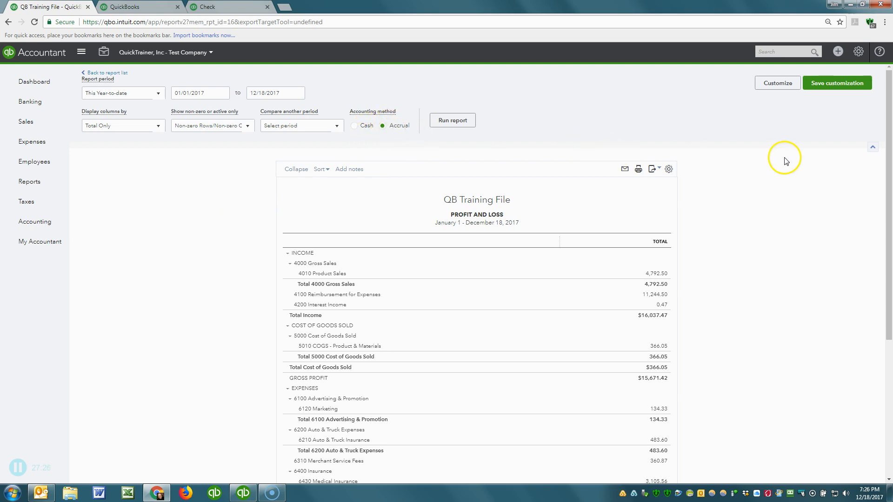
Open the customization settings of the Profit and Loss report and run the report with the existing general options.
left_click(783, 87)
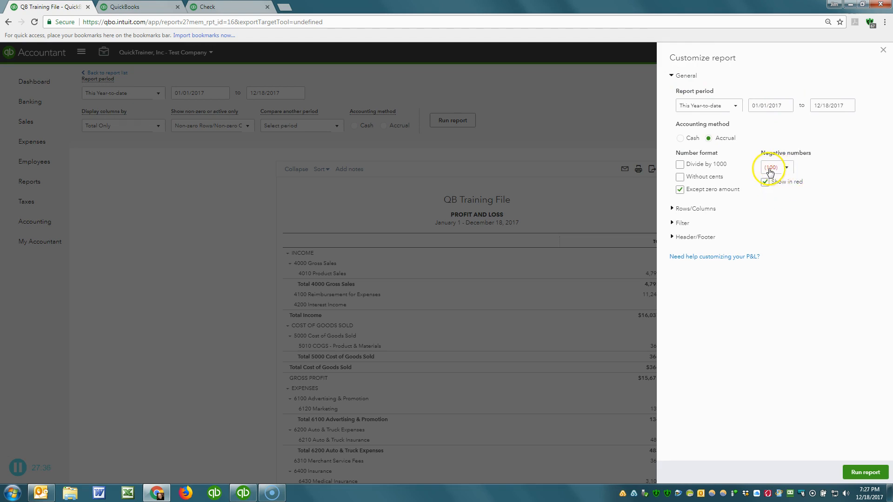
left_click(859, 463)
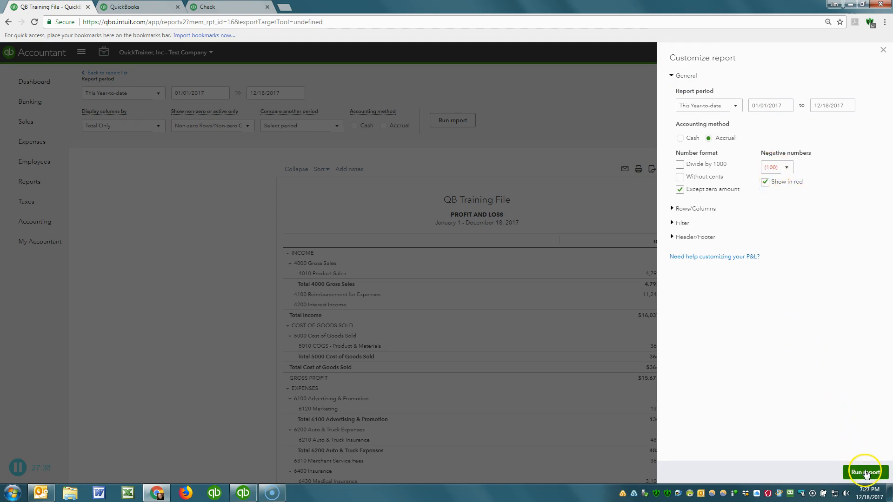
Review the Profit and Loss report from income through expenses to net income.
scroll(590, 323, "down", 4)
scroll(591, 323, "down", 1)
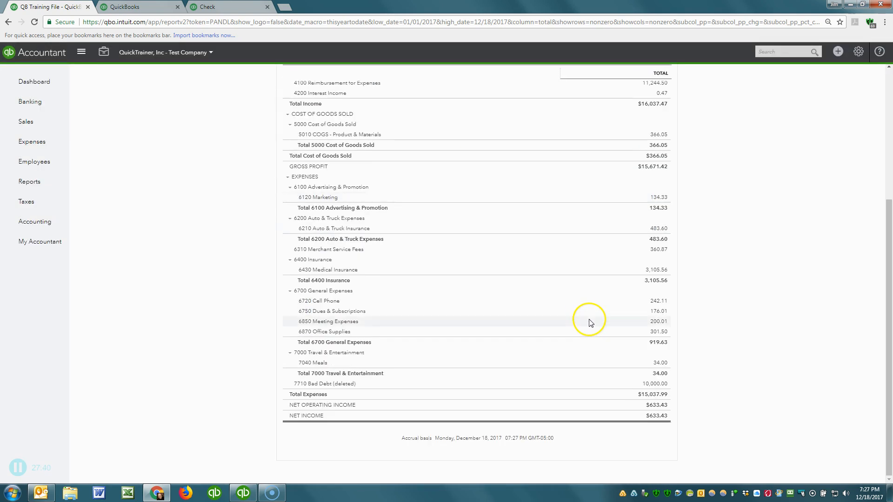
scroll(591, 324, "up", 5)
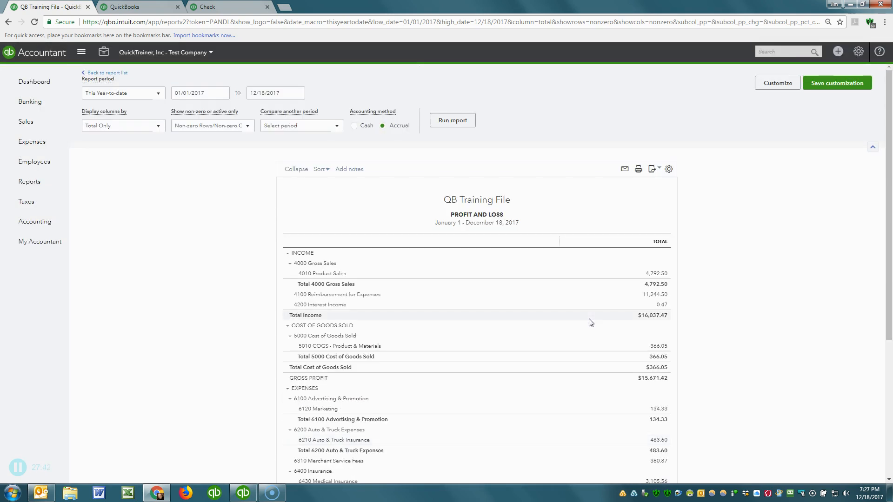
Open the saved Balance Sheet report from the custom reports list and review its assets, liabilities and equity.
left_click(29, 181)
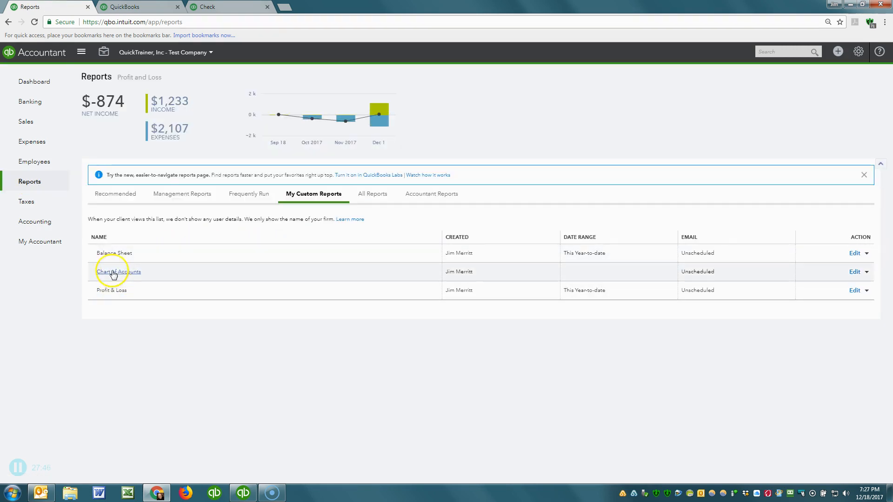
left_click(263, 253)
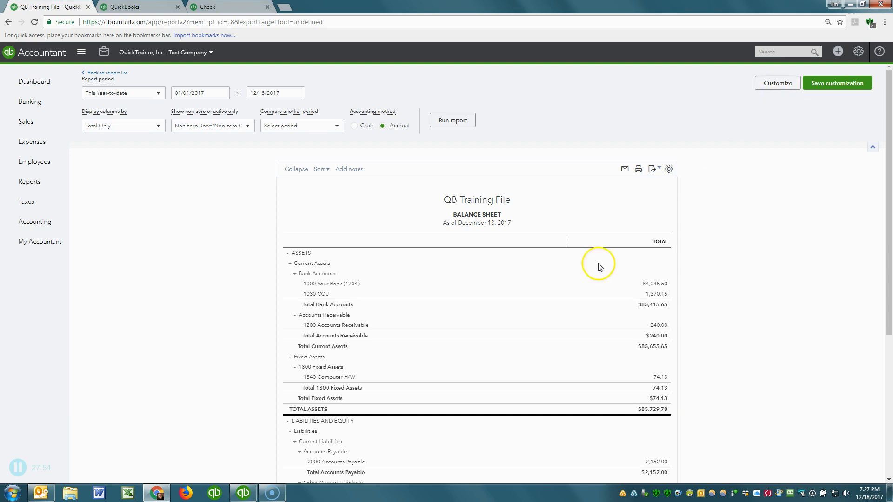
scroll(475, 274, "down", 5)
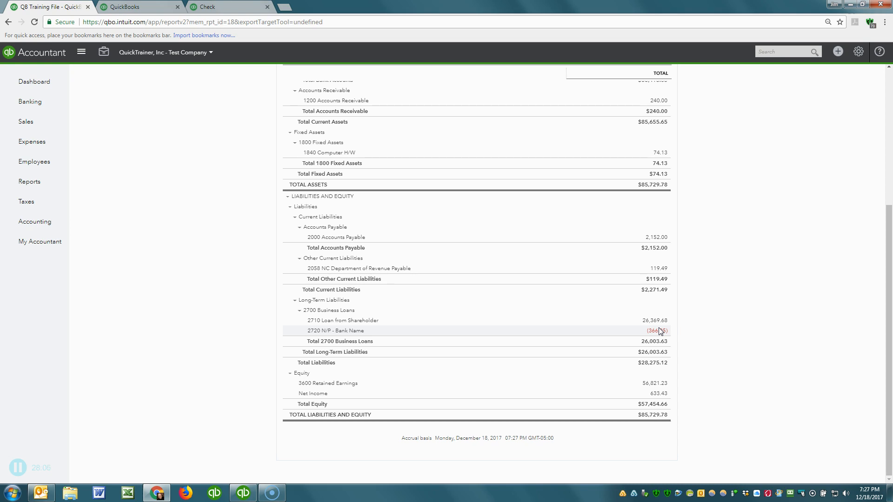
scroll(722, 262, "up", 5)
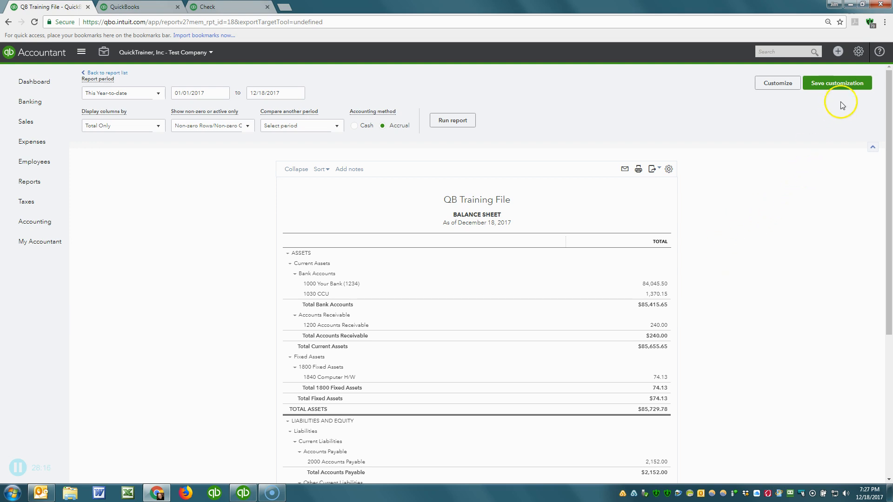
Review the transaction types that can be created for customers and vendors, including Invoice, Bill, Expense and Credit Card Credit.
left_click(839, 53)
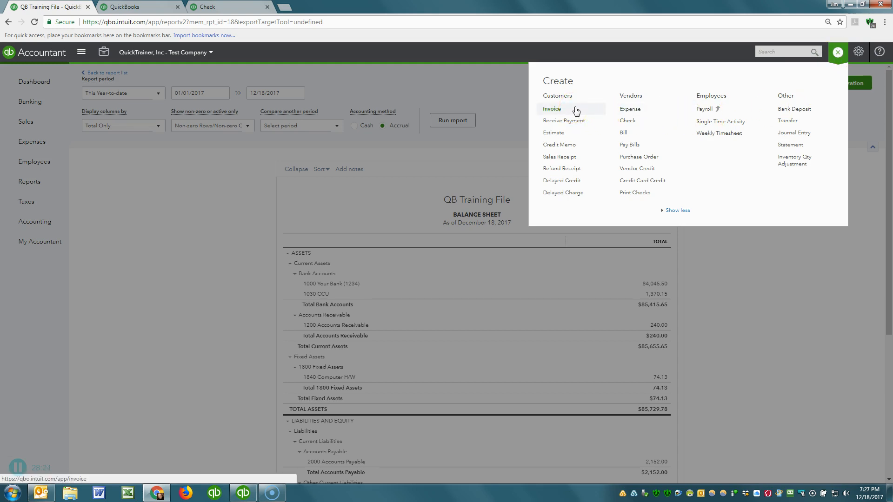
left_click(561, 113)
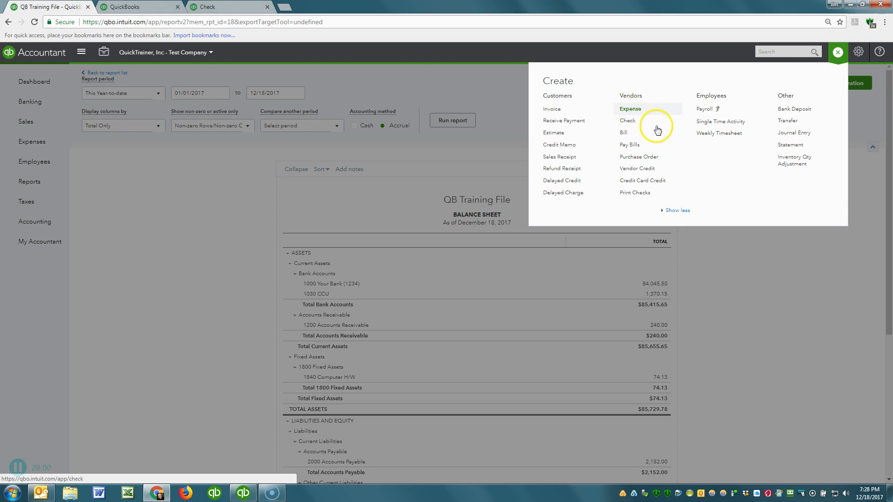
left_click(627, 134)
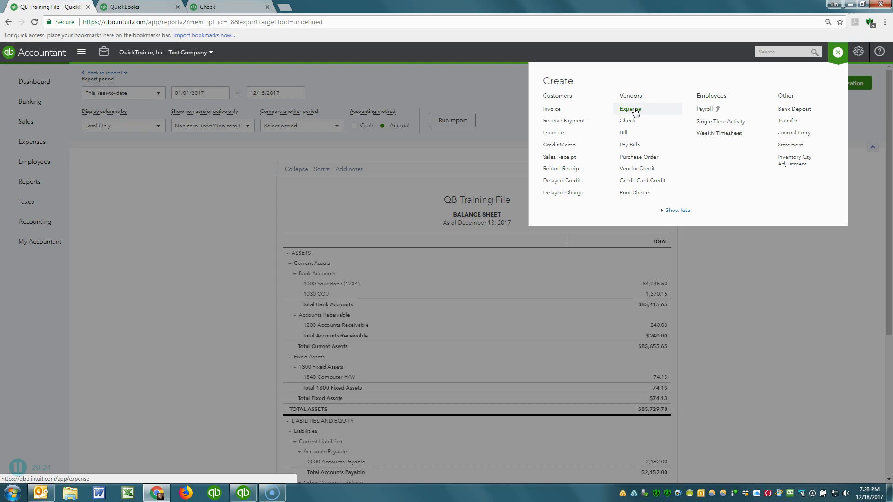
left_click(645, 182)
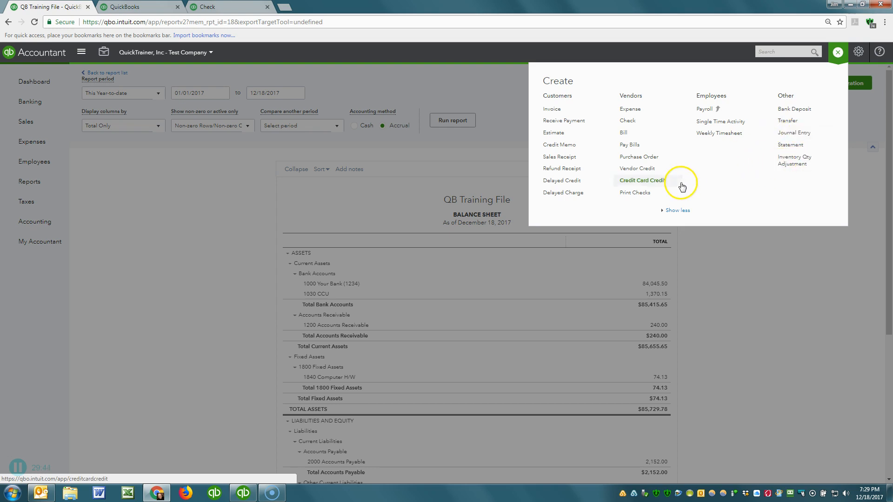
Review the company setup options, from Account and Settings and Manage Users to Chart of Accounts and QuickBooks Labs.
left_click(853, 58)
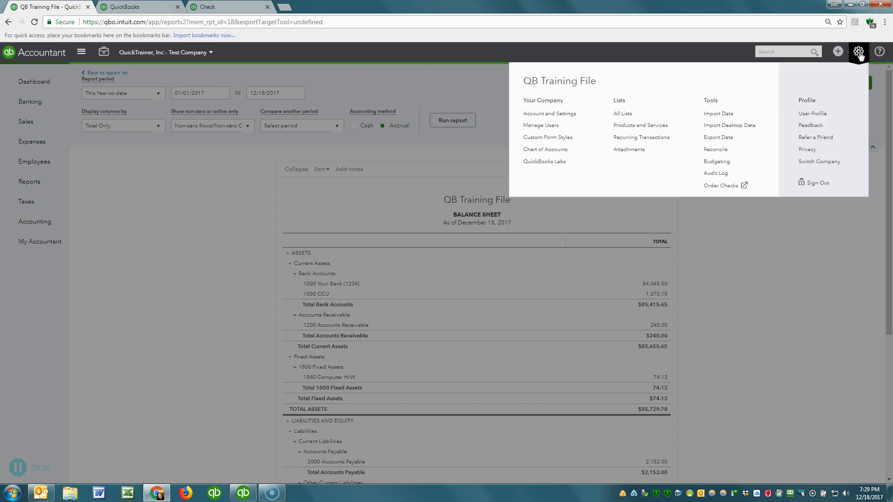
left_click(582, 158)
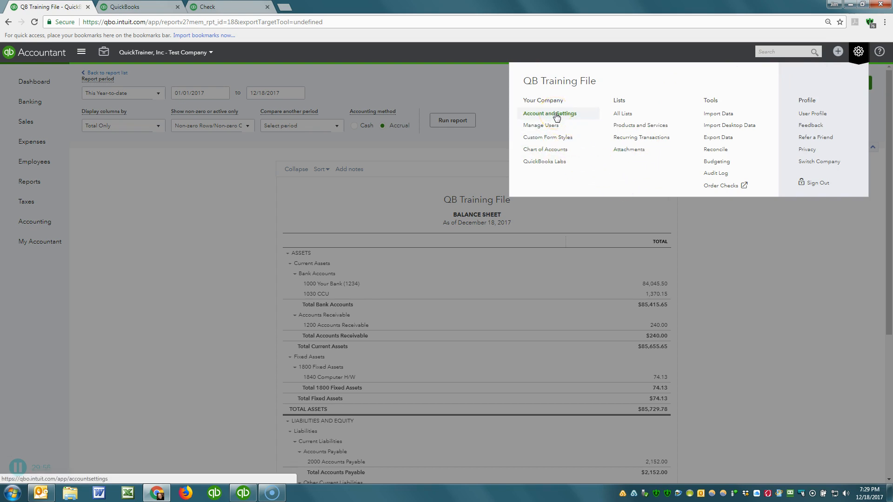
left_click(553, 127)
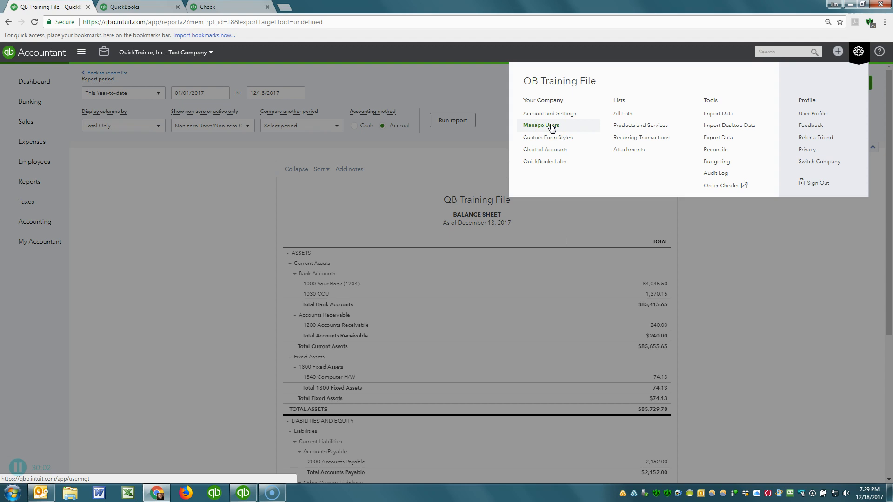
left_click(550, 130)
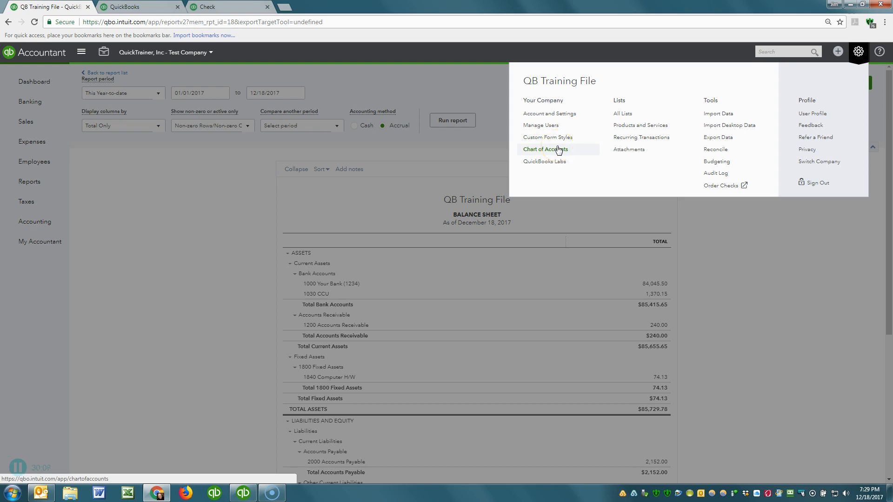
Open the overview of all lists and review the company file's available tools and profile options without choosing any.
left_click(627, 117)
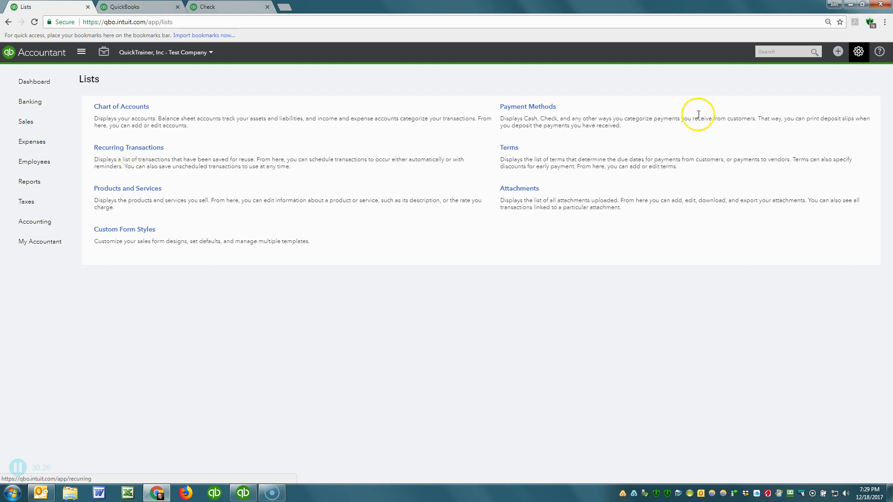
left_click(859, 52)
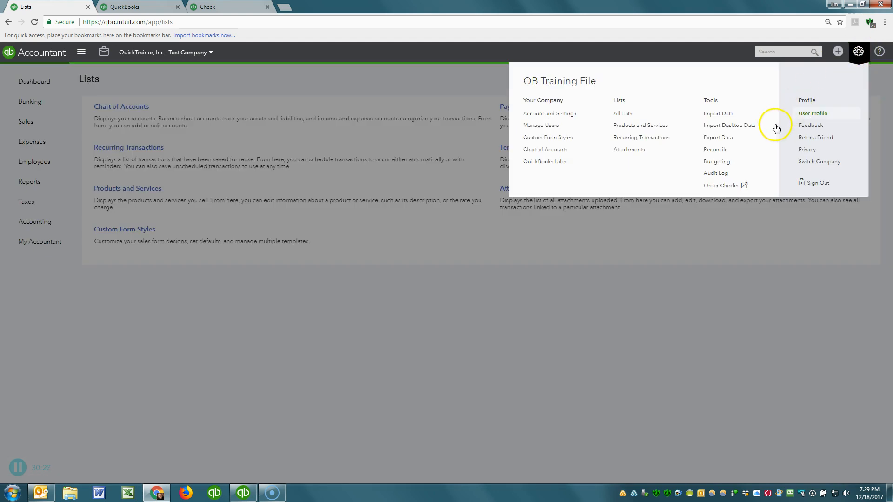
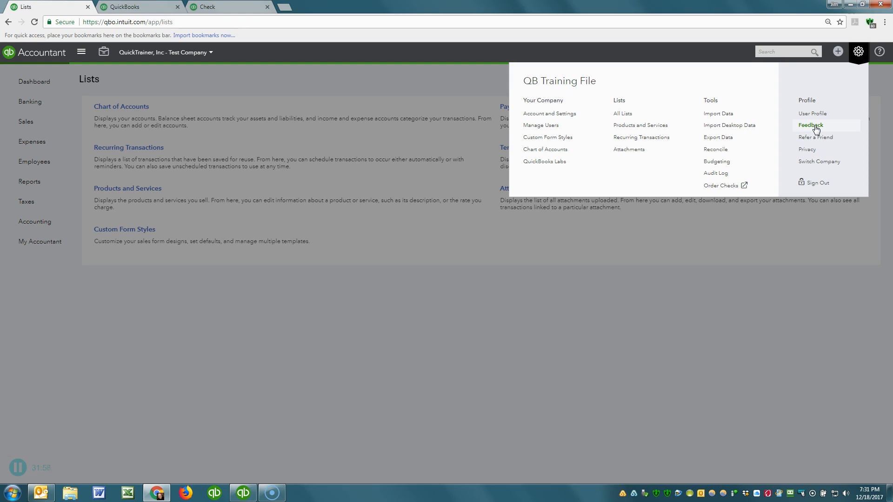
left_click(442, 361)
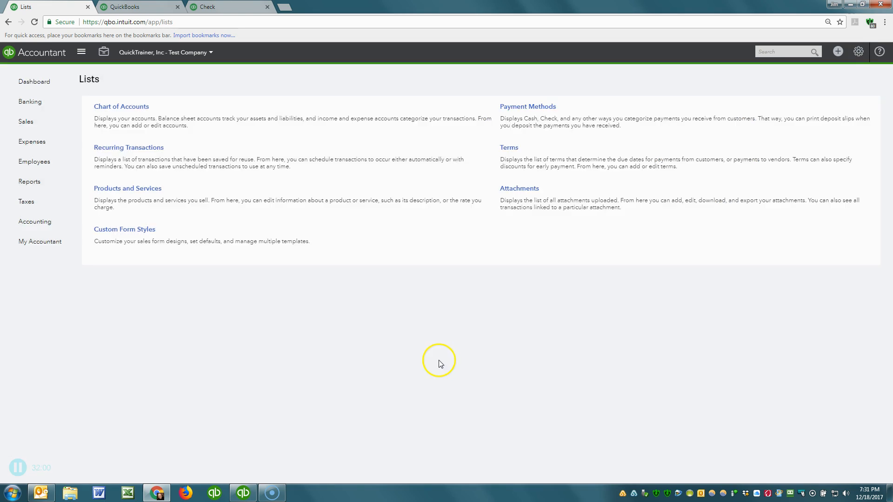